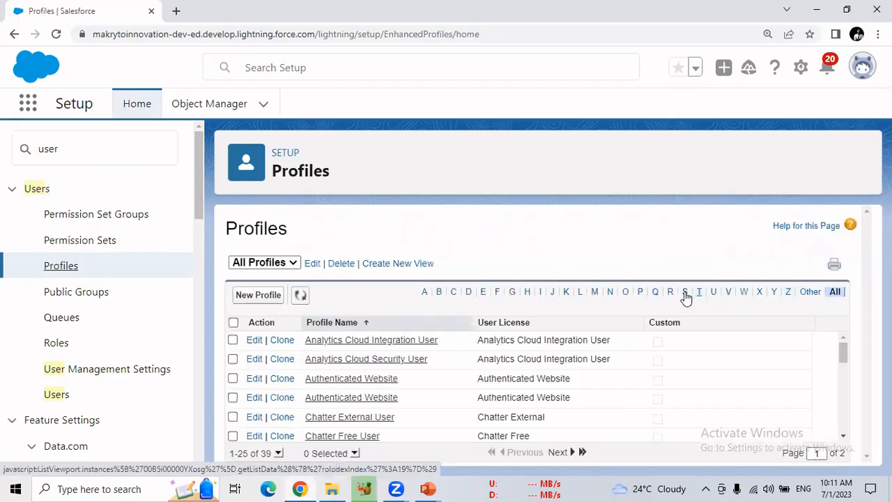
Filter the profile list to names starting with S and open the System Administrator profile
click(701, 291)
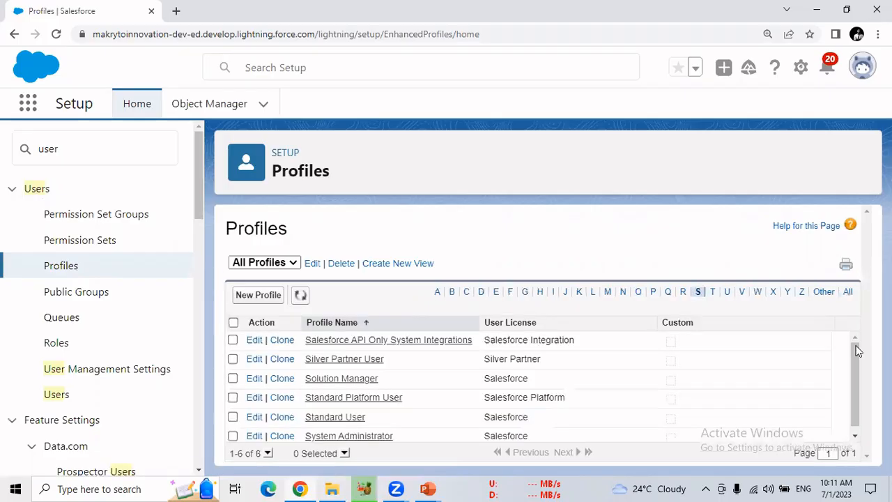
drag(856, 383, 856, 411)
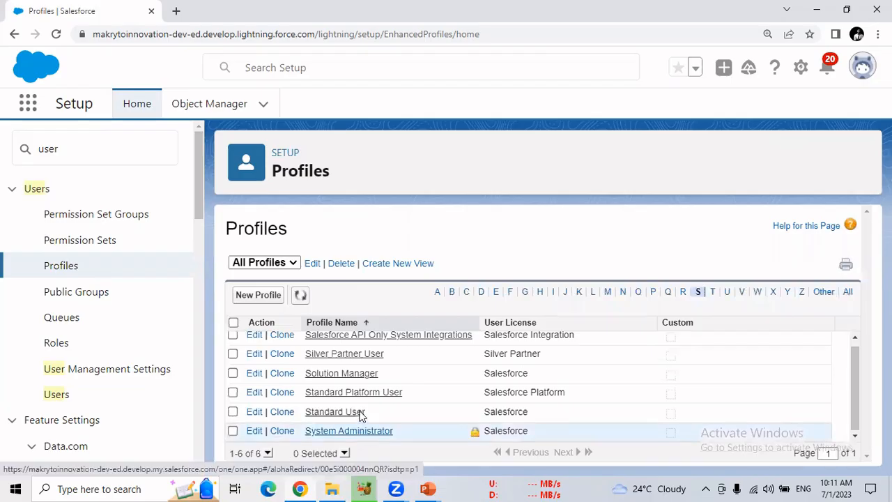
click(377, 374)
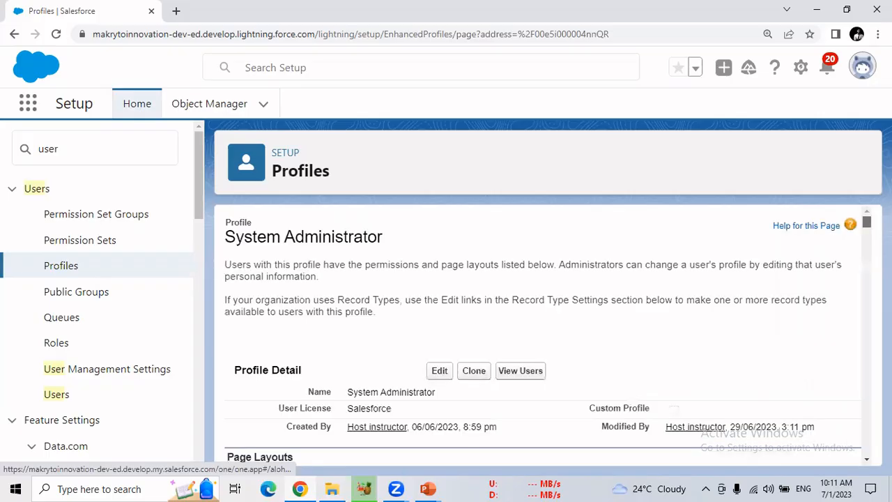
Examine the System Administrator profile's page layouts, field-level security and custom app settings
scroll(544, 334, down, 5)
scroll(544, 335, up, 2)
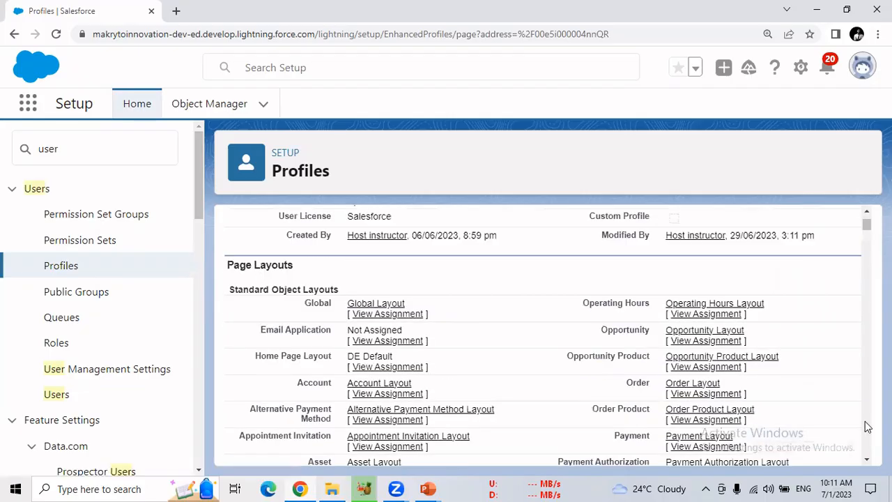
scroll(864, 425, down, 2)
scroll(865, 425, down, 10)
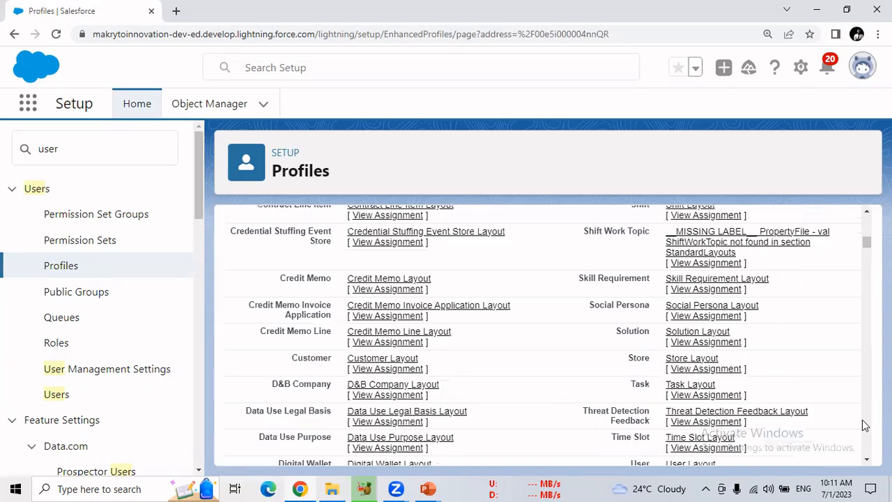
scroll(864, 425, down, 10)
scroll(544, 334, up, 1)
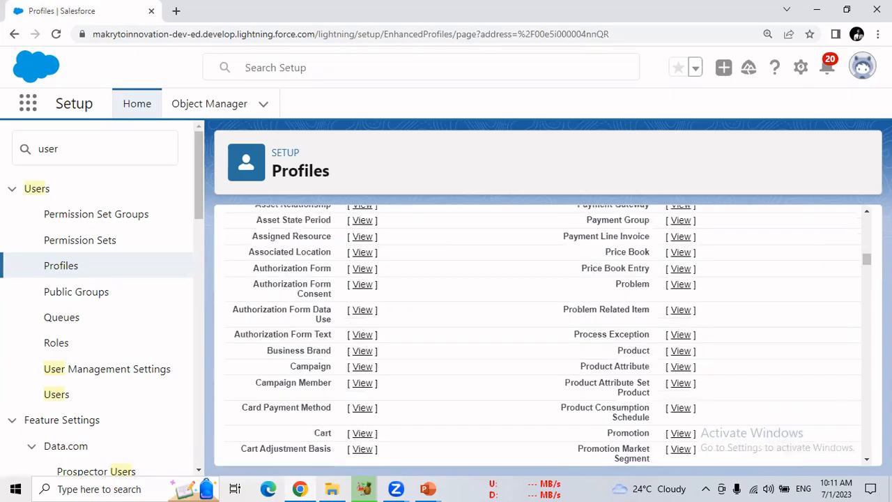
scroll(252, 260, up, 3)
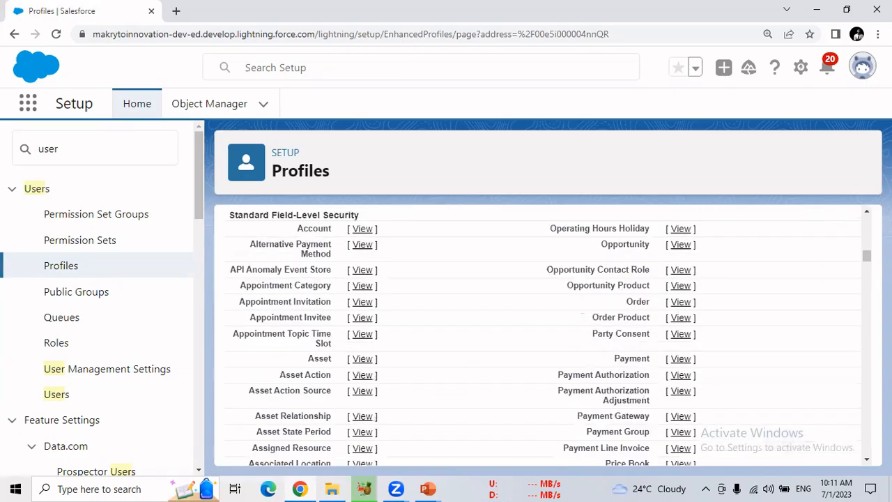
scroll(867, 380, down, 5)
scroll(867, 380, down, 5)
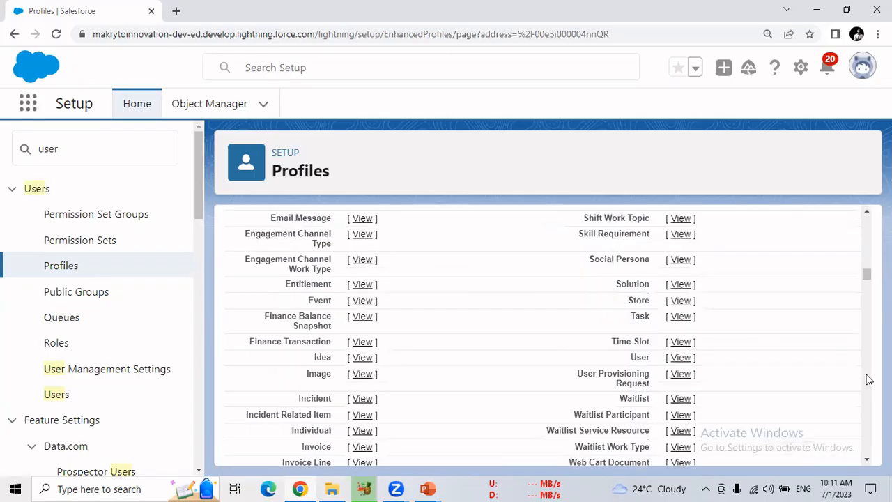
scroll(868, 247, down, 10)
scroll(515, 393, up, 5)
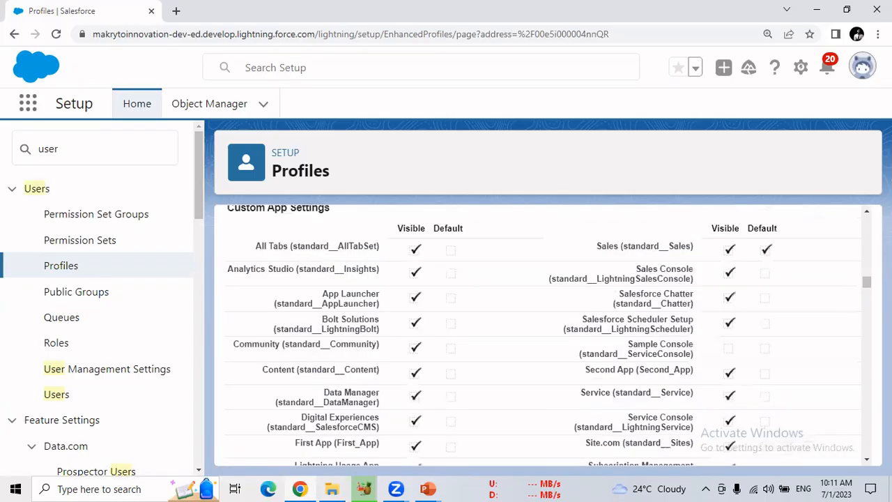
scroll(514, 393, up, 2)
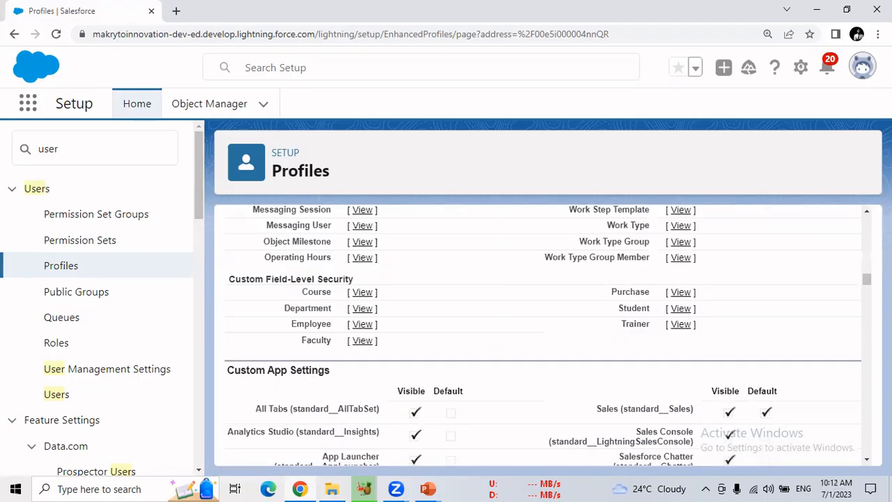
Examine the profile's tab settings, record type settings and administrative permissions, including Bulk API Hard Delete
scroll(867, 390, down, 2)
scroll(867, 391, down, 6)
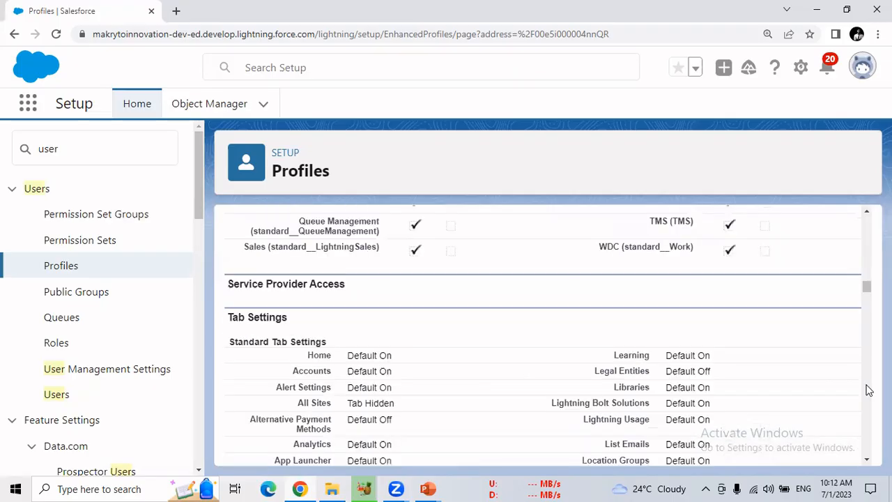
scroll(867, 390, down, 8)
scroll(867, 363, down, 5)
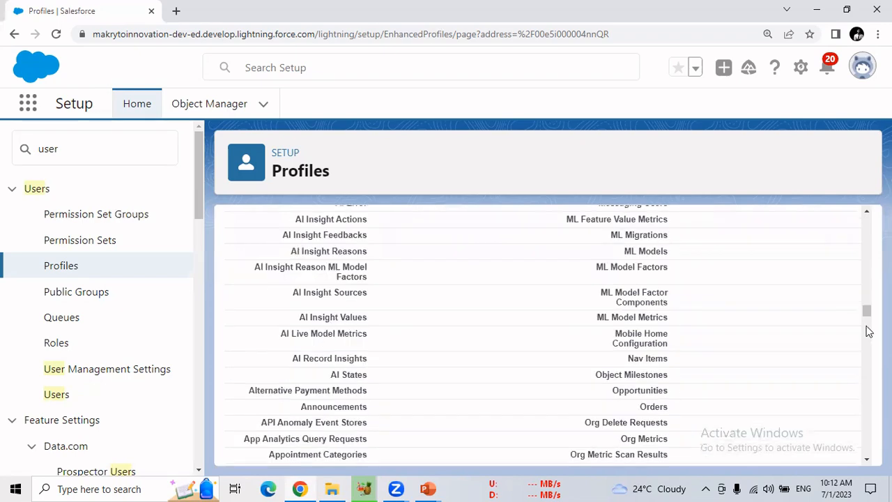
scroll(647, 414, up, 3)
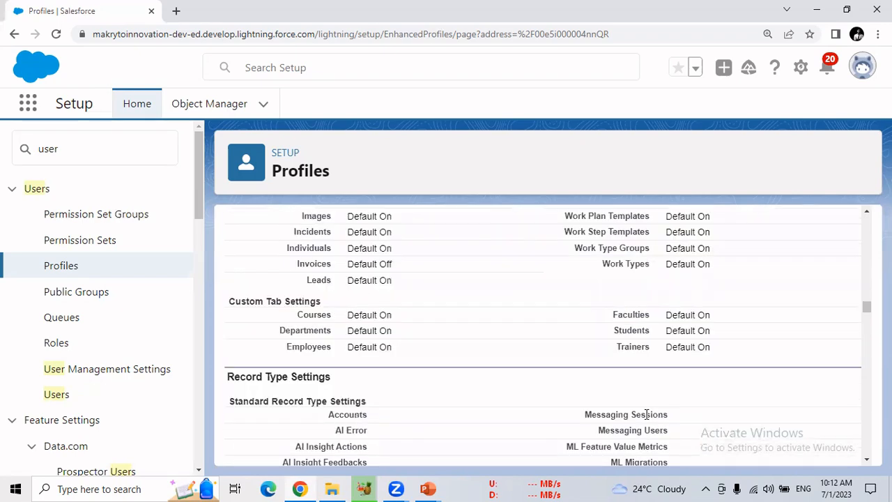
scroll(867, 407, down, 5)
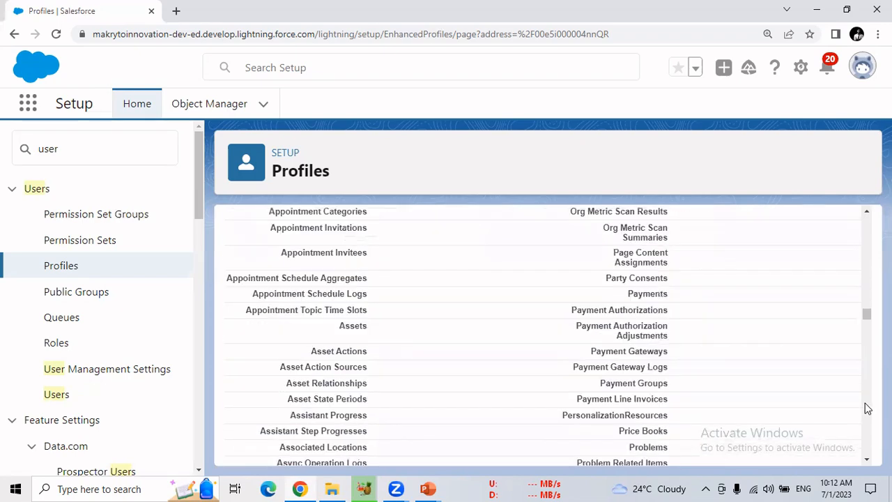
scroll(867, 407, down, 3)
scroll(868, 408, down, 3)
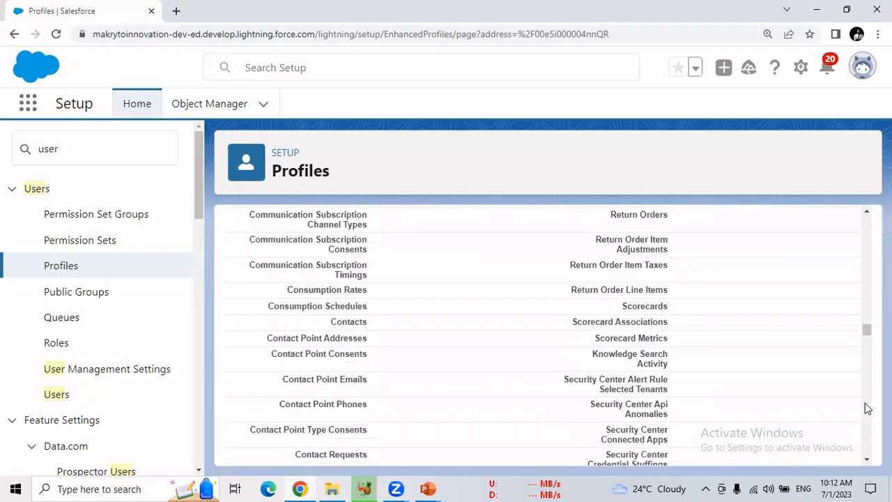
scroll(867, 408, down, 3)
scroll(868, 408, down, 3)
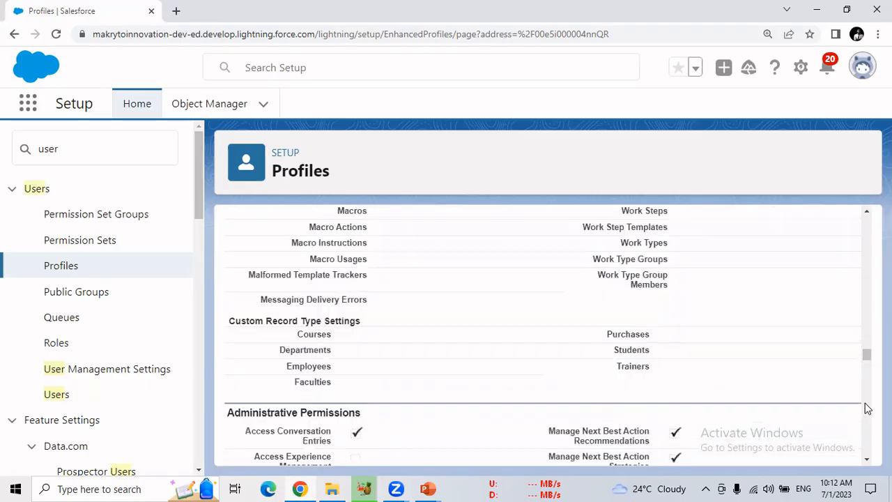
scroll(868, 293, down, 3)
scroll(867, 294, up, 3)
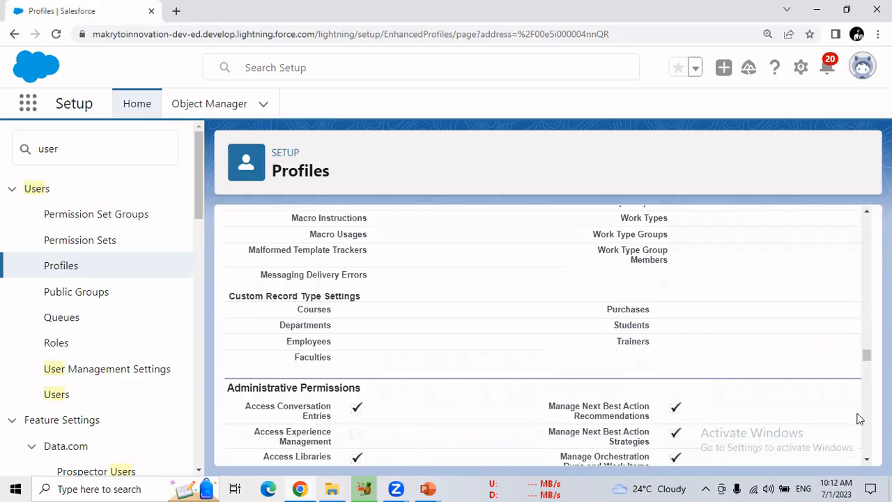
scroll(867, 423, down, 3)
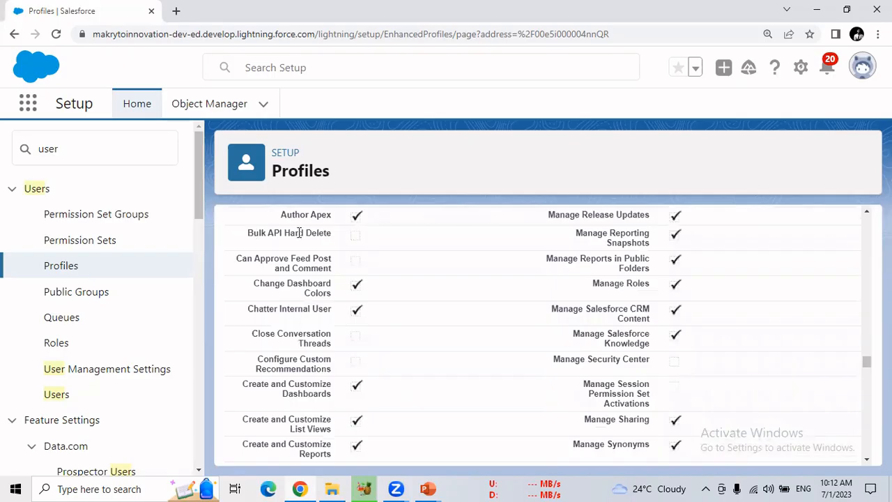
triple_click(329, 234)
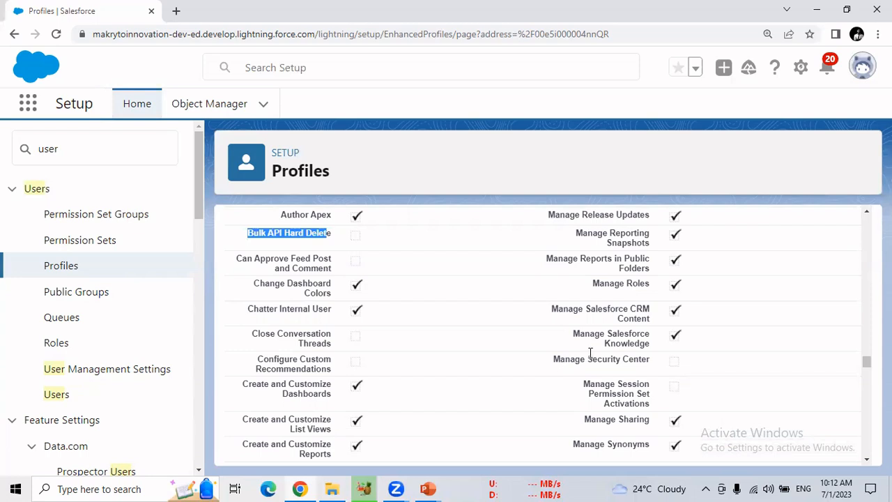
Open the System Administrator profile for editing and find the TMS app in its custom app settings
drag(867, 361, 858, 218)
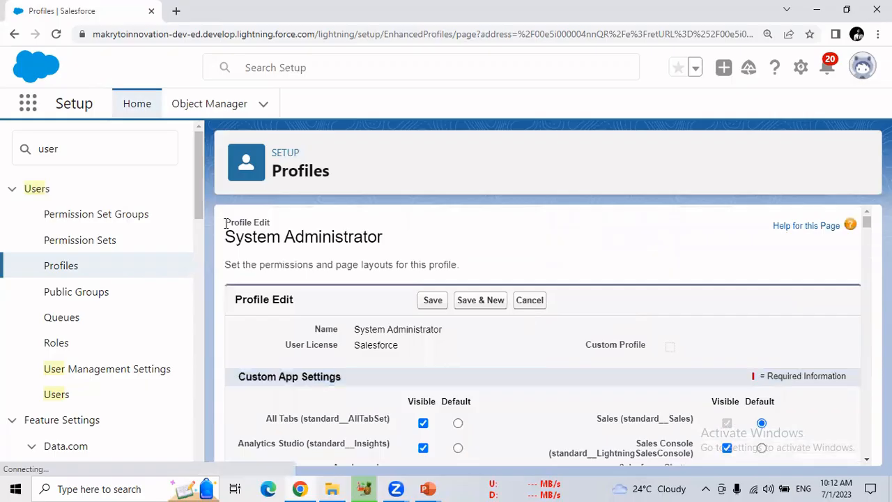
drag(226, 222, 272, 224)
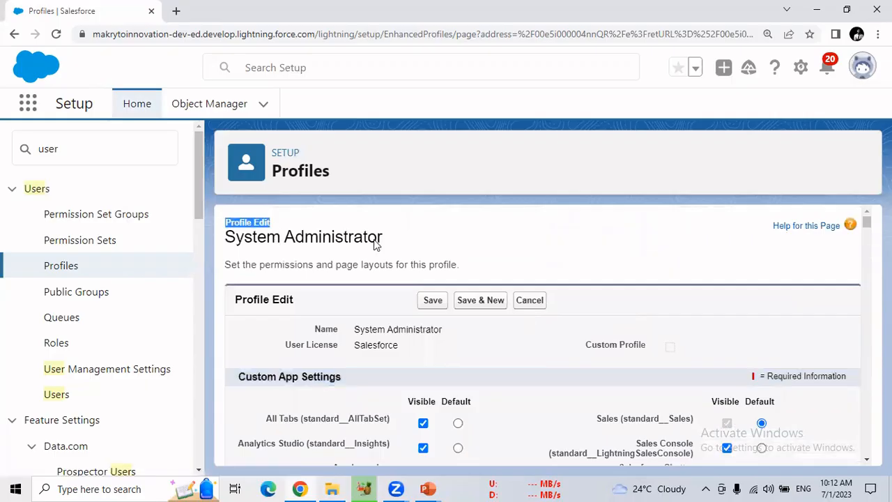
drag(865, 224, 866, 233)
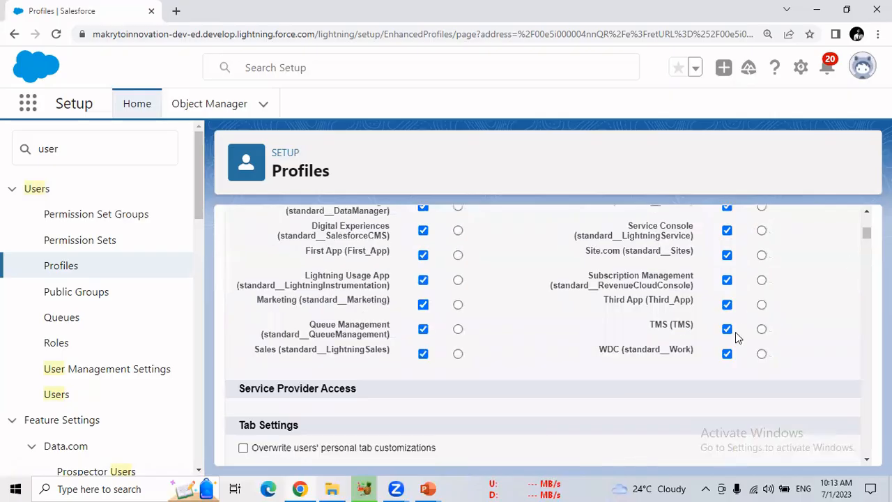
drag(769, 315, 678, 325)
scroll(460, 345, up, 5)
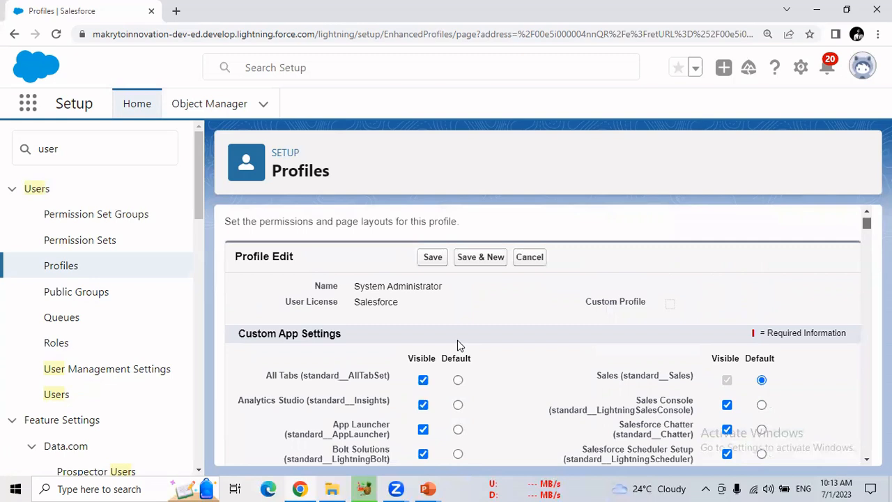
Turn off the Visible setting for the TMS app and save the System Administrator profile
click(867, 442)
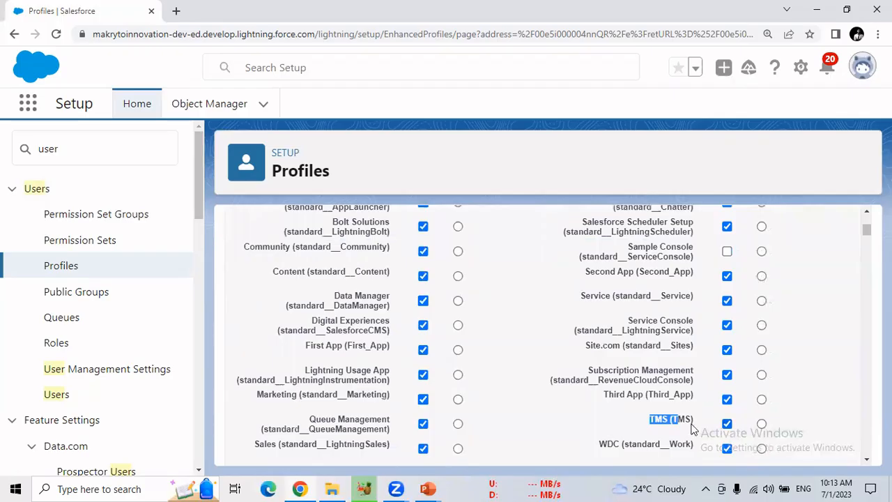
click(700, 428)
click(726, 425)
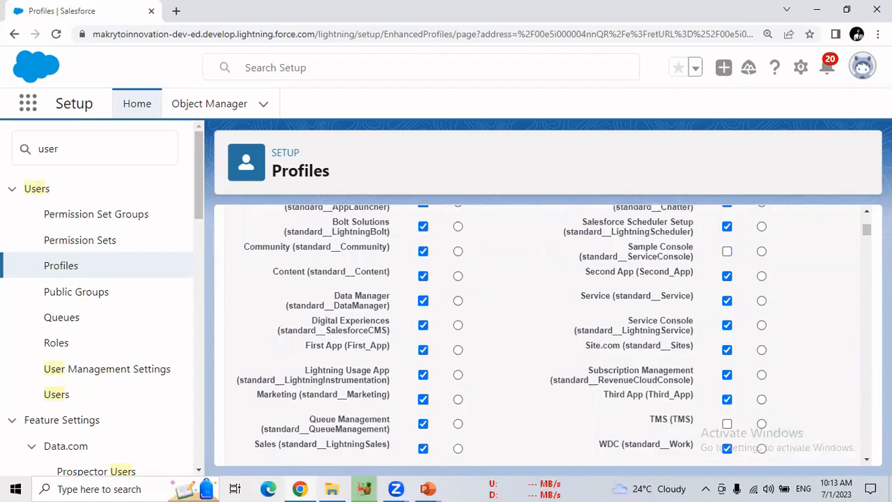
drag(866, 227, 867, 216)
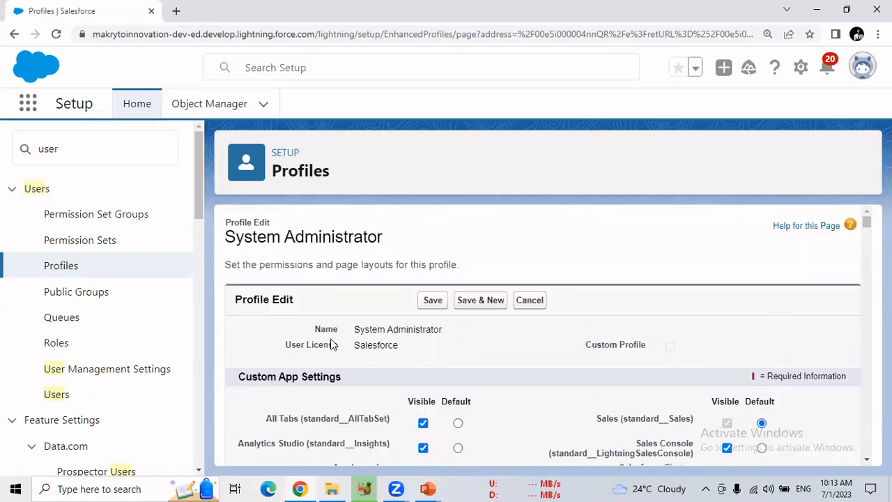
click(433, 300)
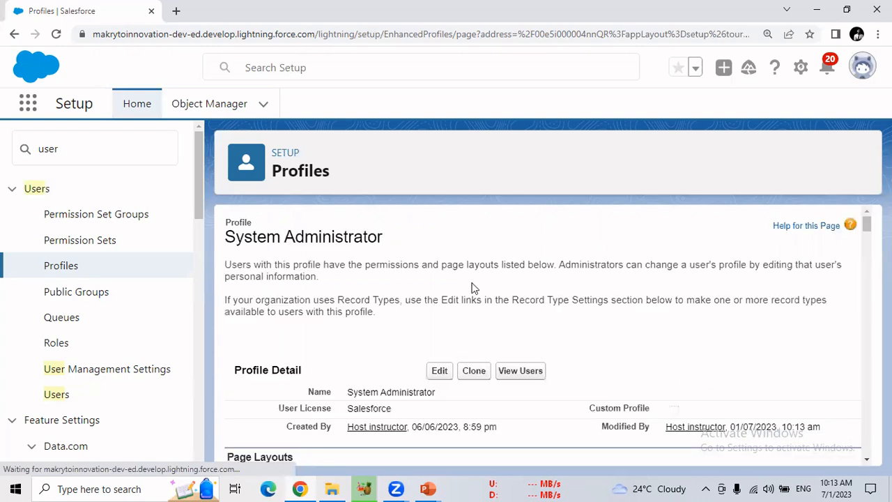
Search the App Launcher for TMS, clear the search and close the launcher
click(24, 104)
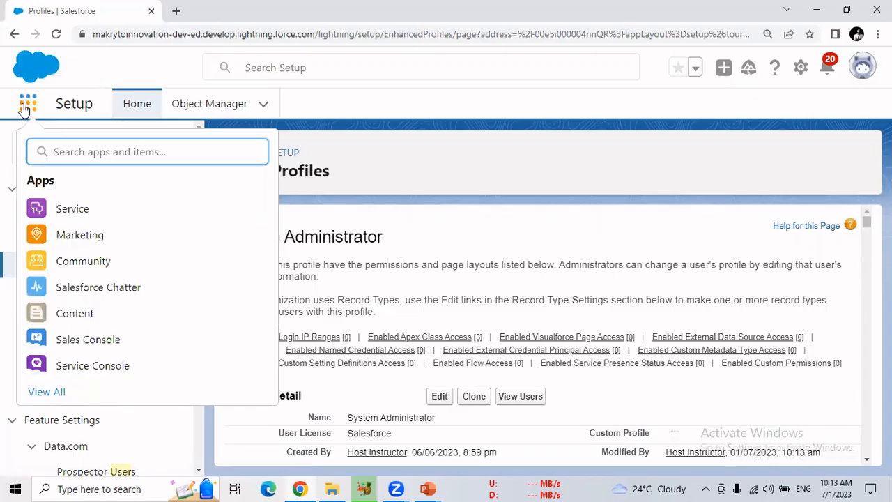
text(TMS)
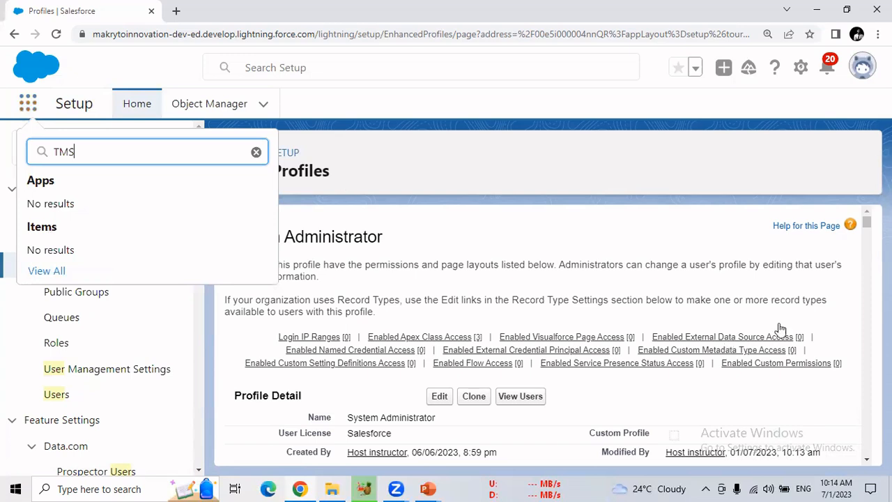
click(710, 231)
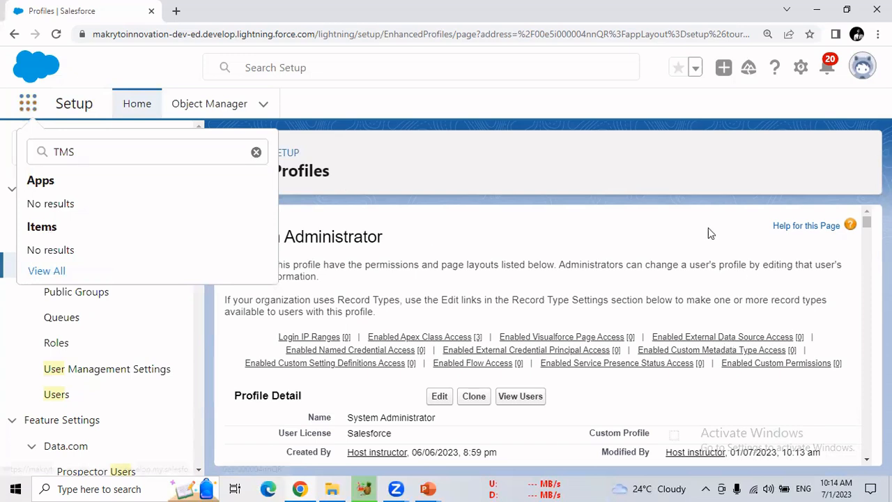
click(257, 153)
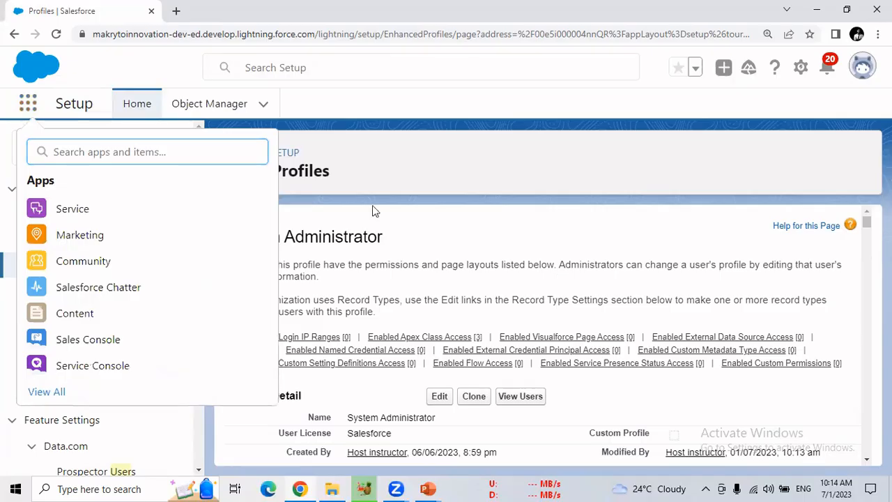
key(Escape)
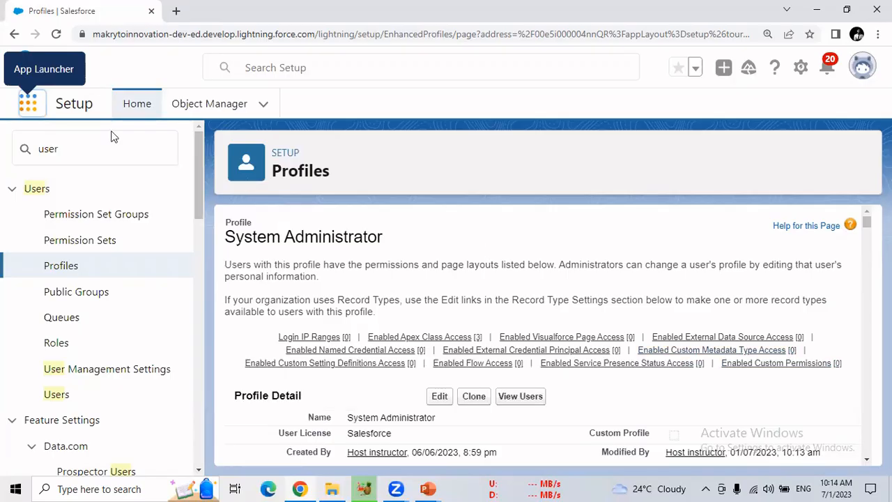
Open the System Administrator profile for editing, turn on the Visible setting for the TMS app and save the profile
click(29, 104)
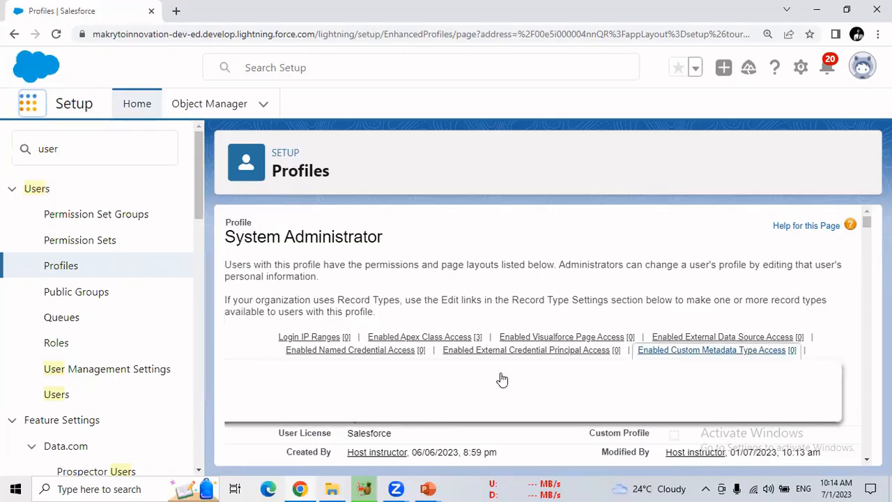
mouse_move(722, 337)
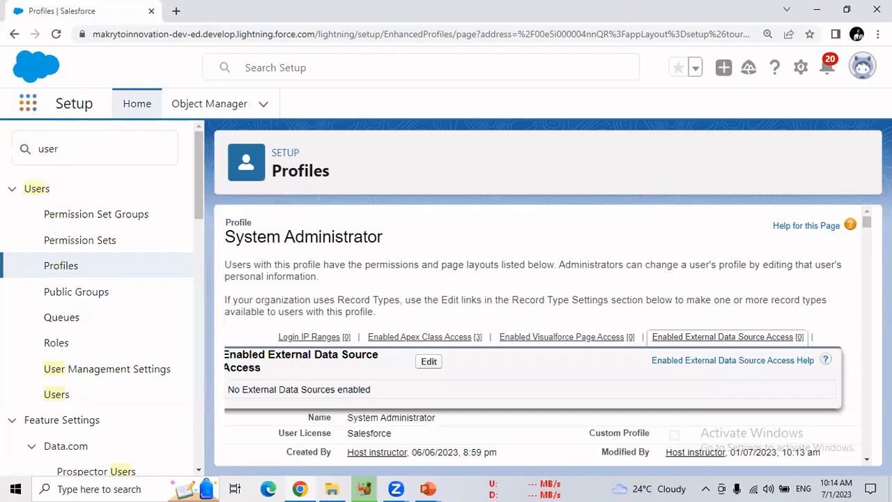
click(428, 361)
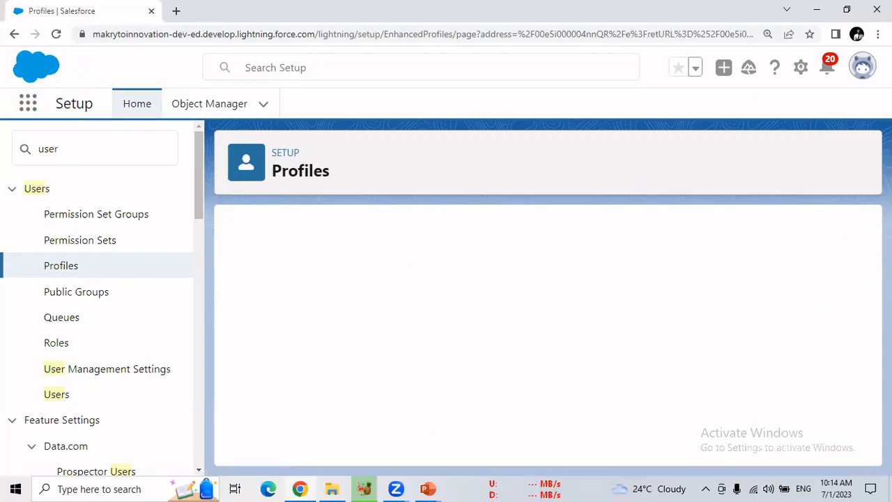
scroll(866, 253, down, 5)
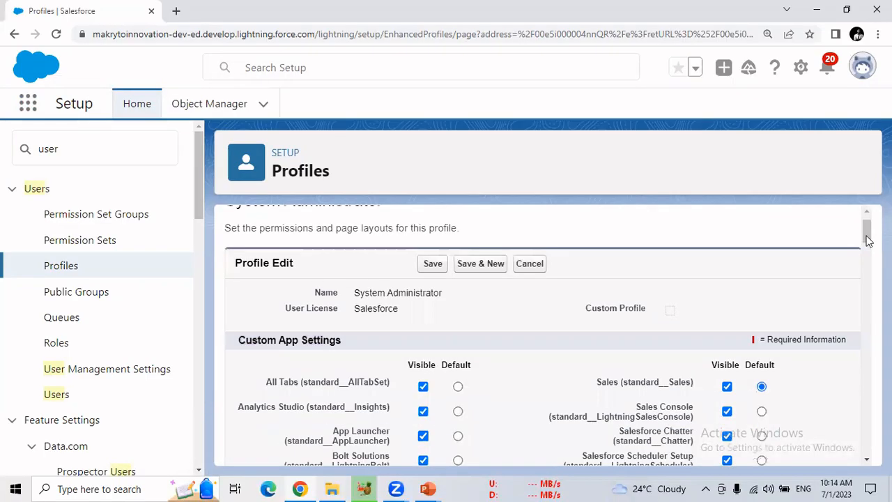
scroll(778, 266, down, 2)
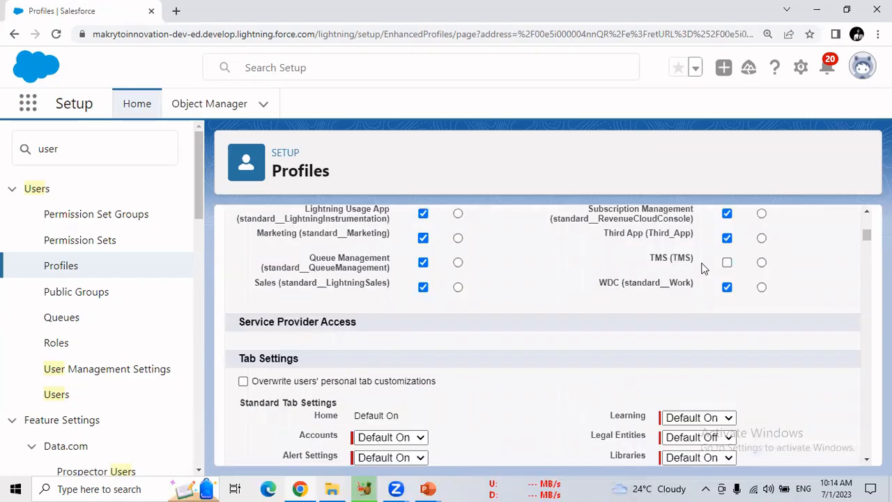
click(671, 258)
drag(866, 234, 868, 222)
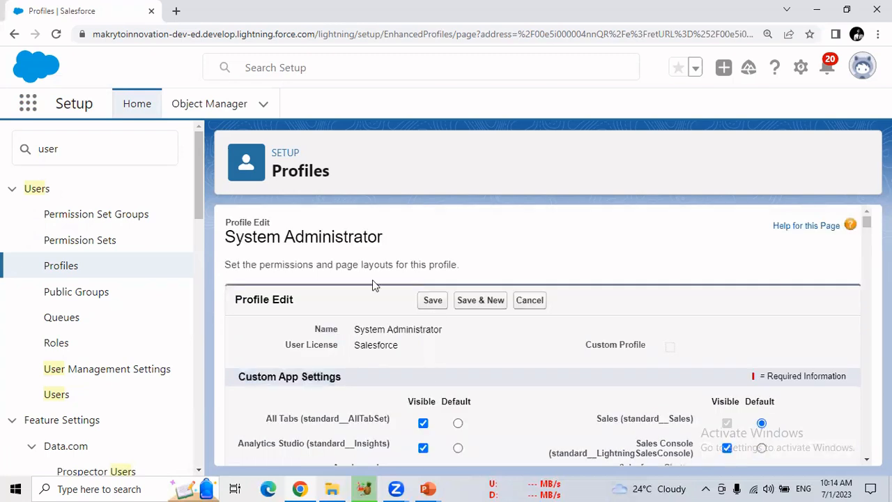
click(435, 306)
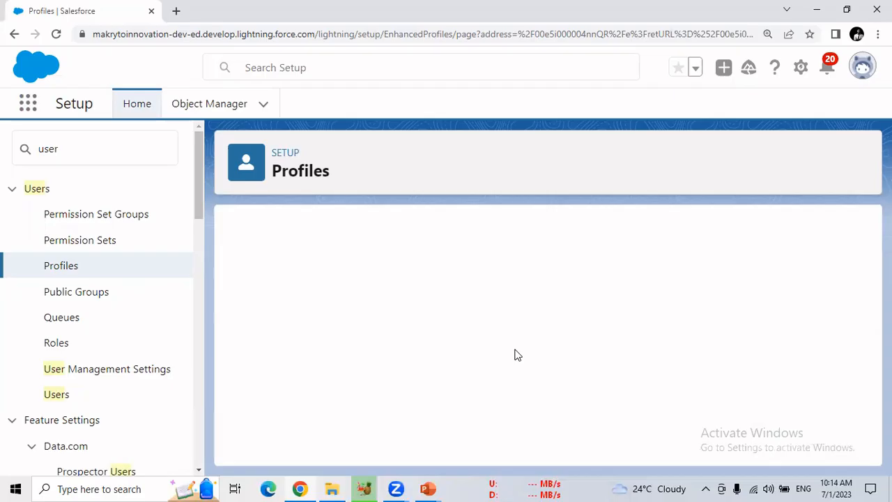
Search the App Launcher for tms, open the TMS app in a new browser tab and switch to that tab
click(30, 111)
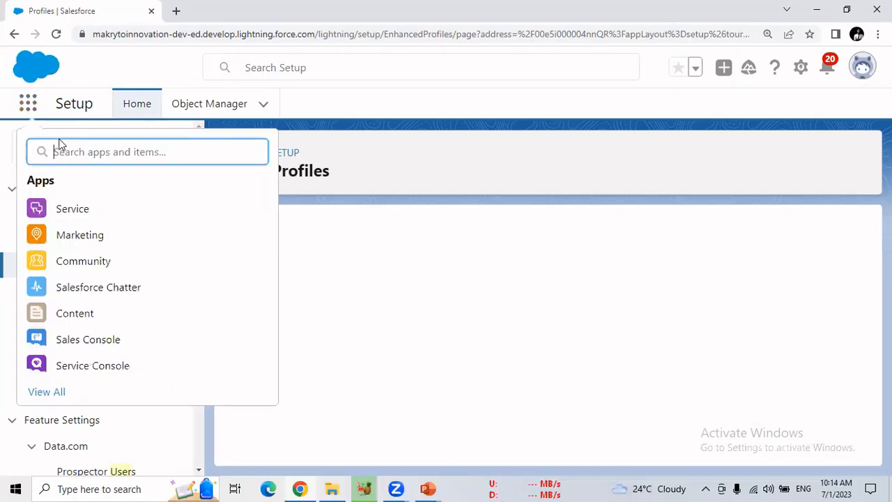
text(tms)
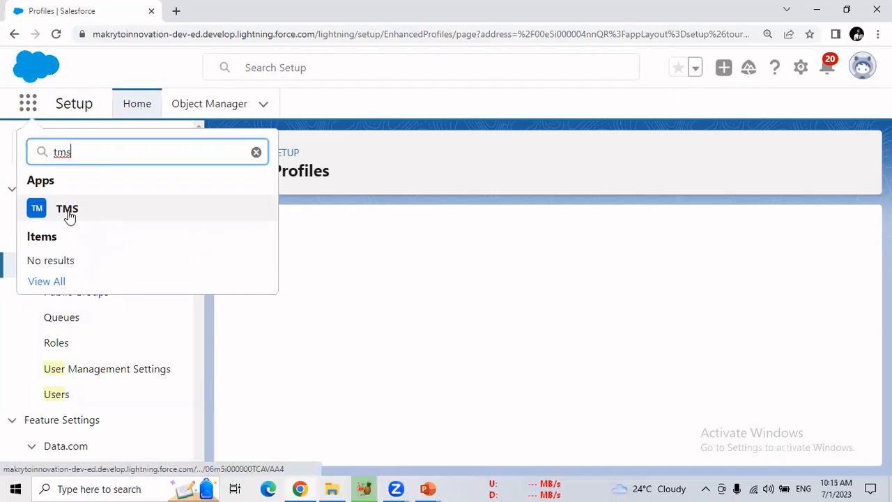
right_click(98, 220)
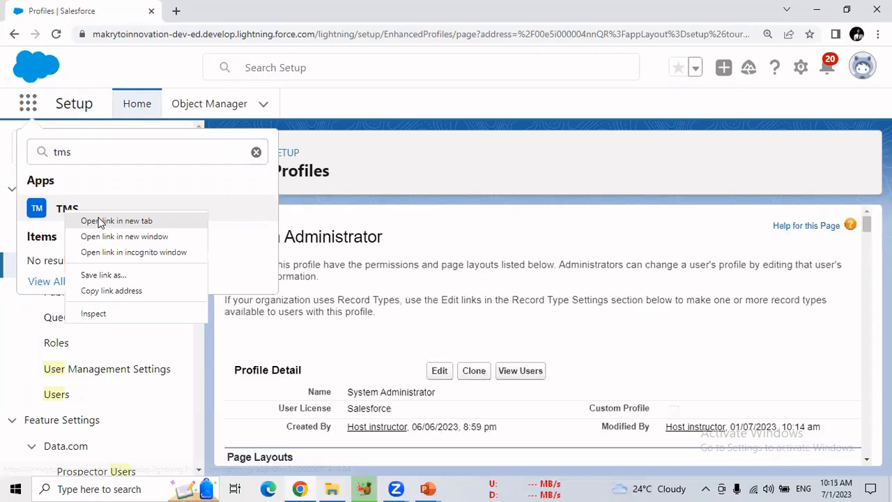
click(98, 220)
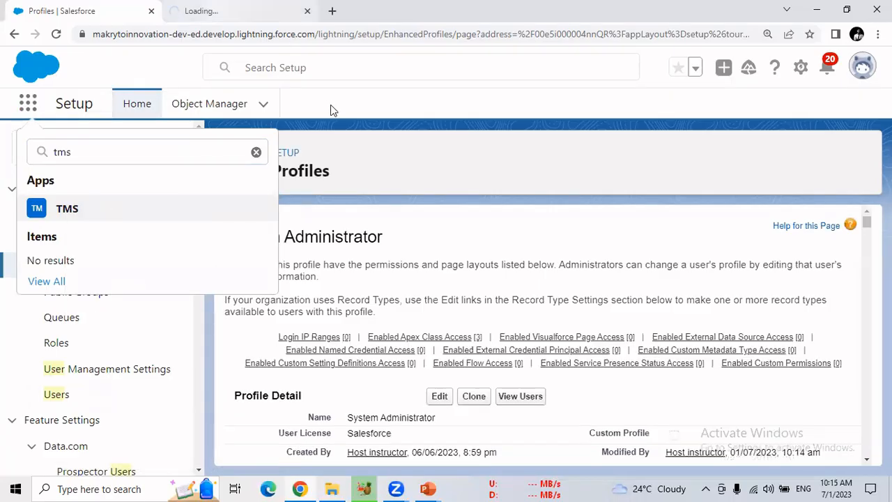
key(ctrl+Tab)
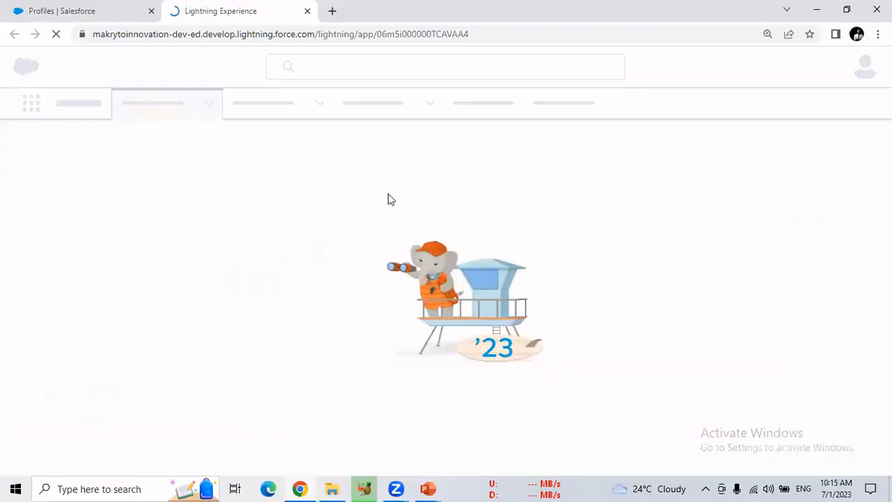
Return to the Profiles browser tab, clear the App Launcher search and close the launcher
click(97, 11)
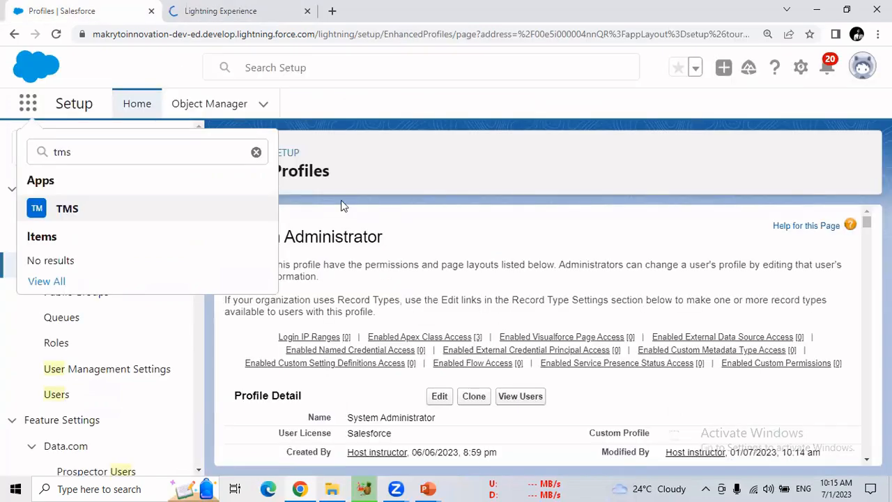
click(255, 152)
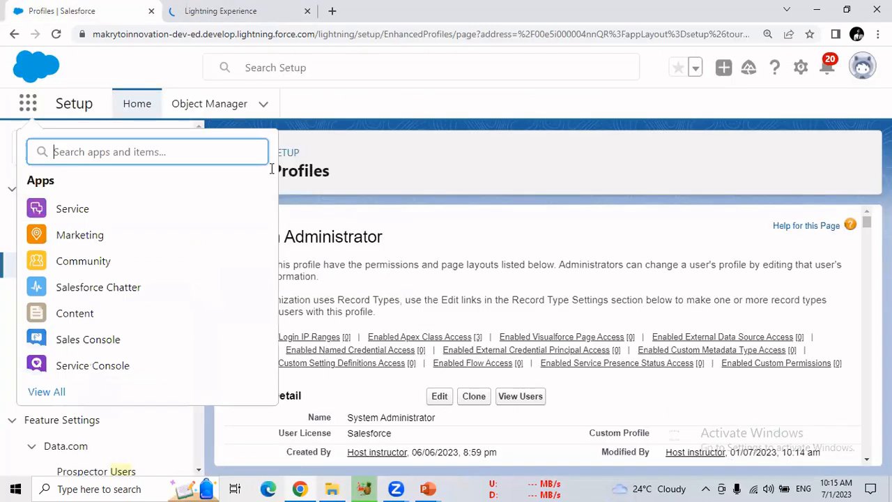
key(Escape)
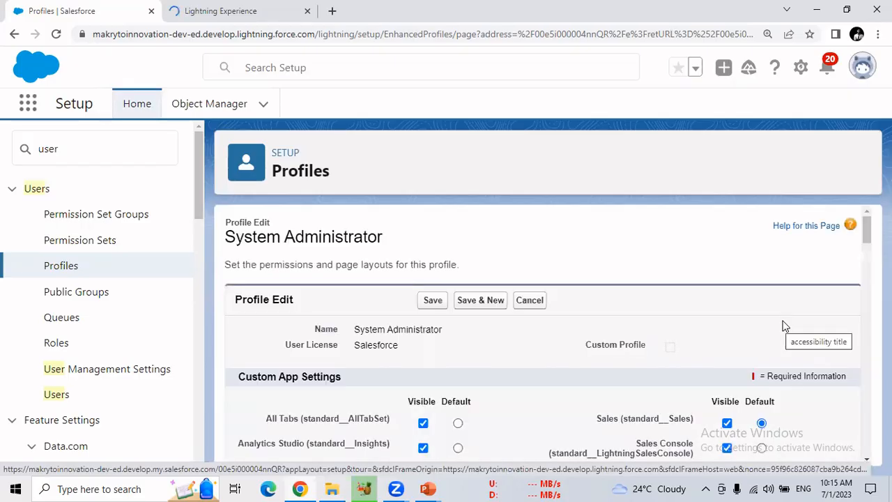
Review the System Administrator profile's custom app settings and its standard and custom tab settings on the profile's edit page
scroll(543, 335, down, 3)
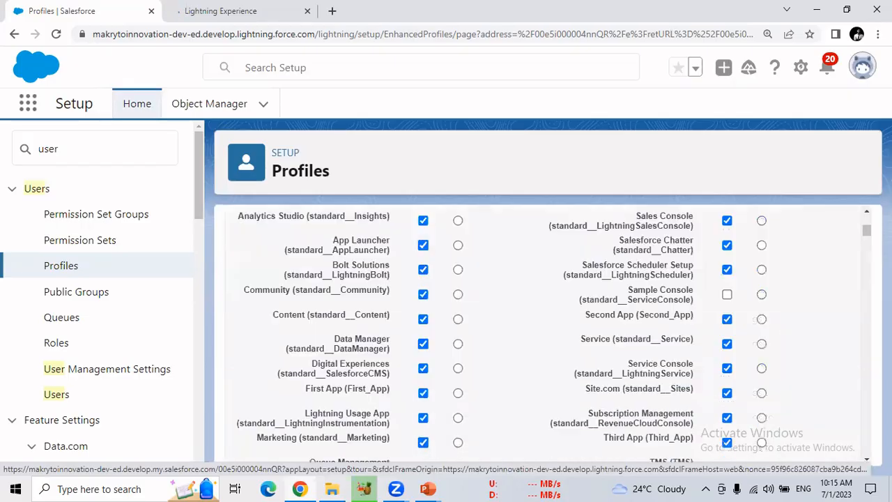
scroll(543, 334, down, 3)
scroll(544, 335, down, 2)
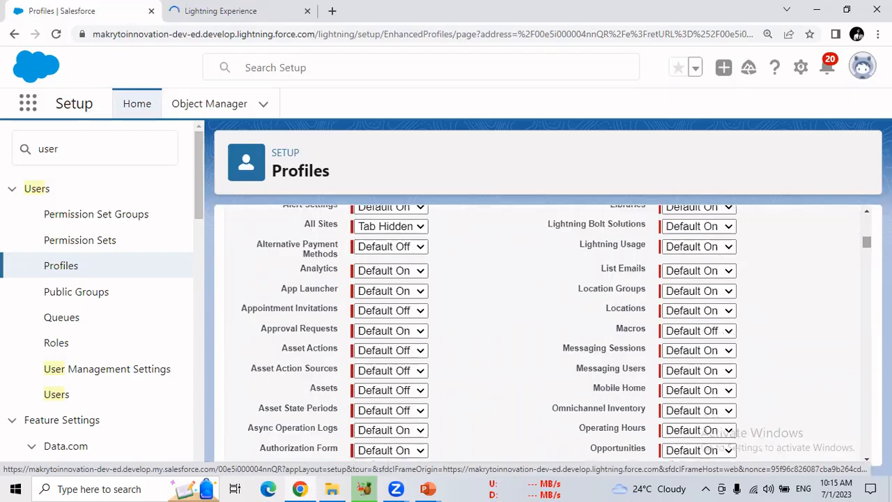
scroll(544, 334, down, 2)
scroll(543, 335, down, 4)
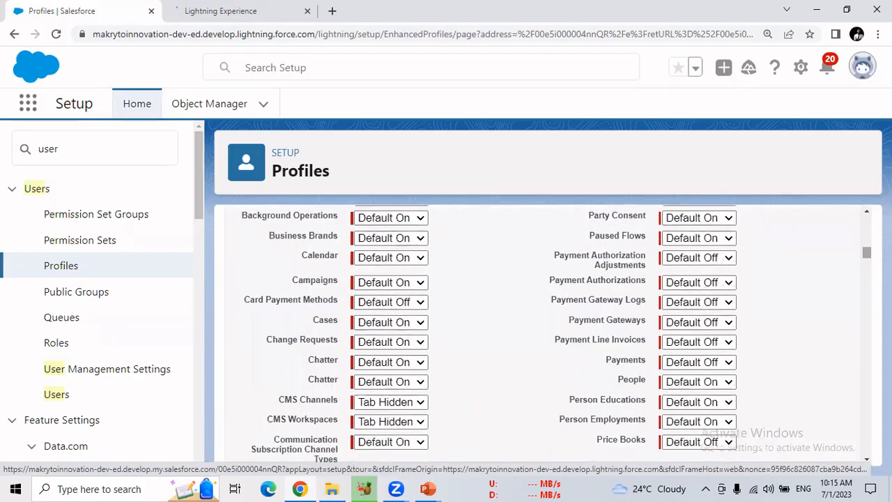
scroll(543, 335, down, 4)
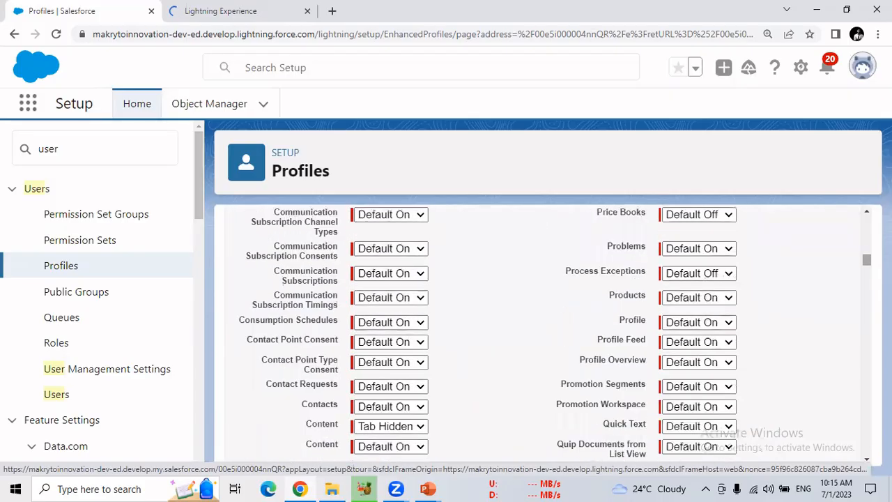
scroll(543, 334, down, 4)
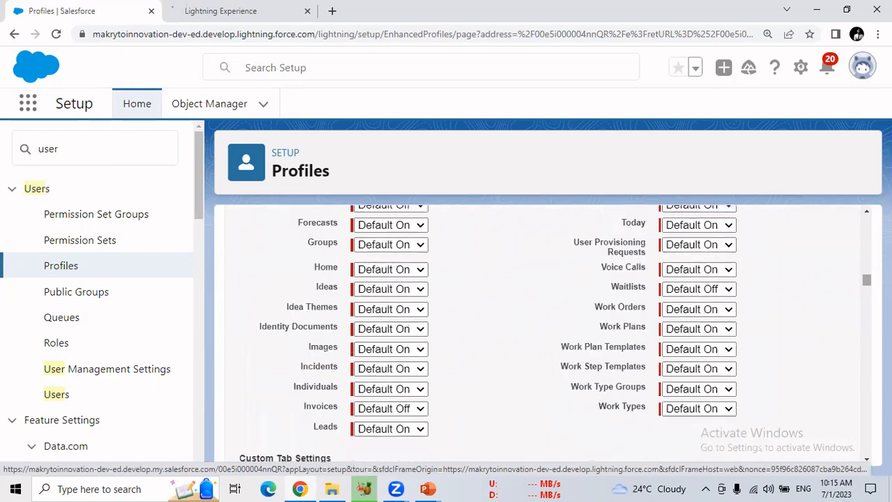
scroll(859, 354, down, 4)
scroll(268, 322, up, 3)
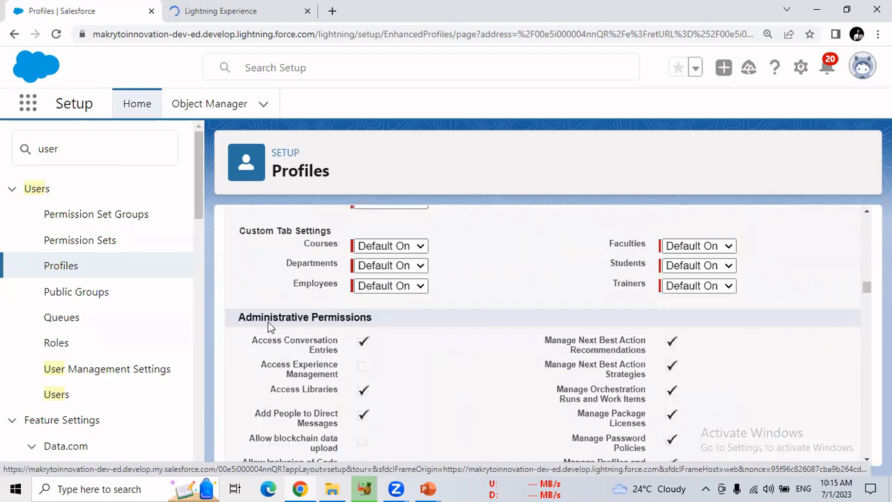
Examine the profile's Administrative Permissions section and highlight the Bulk API Hard Delete permission
drag(271, 318, 371, 318)
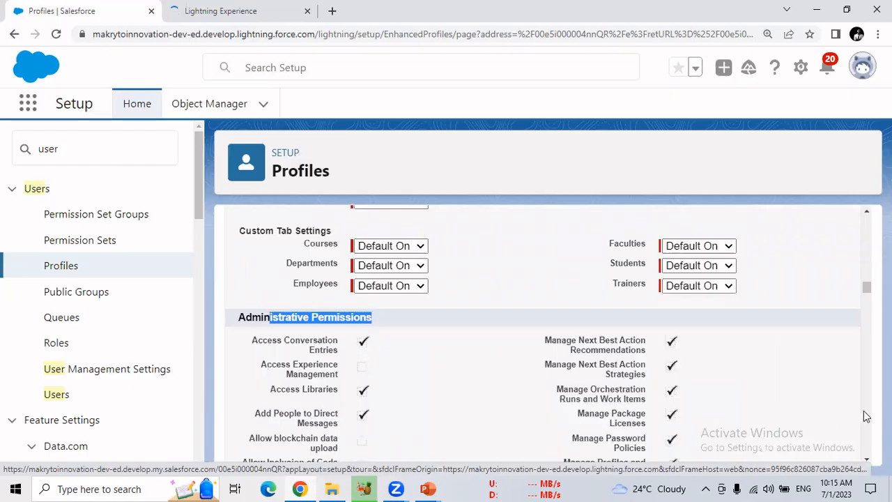
scroll(658, 445, down, 3)
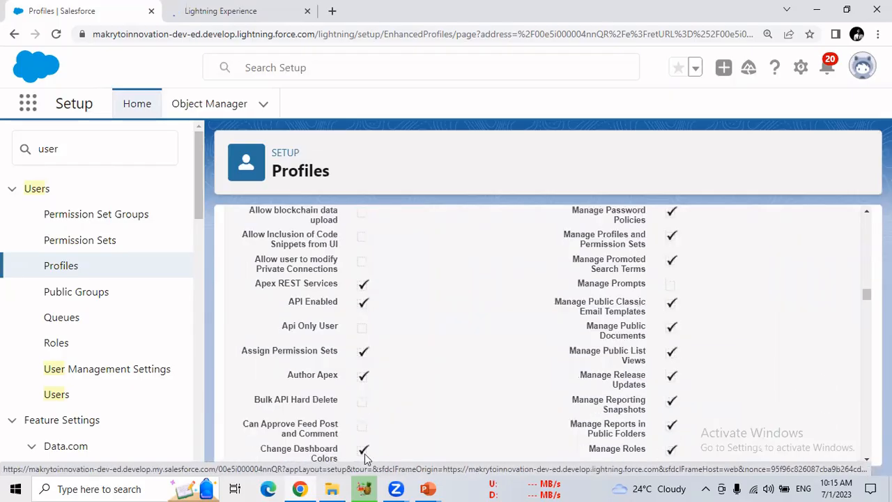
triple_click(333, 395)
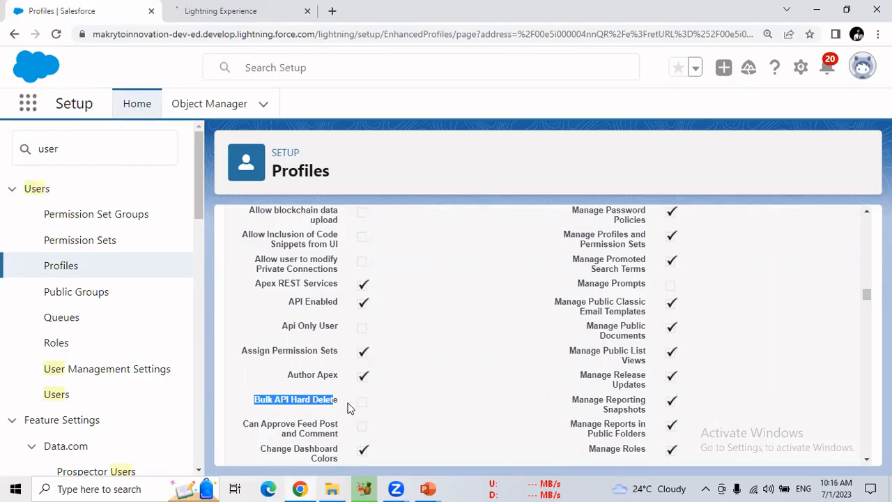
click(343, 405)
triple_click(254, 408)
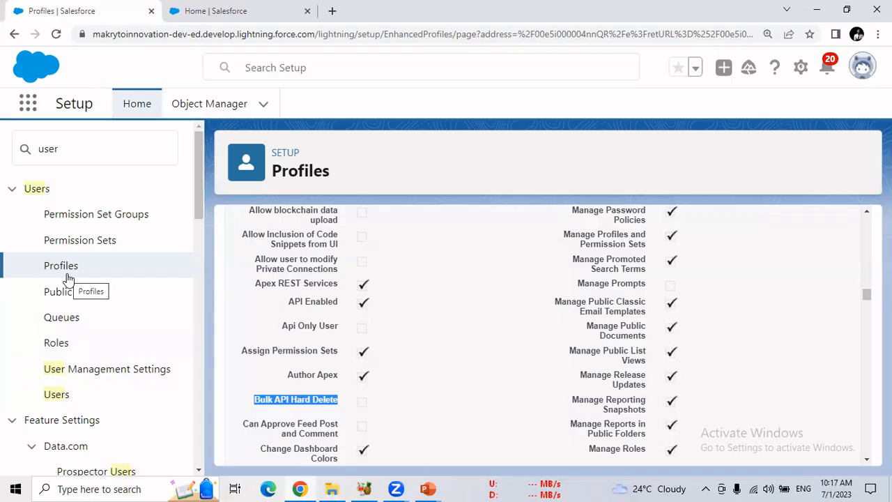
Go back to the list of all profiles in Setup and start creating a new profile
click(533, 20)
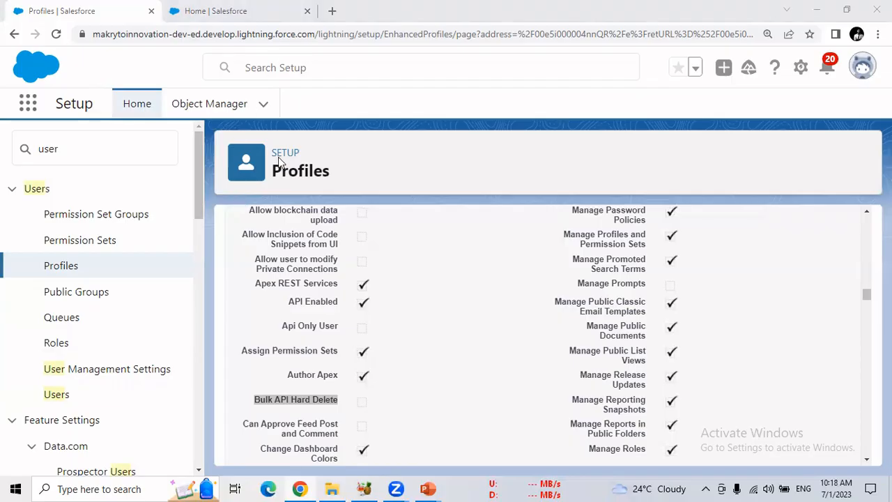
double_click(53, 147)
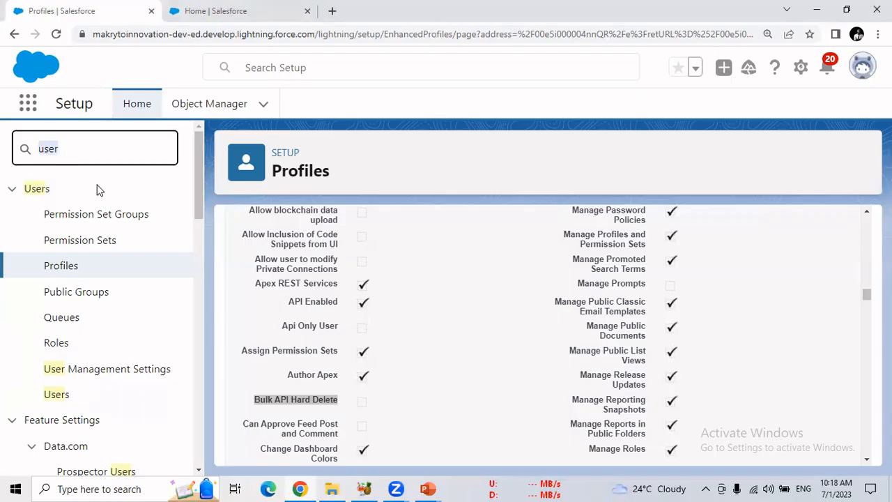
click(70, 271)
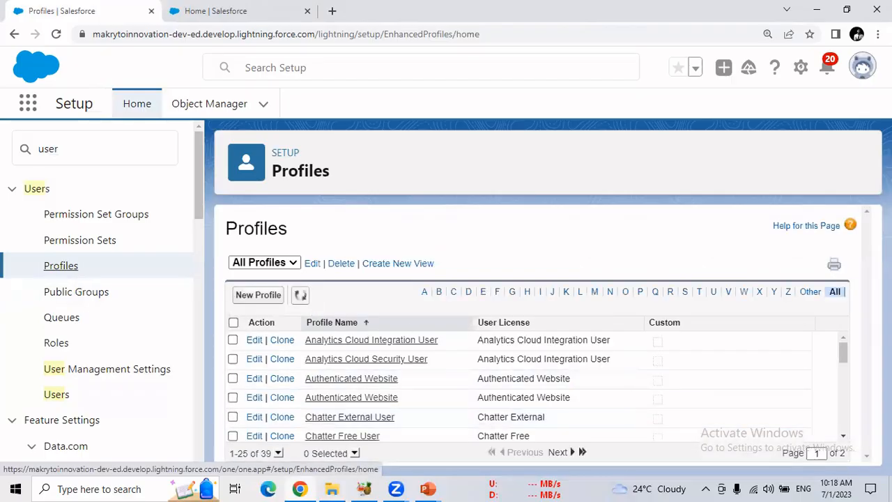
click(262, 298)
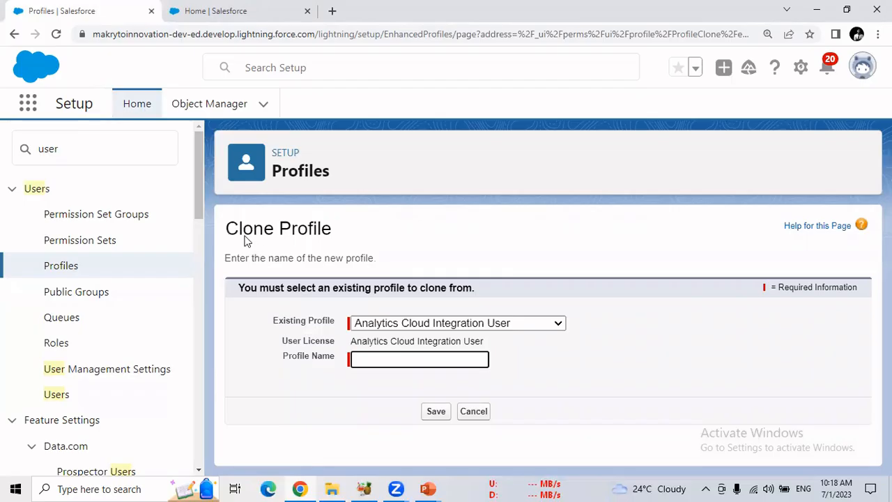
Highlight the Clone Profile heading on the new profile page
drag(226, 232, 336, 230)
click(333, 232)
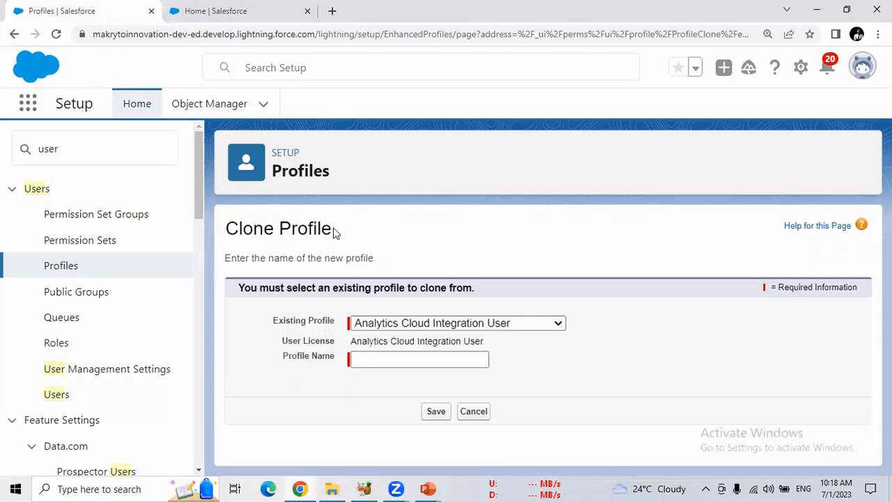
drag(283, 230, 231, 232)
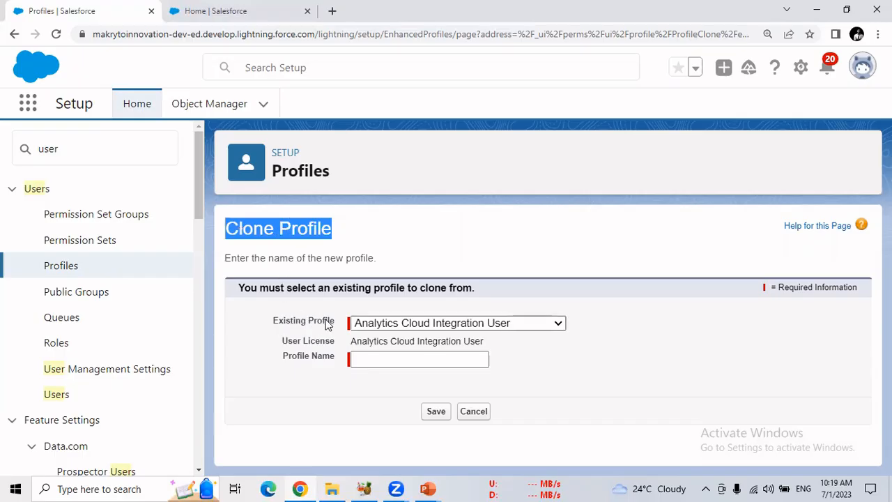
Choose System Administrator as the existing profile to clone from and highlight its user license
click(397, 326)
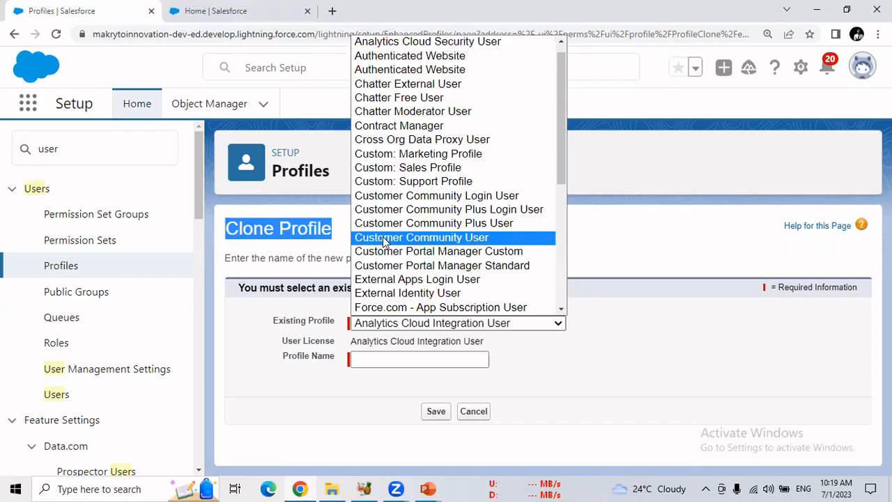
drag(560, 175, 566, 292)
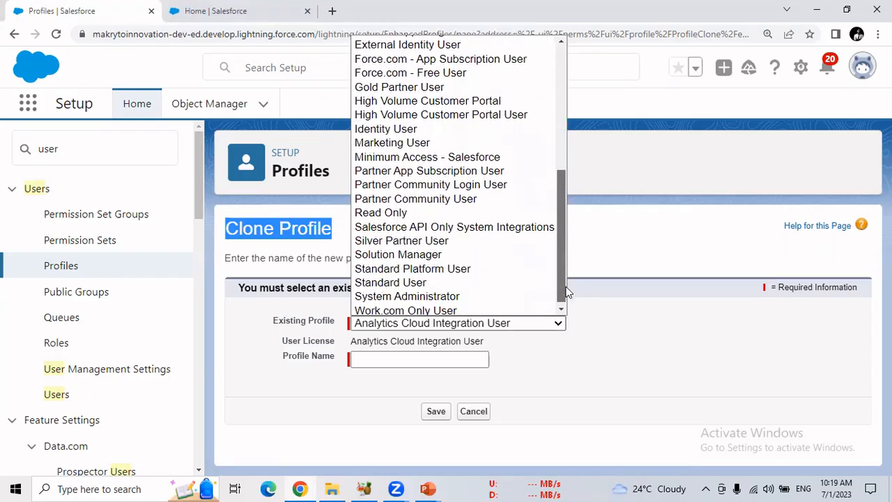
click(478, 296)
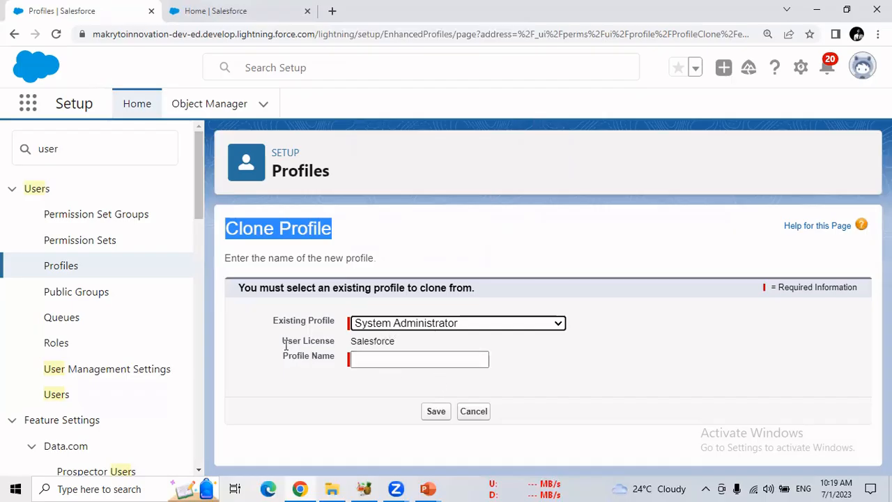
drag(283, 340, 397, 342)
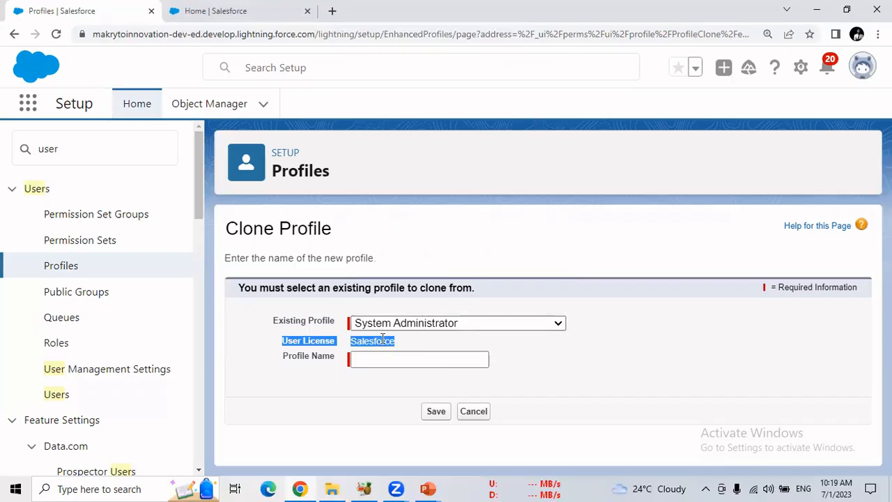
Name the cloned profile My Sys Admin and save it
click(387, 341)
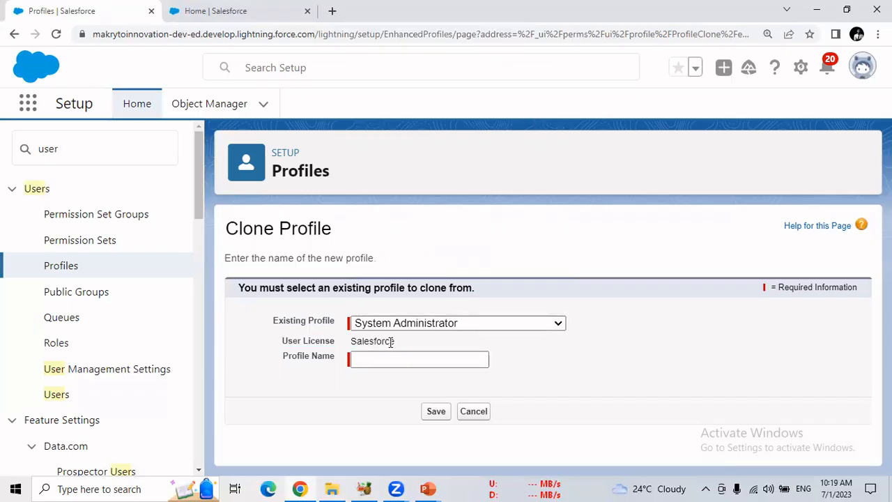
double_click(387, 341)
click(385, 358)
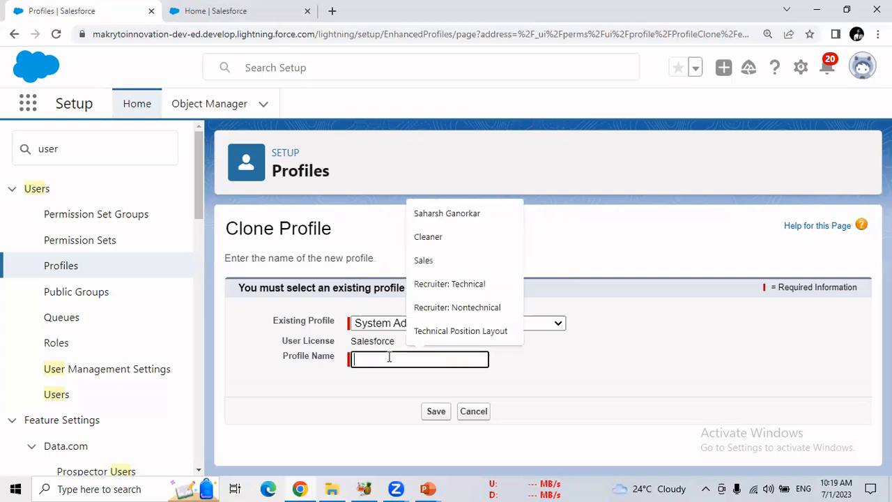
text(My)
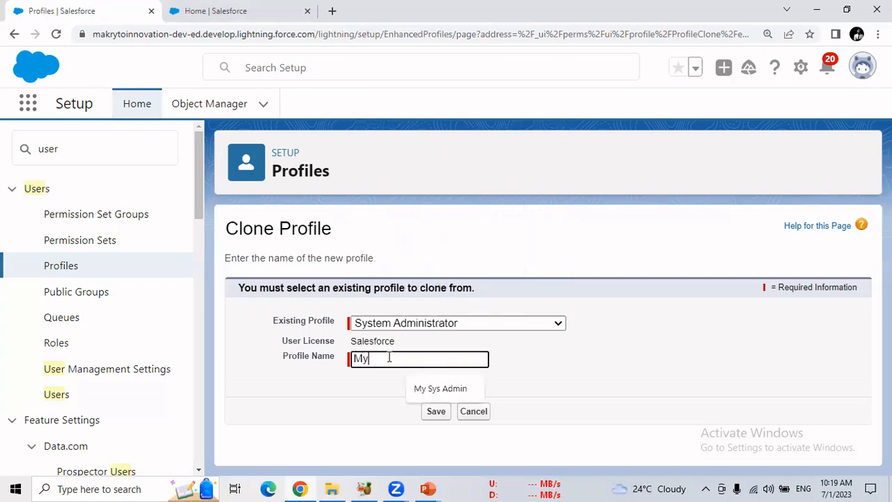
text( Sys Admin)
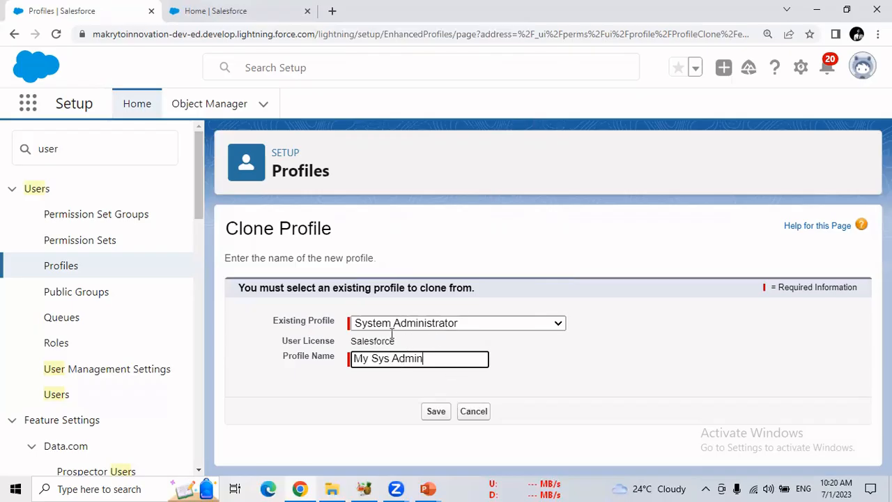
click(436, 412)
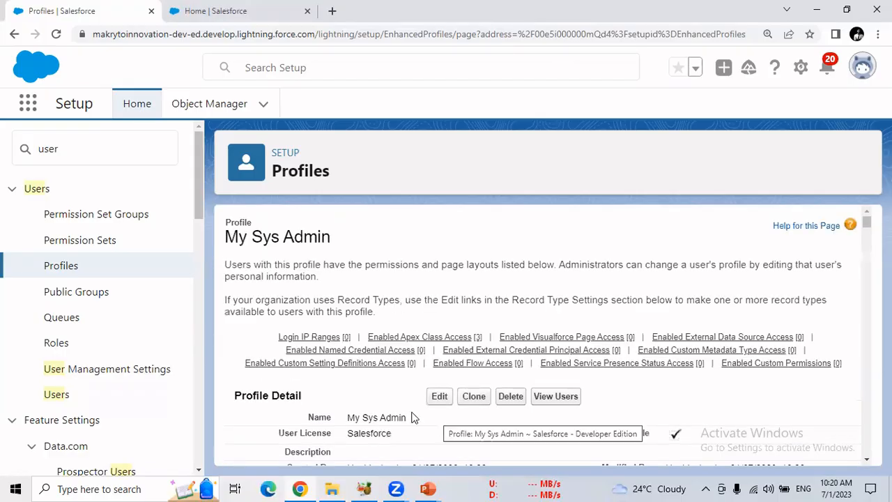
Examine the My Sys Admin profile's page layouts, field-level security, tab settings and permissions, and highlight the profile name
drag(224, 237, 333, 238)
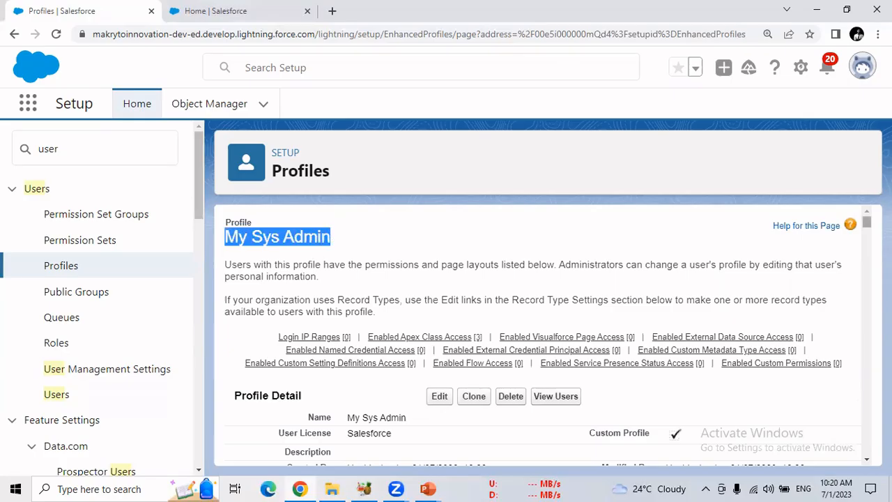
scroll(548, 334, down, 10)
scroll(548, 334, down, 15)
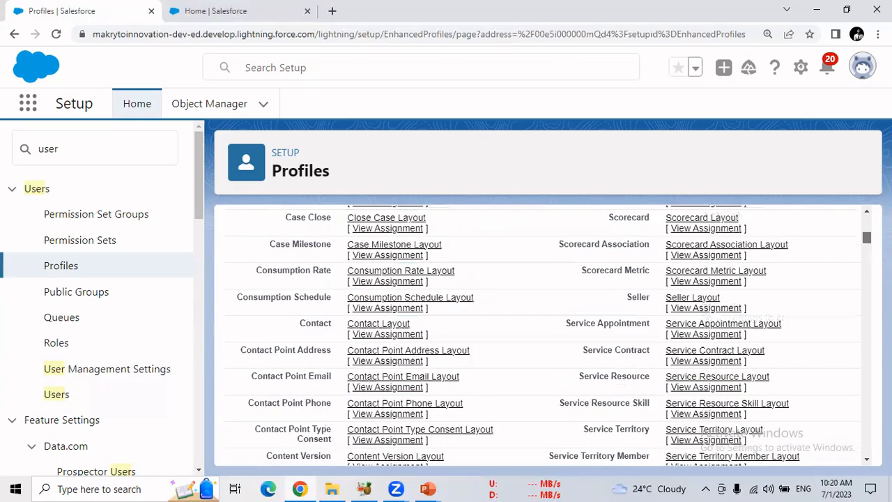
scroll(547, 335, down, 10)
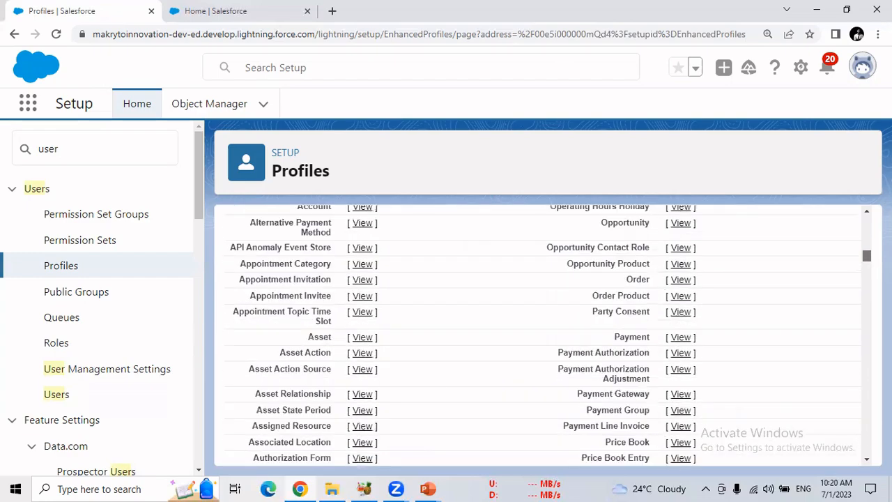
scroll(548, 335, down, 20)
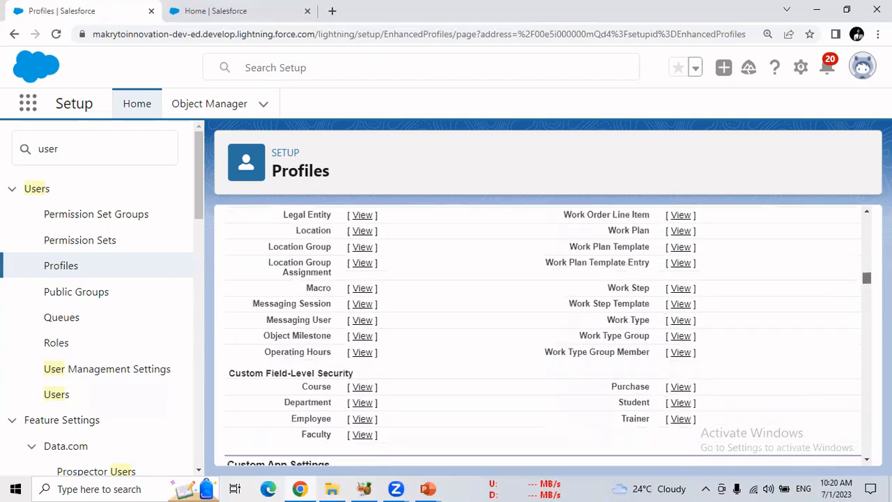
scroll(548, 335, down, 20)
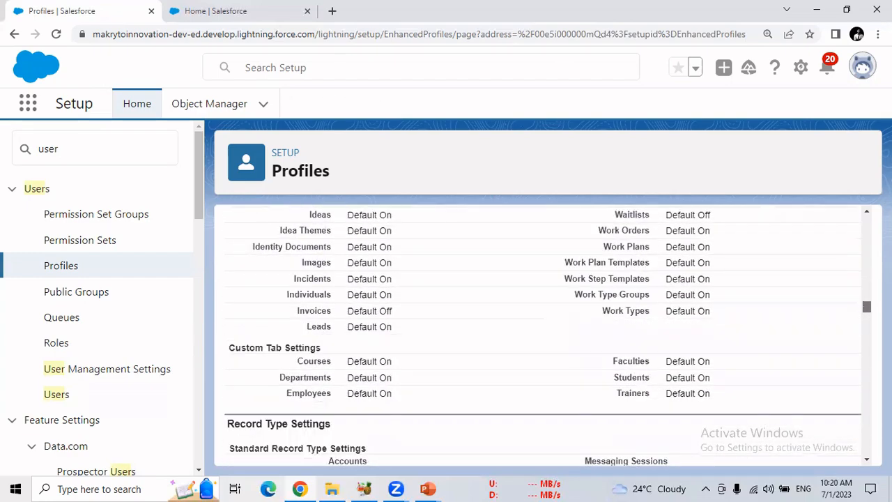
scroll(548, 335, down, 20)
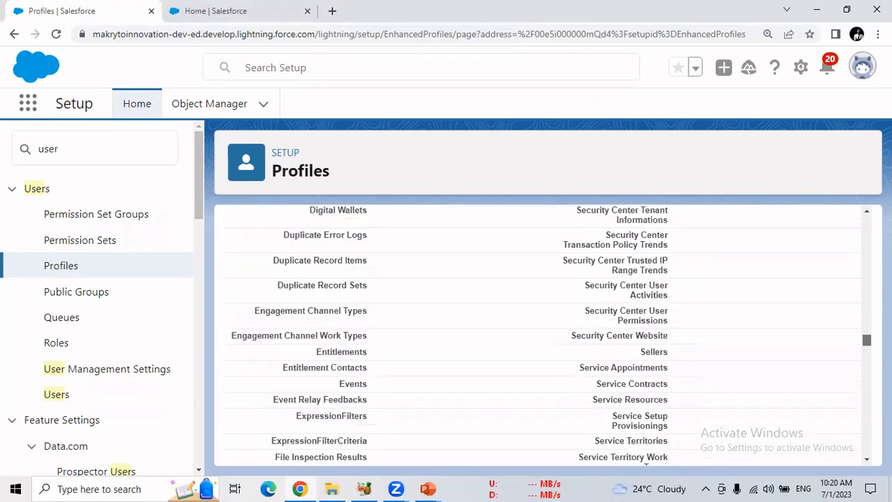
scroll(548, 335, down, 20)
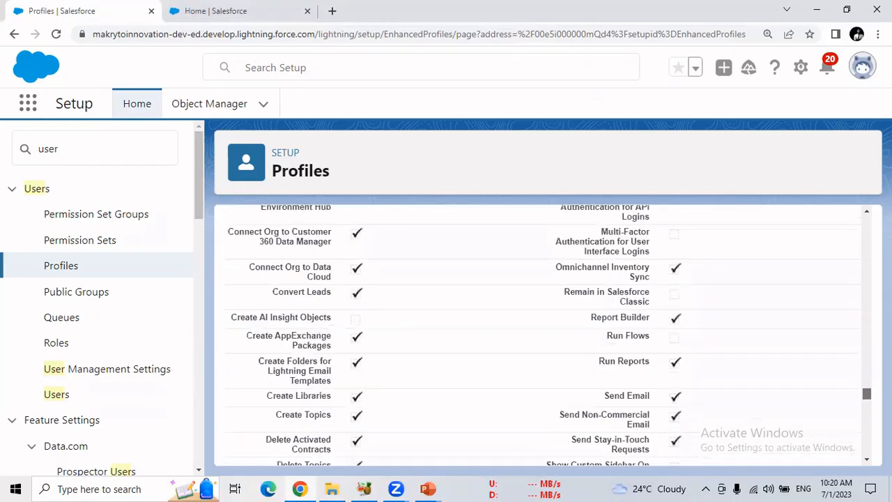
drag(866, 409, 851, 223)
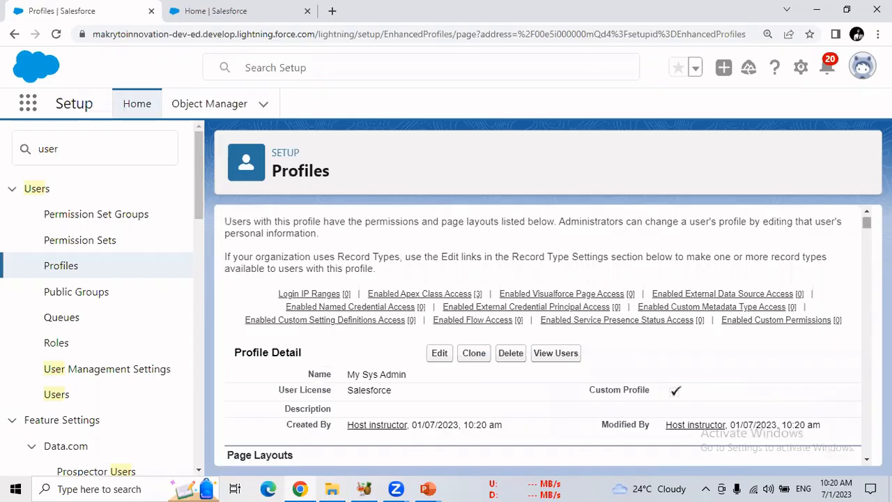
drag(866, 223, 866, 217)
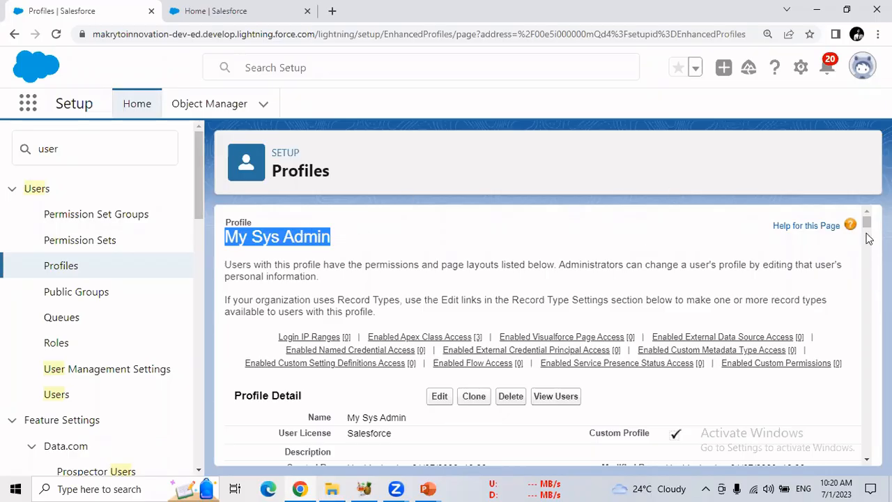
drag(866, 231, 866, 238)
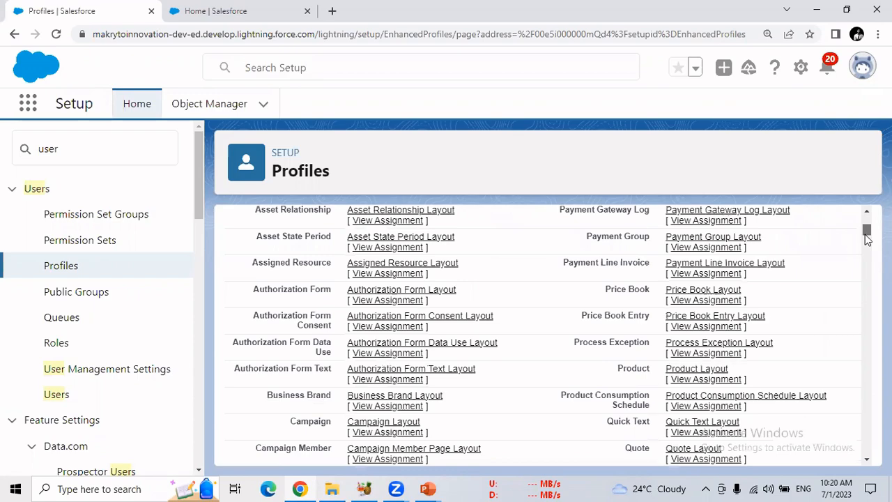
drag(867, 239, 865, 223)
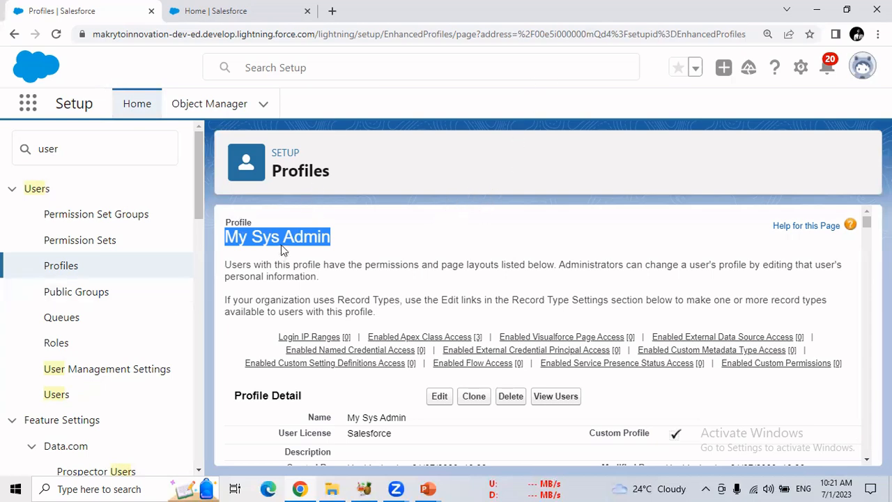
drag(225, 237, 330, 238)
Open the list of all users and compare the signed-in account's name with its highlighted entry in the list
click(61, 397)
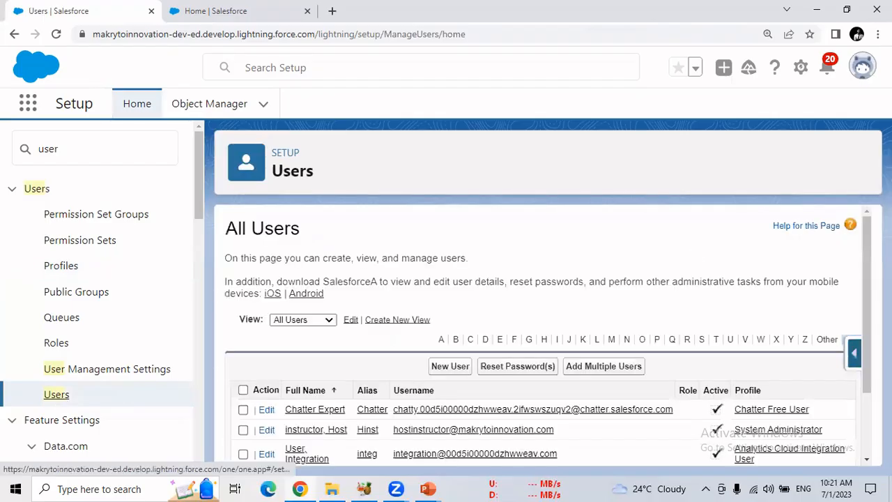
drag(863, 257, 867, 333)
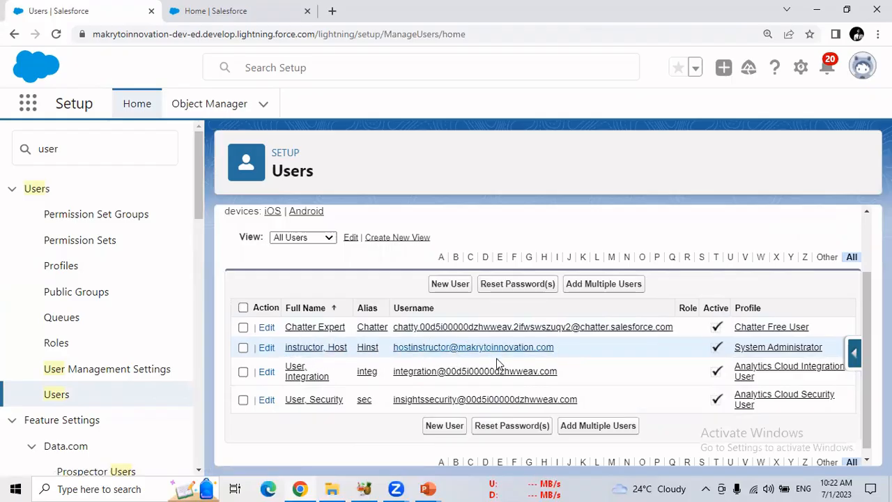
click(862, 69)
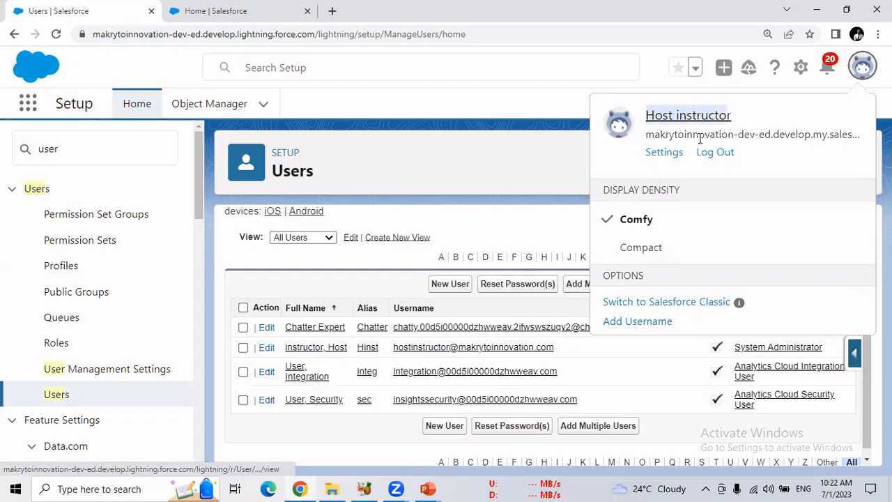
drag(281, 356, 351, 352)
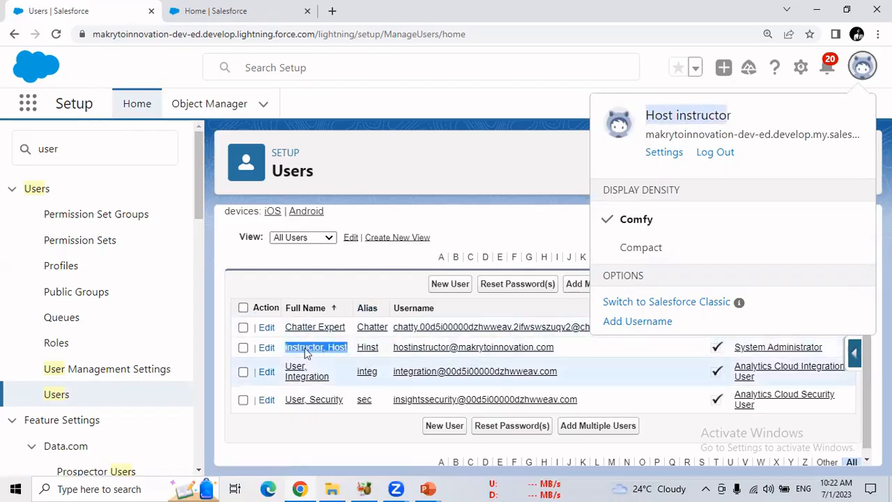
click(862, 67)
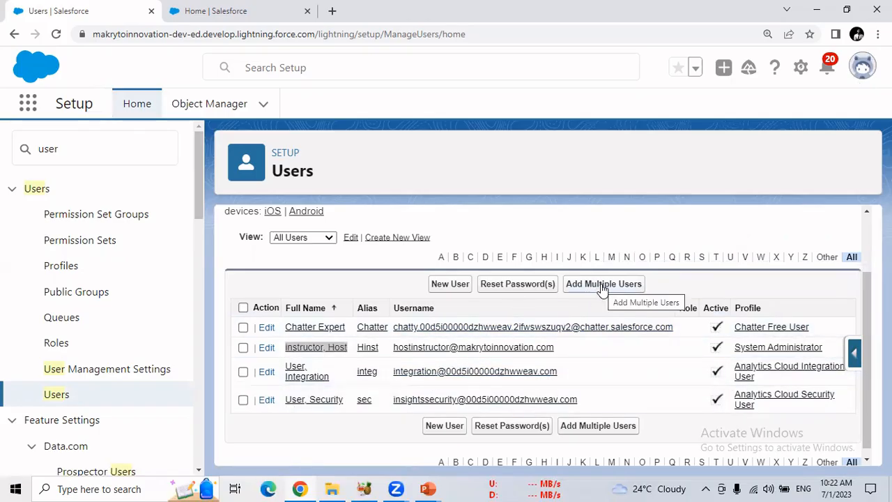
Start a new user record and enter the user's first name
click(452, 286)
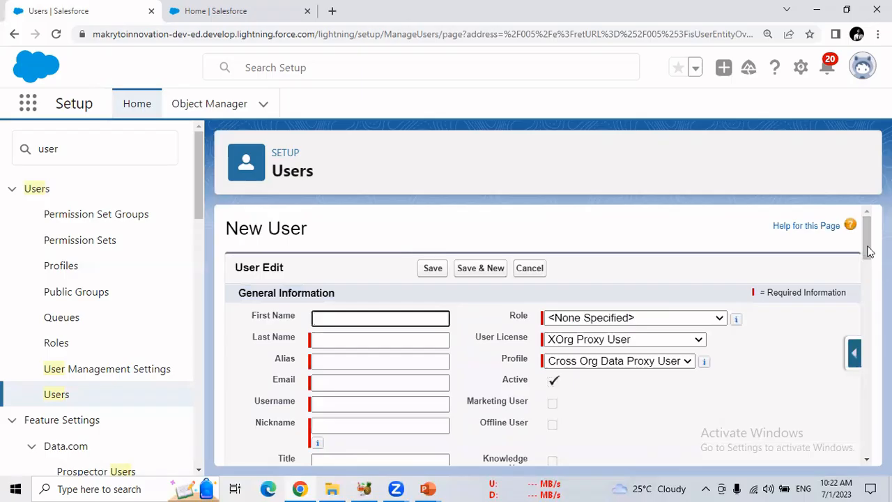
scroll(738, 353, down, 1)
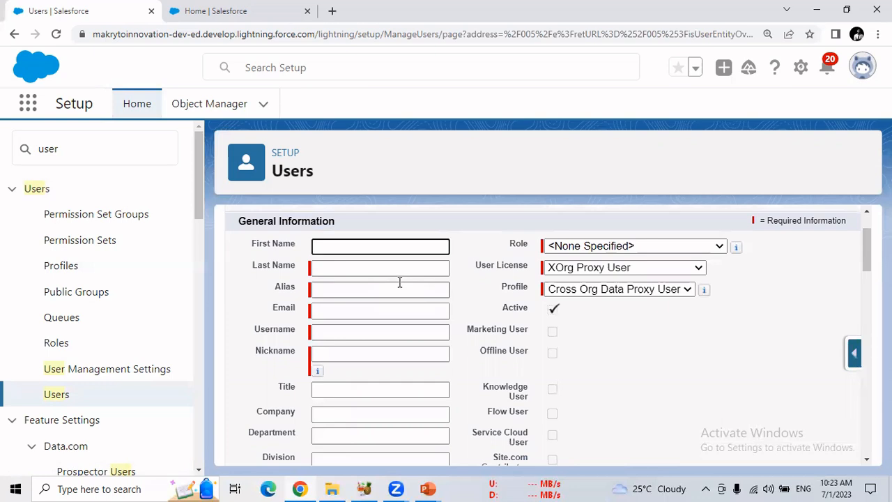
text(Hst)
text(ost)
key(Tab)
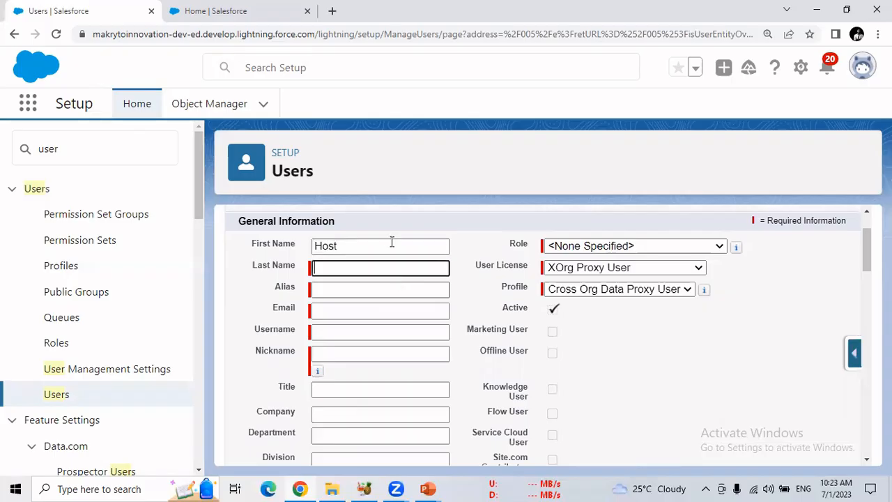
drag(338, 244, 287, 247)
text(Se)
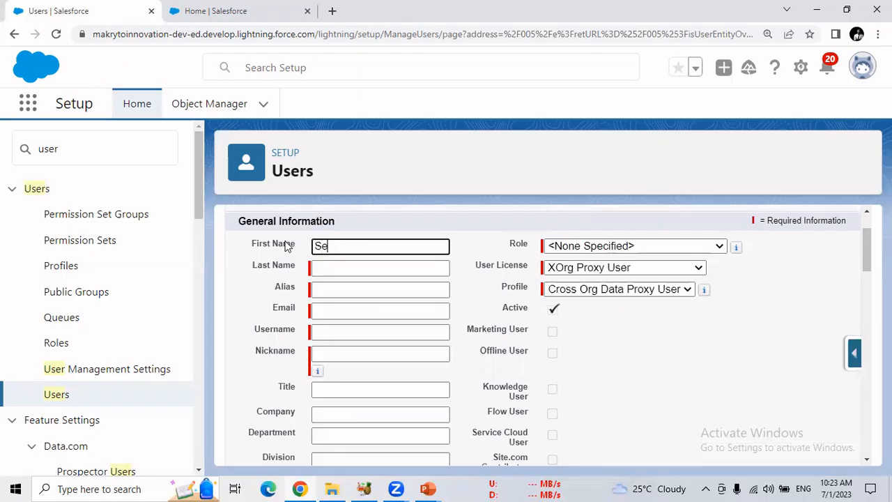
text(cond)
Enter the new user's last name and set the alias to shost
click(322, 271)
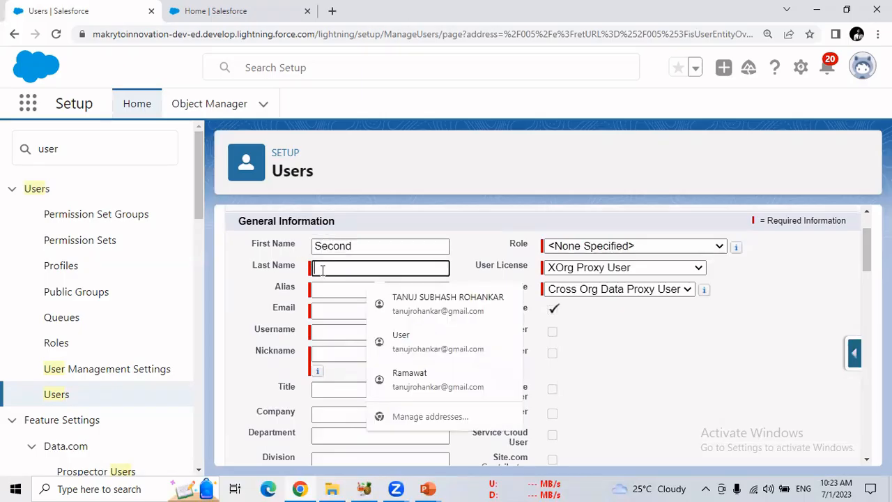
text(hp)
text(stI)
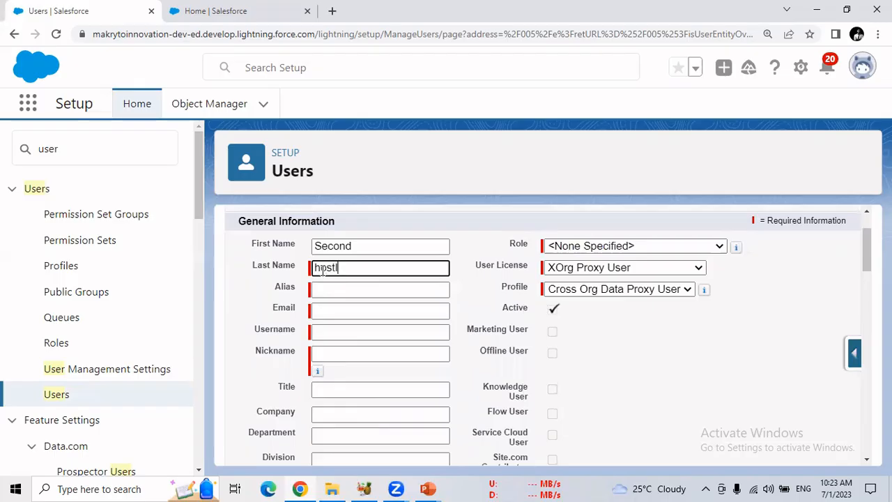
text(nstructor)
click(329, 290)
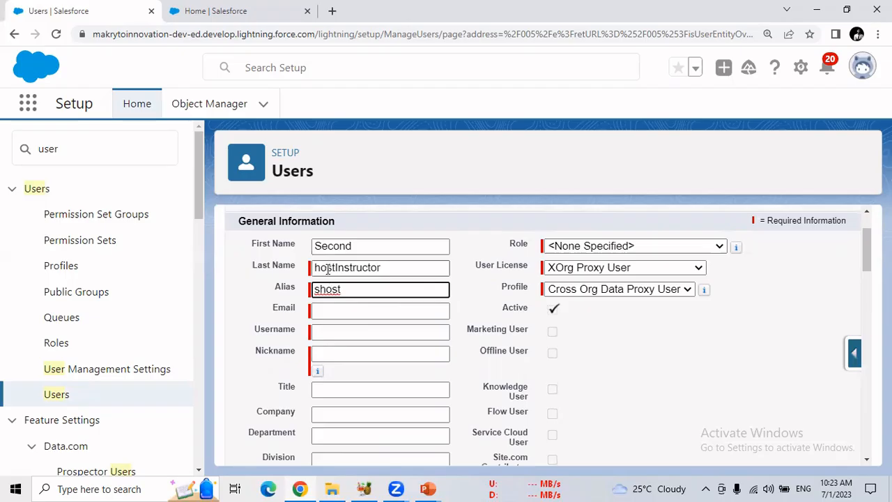
Enter the new user's e-mail address in the general information
click(340, 306)
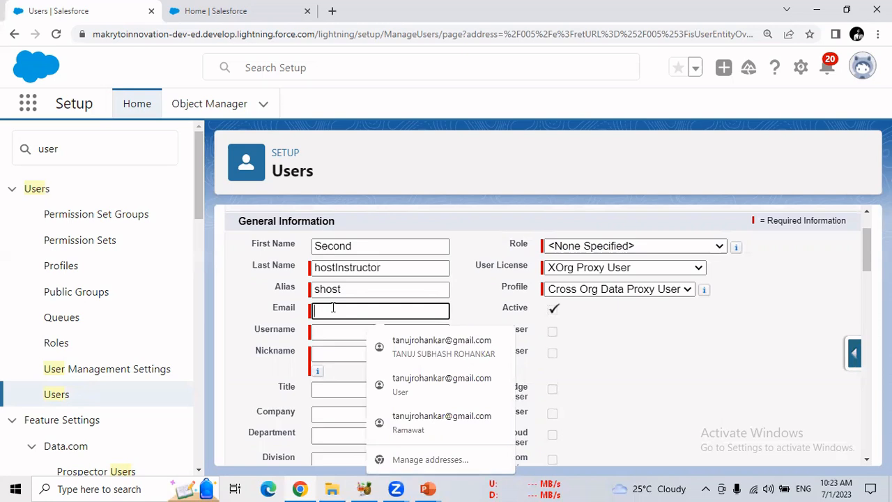
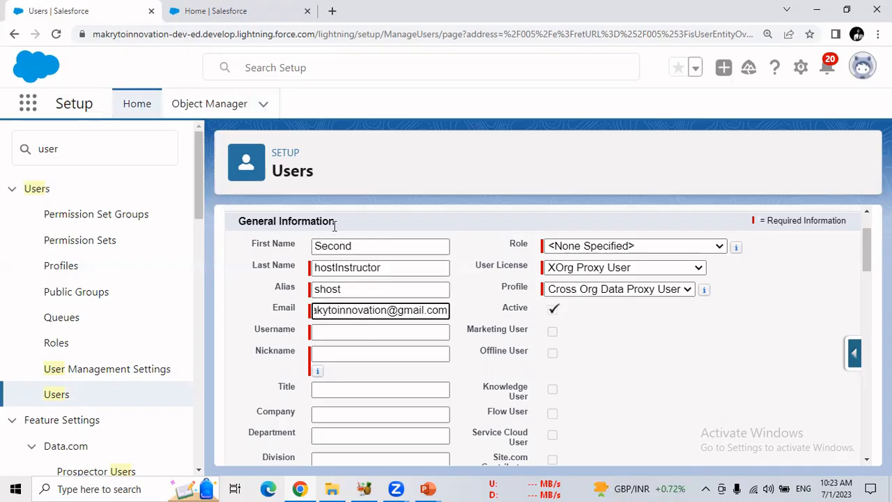
Open the Profiles setup page in a separate browser tab and switch to it
right_click(70, 272)
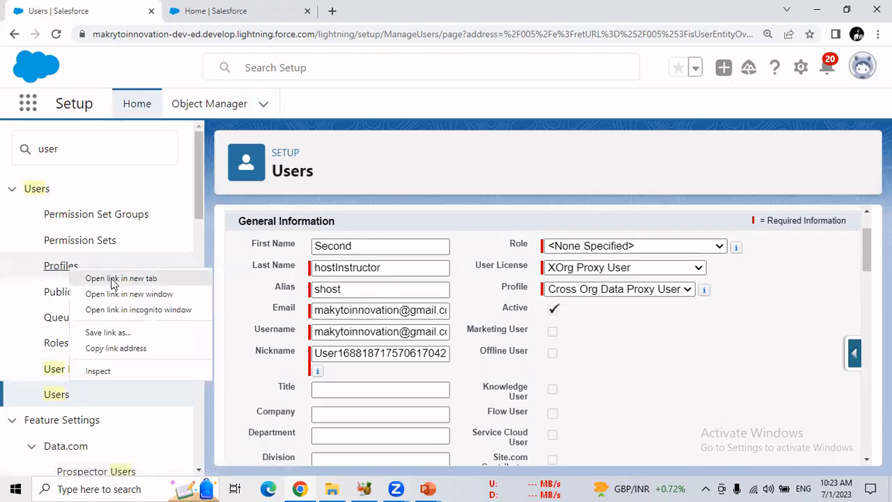
click(104, 277)
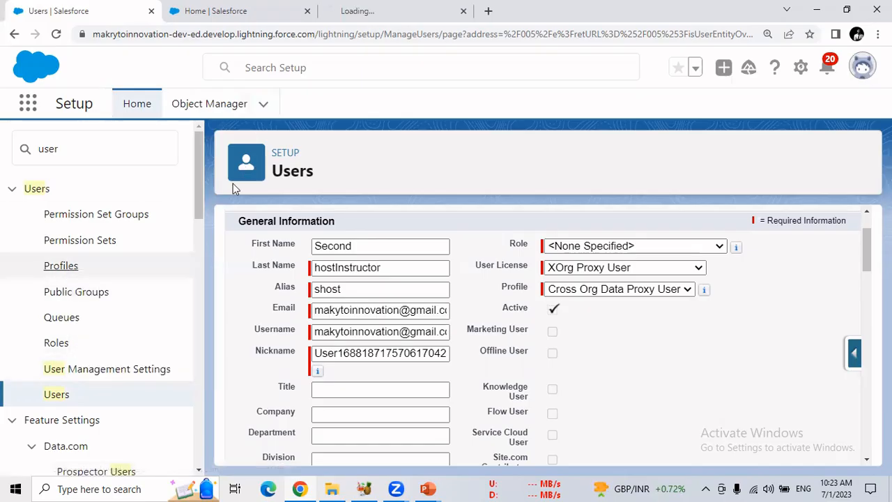
click(363, 21)
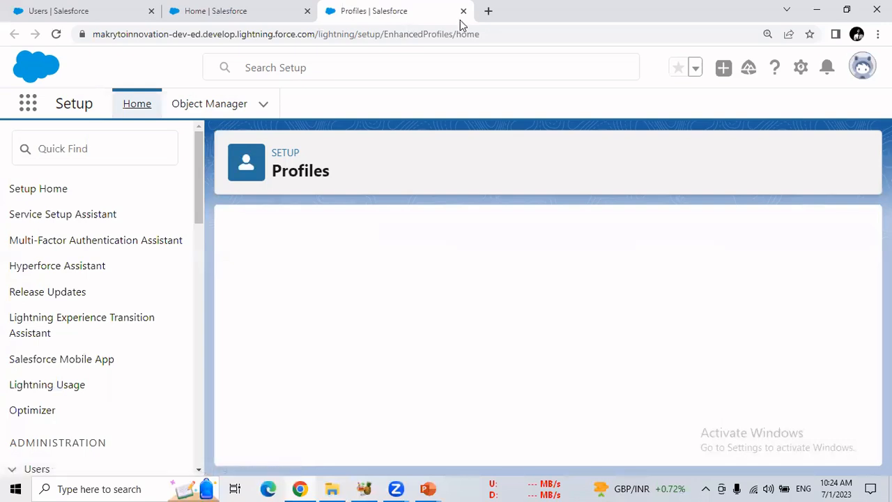
Find the existing System Administrator user in the Users list, open that record and copy its e-mail address
click(107, 148)
text(user)
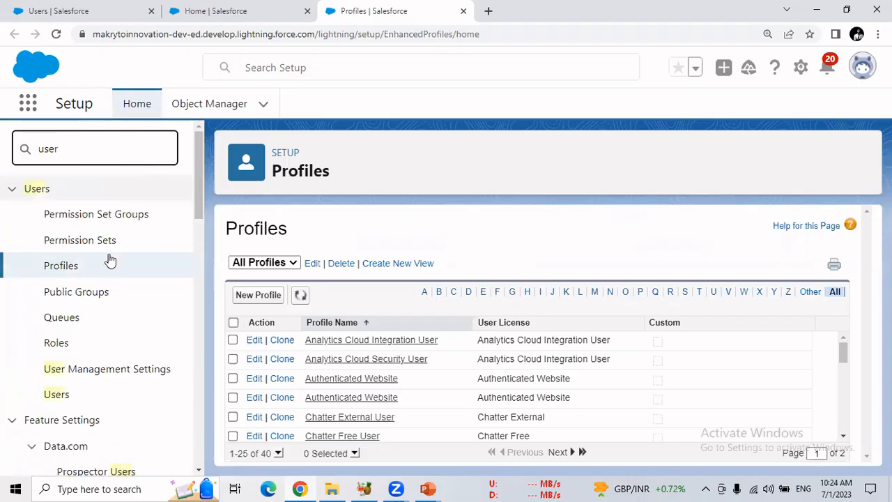
click(64, 395)
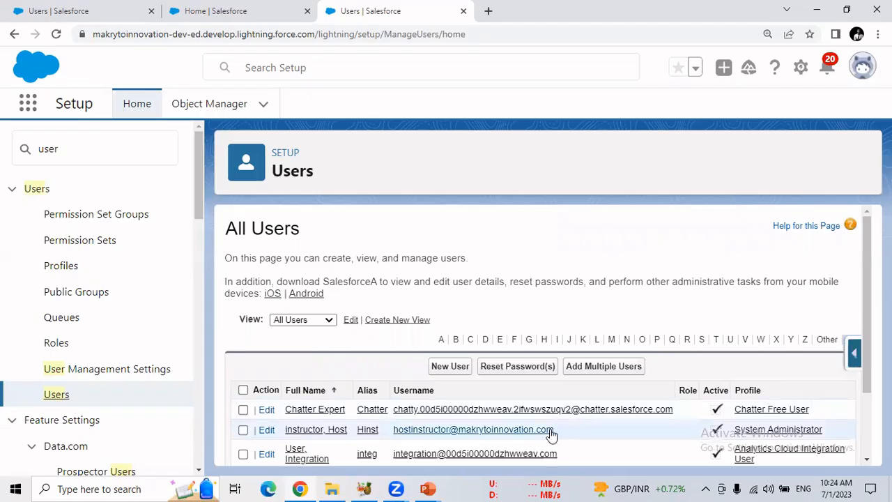
drag(558, 430, 392, 432)
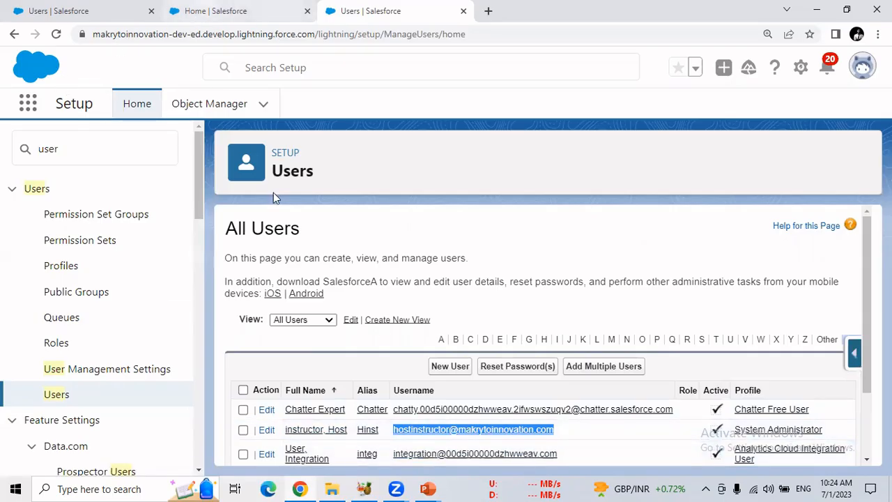
click(303, 431)
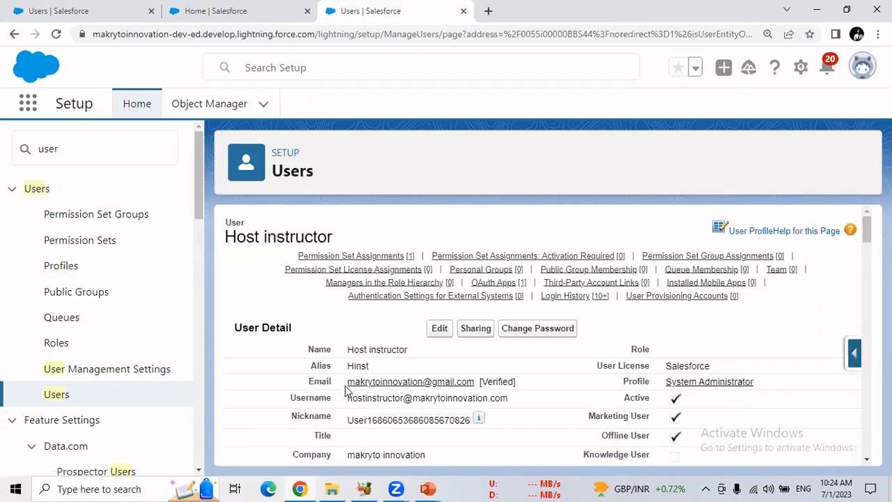
drag(347, 382, 475, 385)
key(ctrl+c)
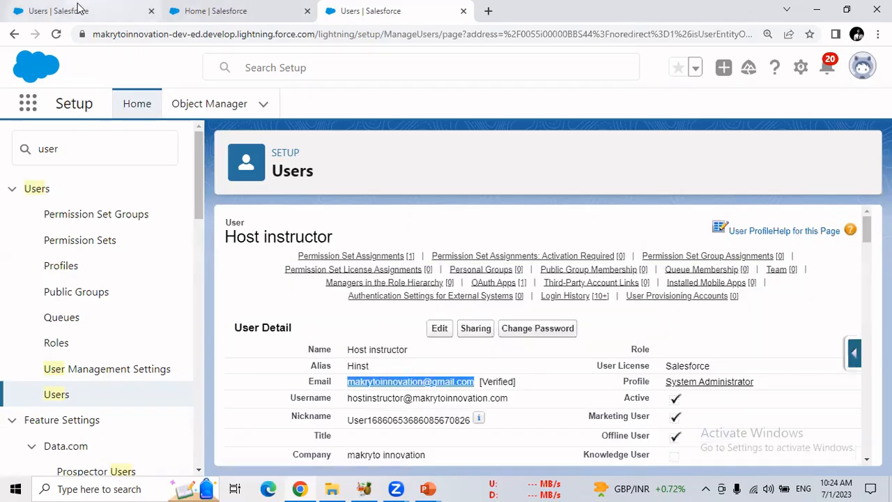
Return to the new user form and replace the username with the copied e-mail address
click(56, 10)
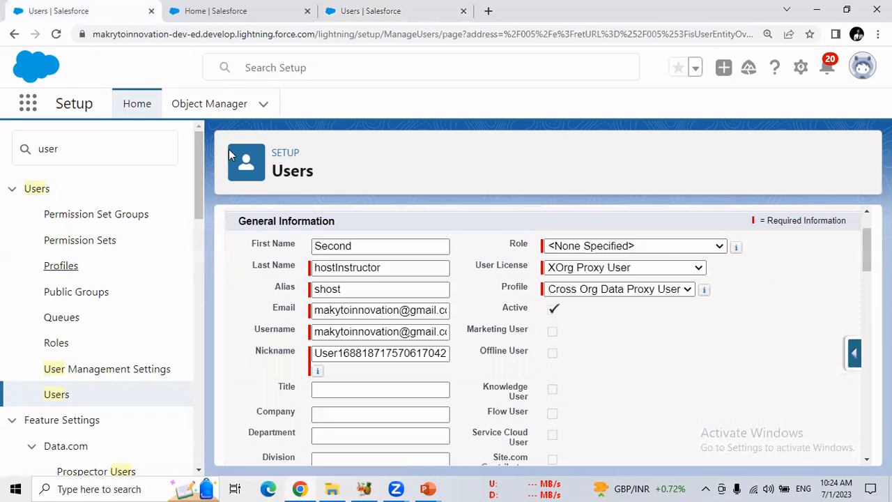
double_click(354, 332)
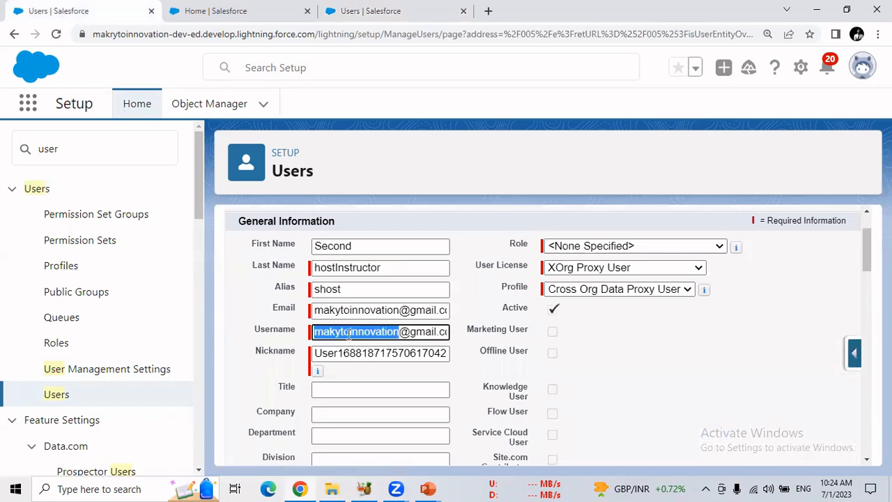
click(315, 335)
drag(314, 335, 451, 332)
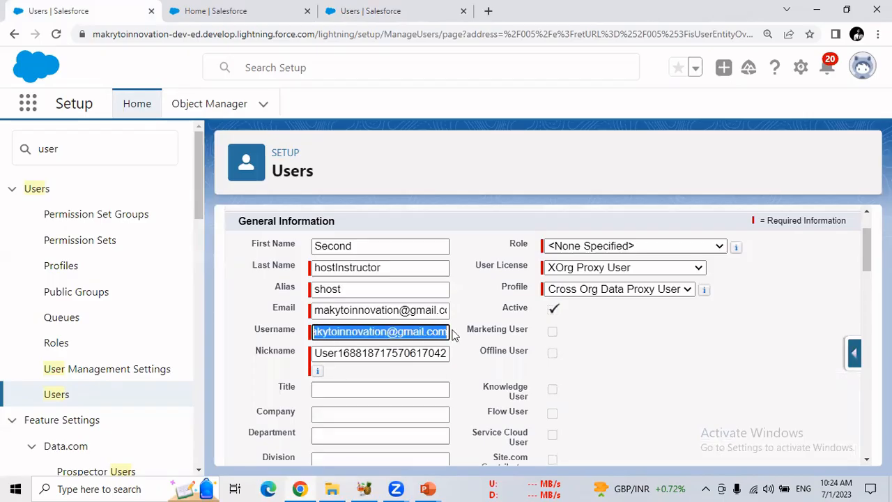
key(ctrl+v)
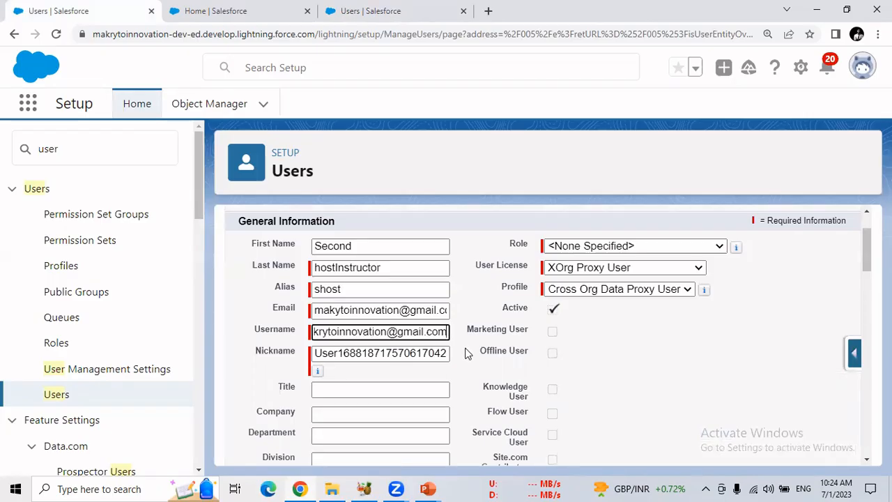
click(467, 360)
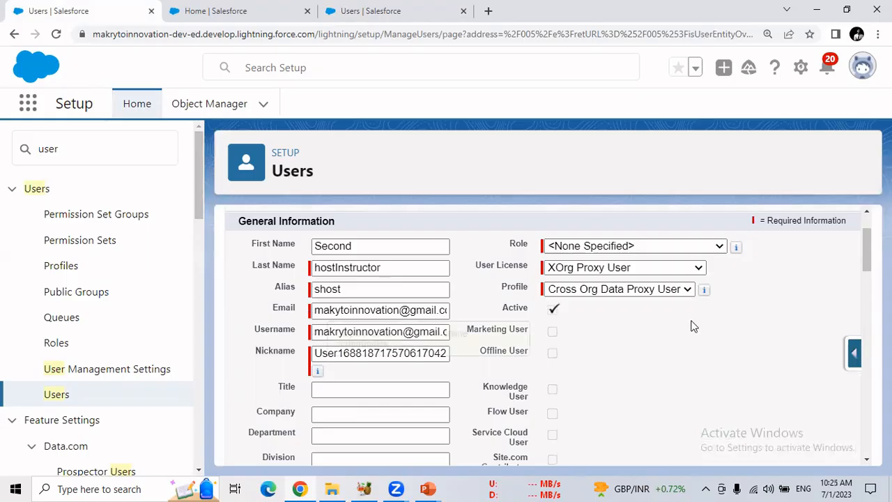
Set the new user's license to Salesforce and the profile to My Sys Admin
drag(866, 256, 857, 434)
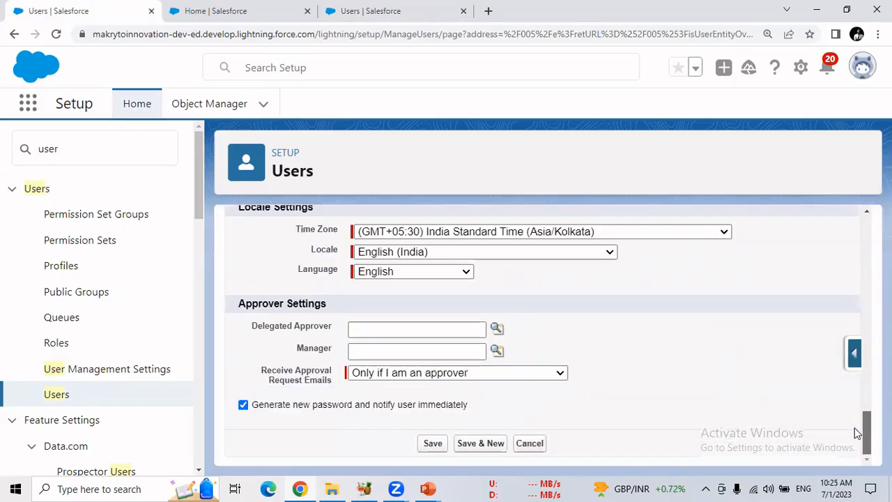
drag(857, 433, 855, 216)
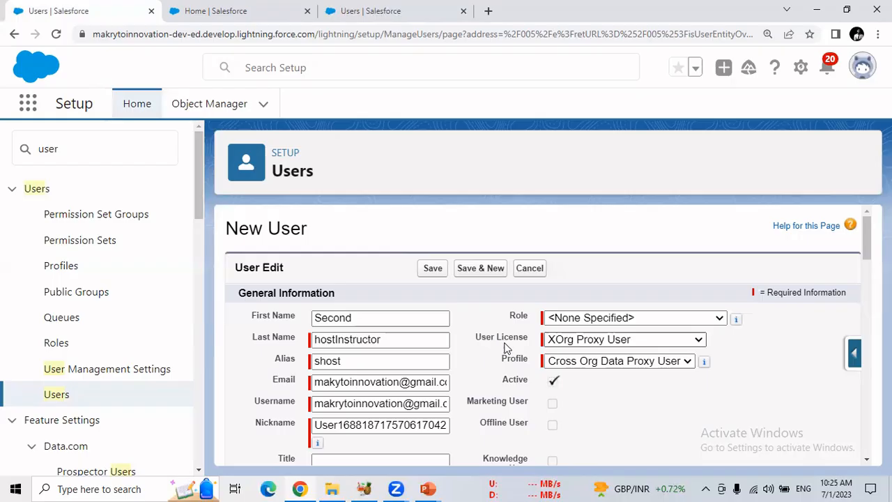
click(604, 340)
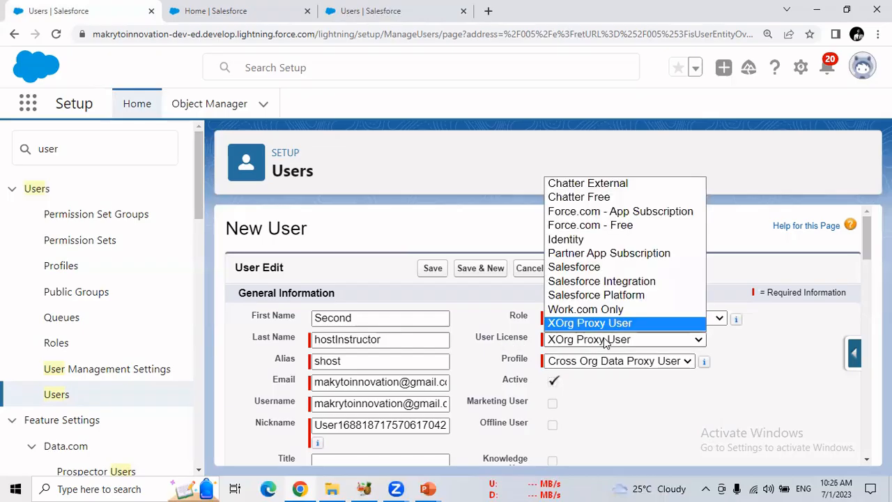
click(590, 268)
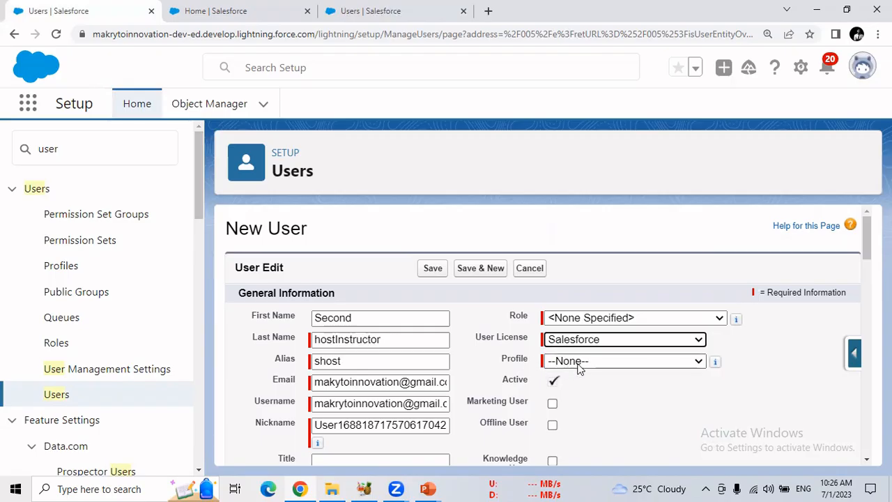
click(600, 363)
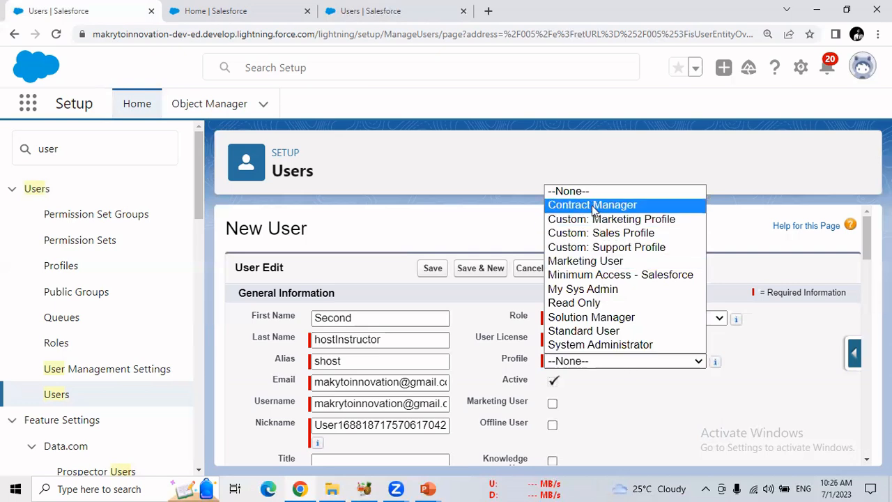
click(602, 296)
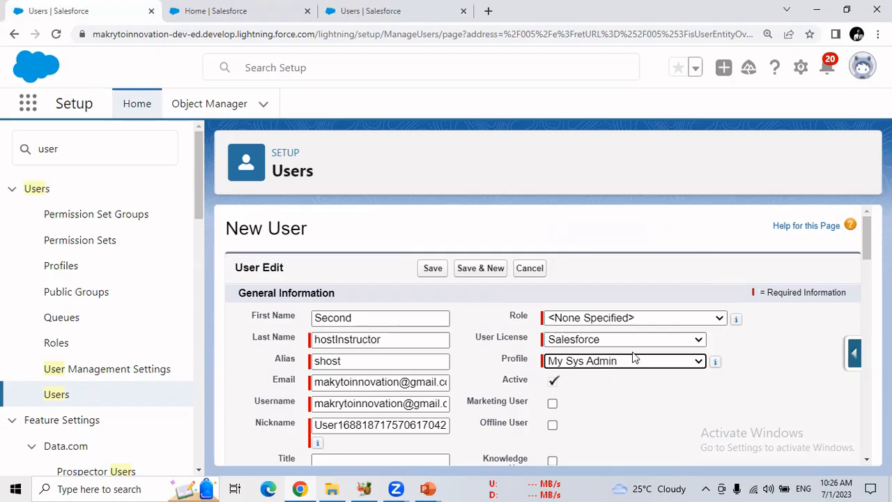
Review the rest of the new user form and clear the username
scroll(866, 249, down, 2)
scroll(866, 258, down, 15)
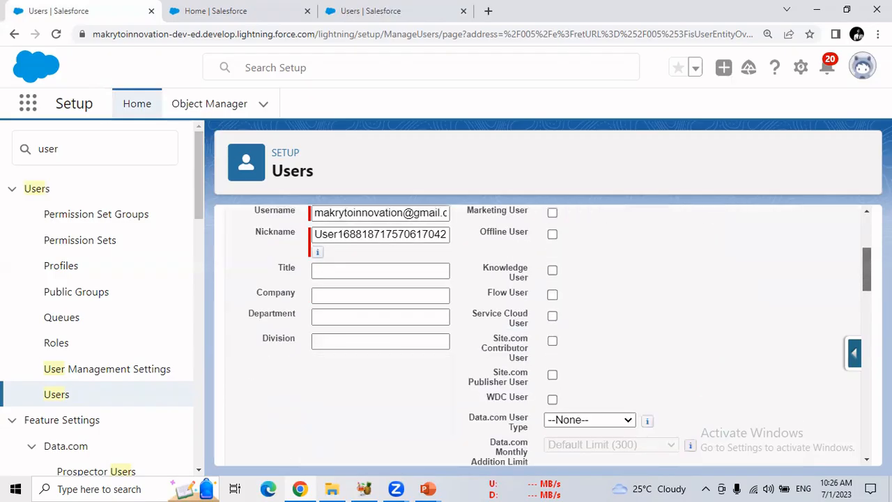
scroll(864, 404, down, 3)
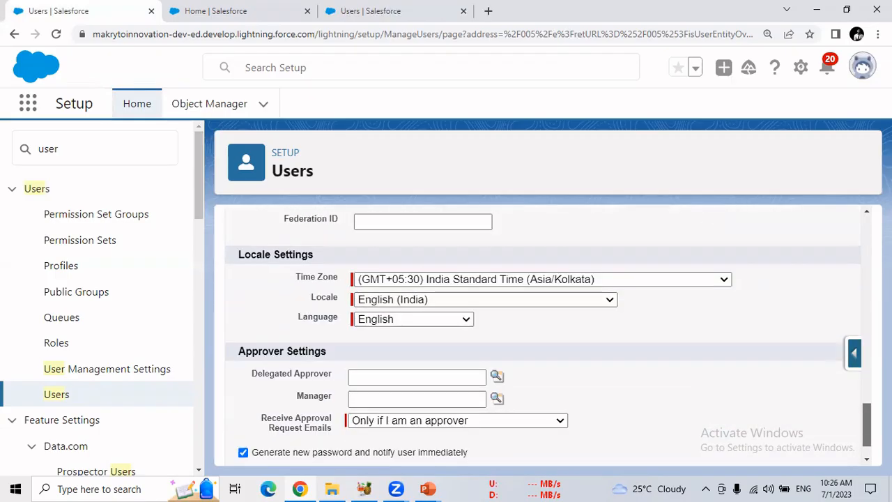
drag(864, 407, 856, 188)
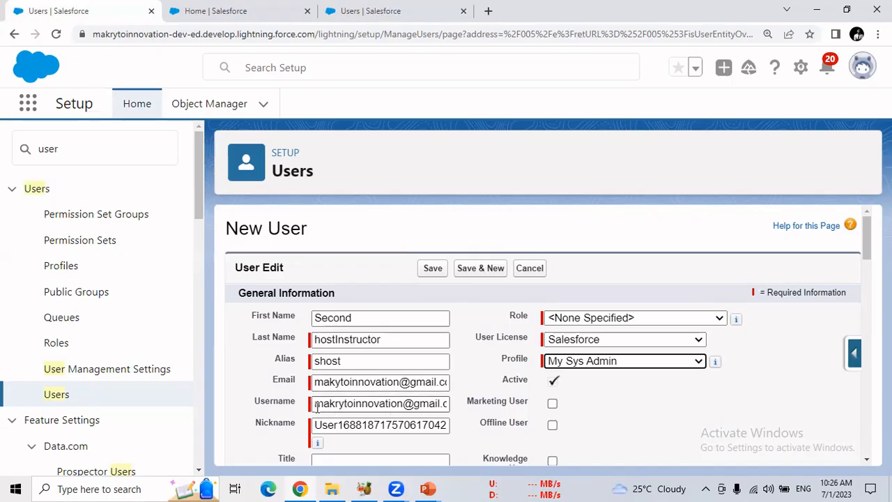
drag(315, 404, 367, 404)
drag(473, 411, 481, 408)
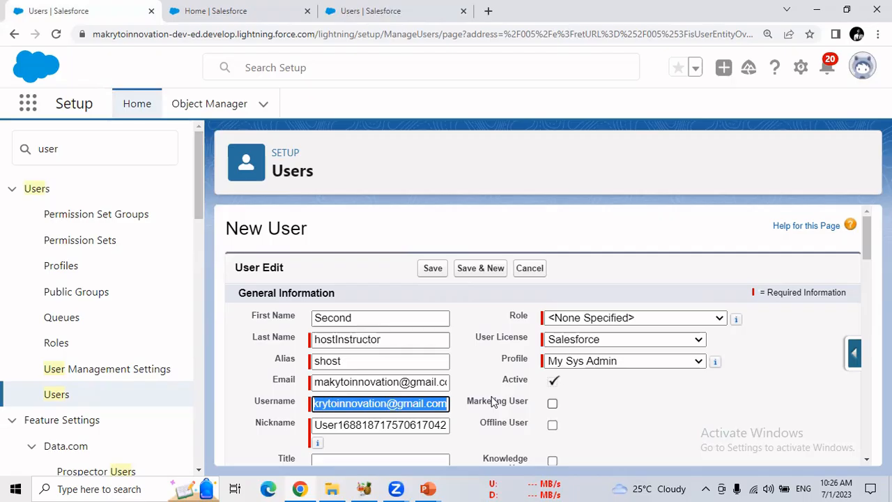
key(BackSpace)
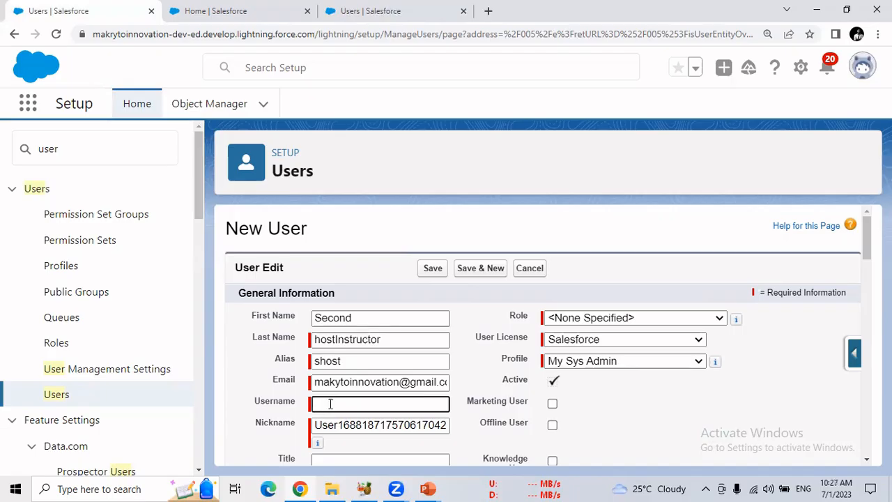
Enter a unique username in e-mail format on the company domain for the new user
click(859, 73)
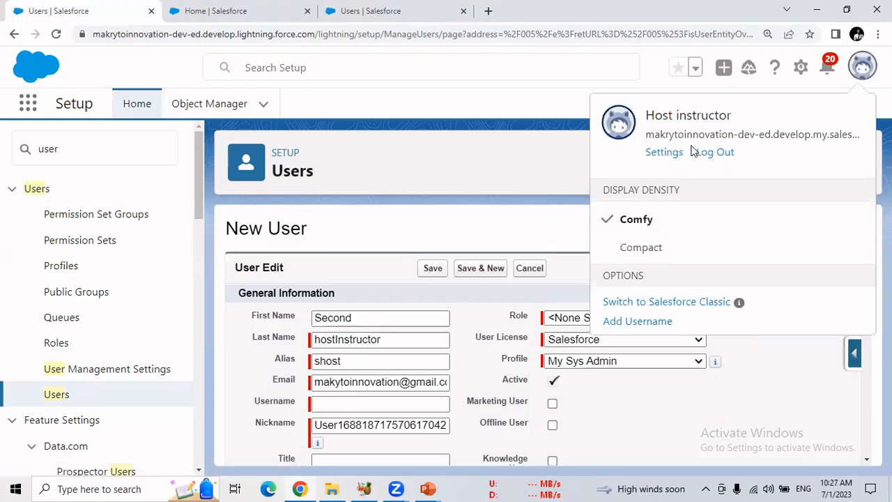
click(860, 72)
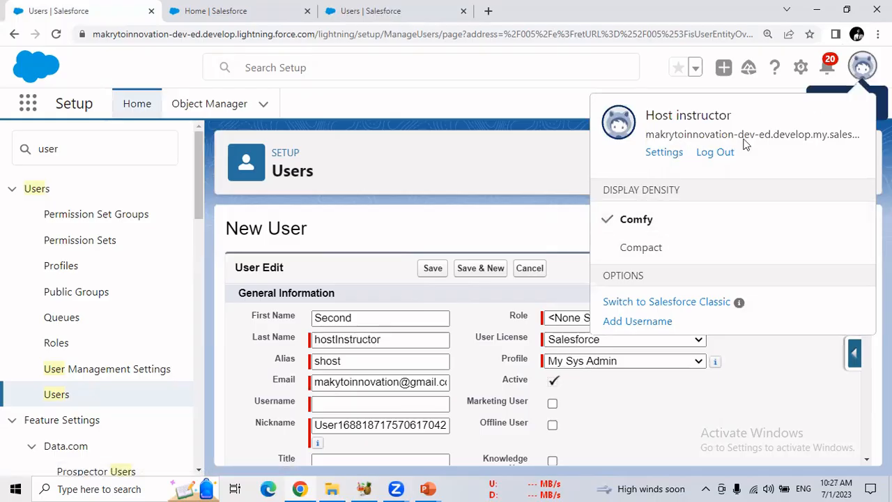
click(372, 405)
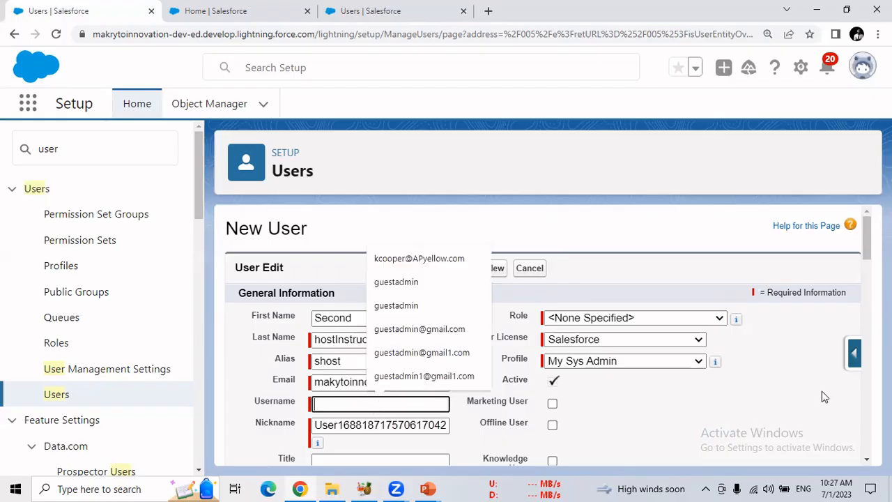
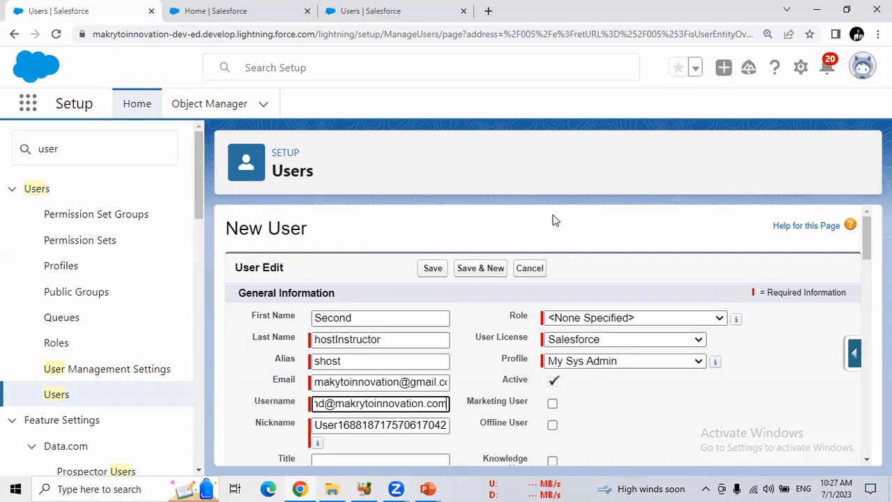
Save the new user record and look over its user detail page
click(606, 140)
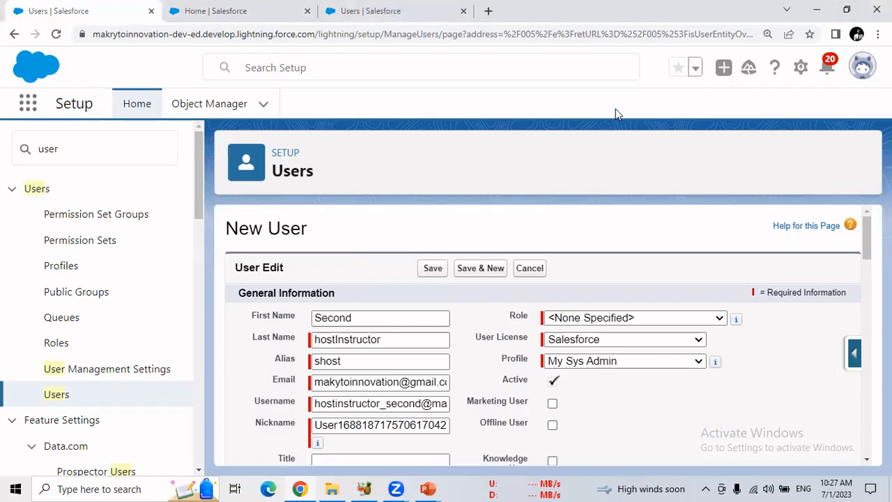
click(432, 270)
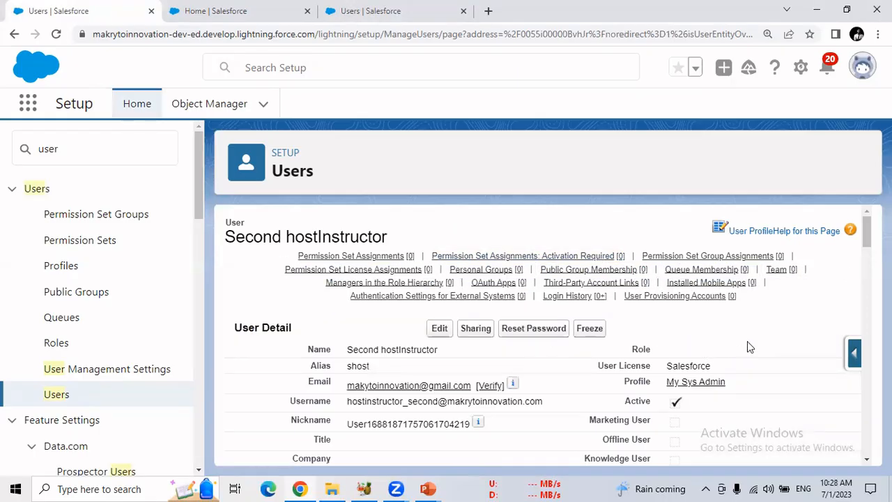
drag(866, 243, 867, 218)
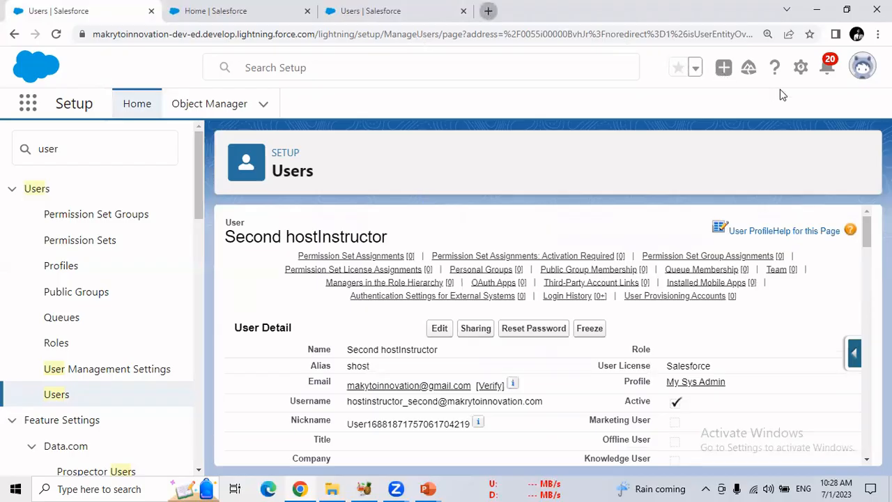
Open Google in a separate browser tab and switch to the Makryto Innovation account
key(ctrl+t)
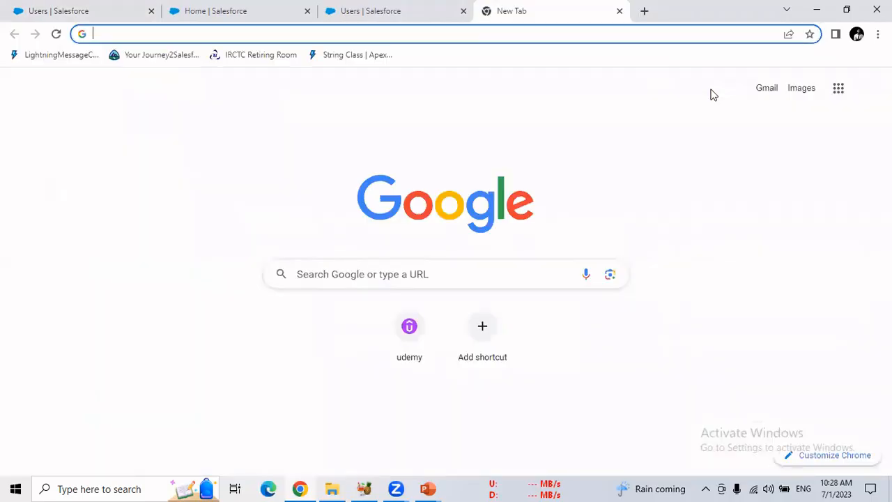
click(868, 91)
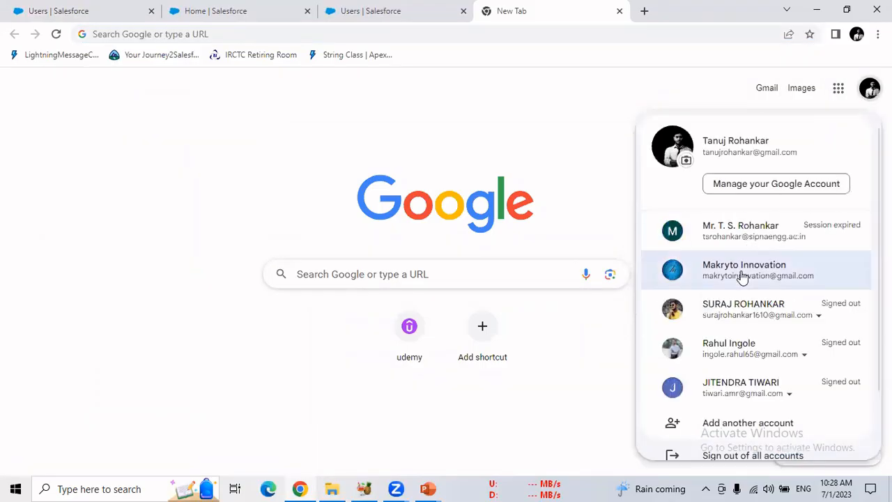
click(740, 274)
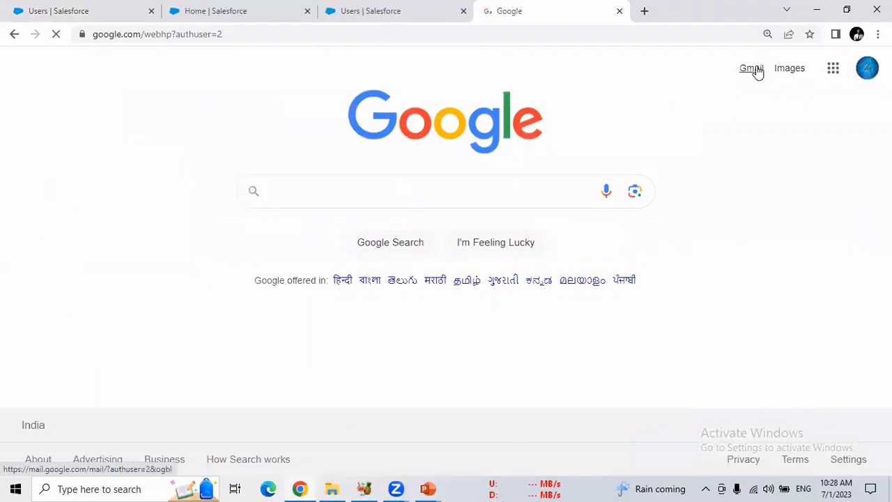
Open the Gmail inbox to look for the Salesforce activation e-mail, and review the new user's detail page in Salesforce
click(752, 70)
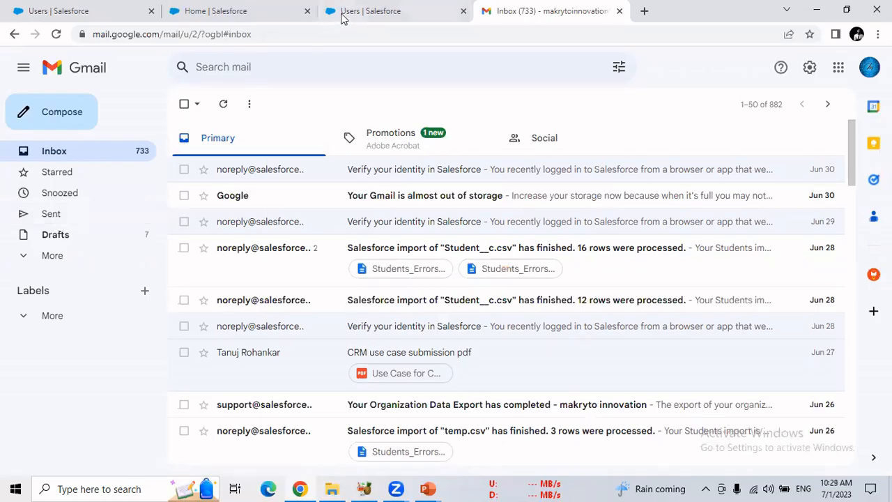
click(94, 12)
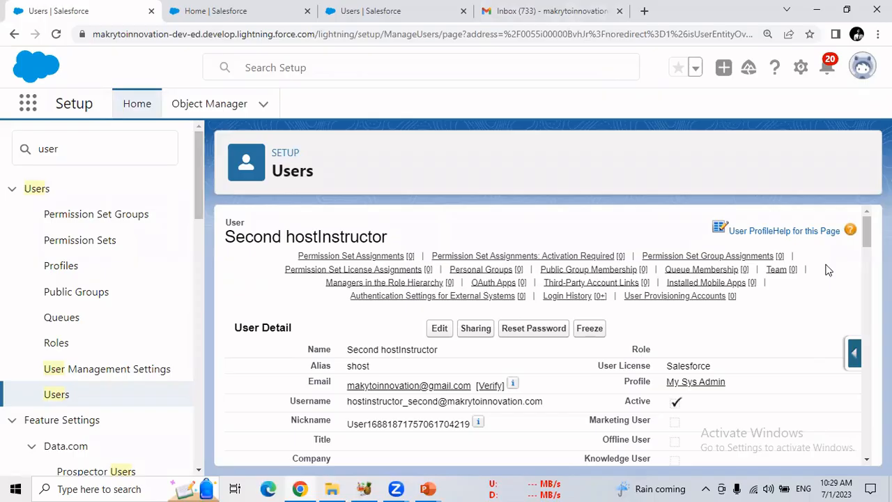
mouse_move(867, 235)
mouse_down()
mouse_move(868, 258)
mouse_move(867, 237)
mouse_up()
click(557, 8)
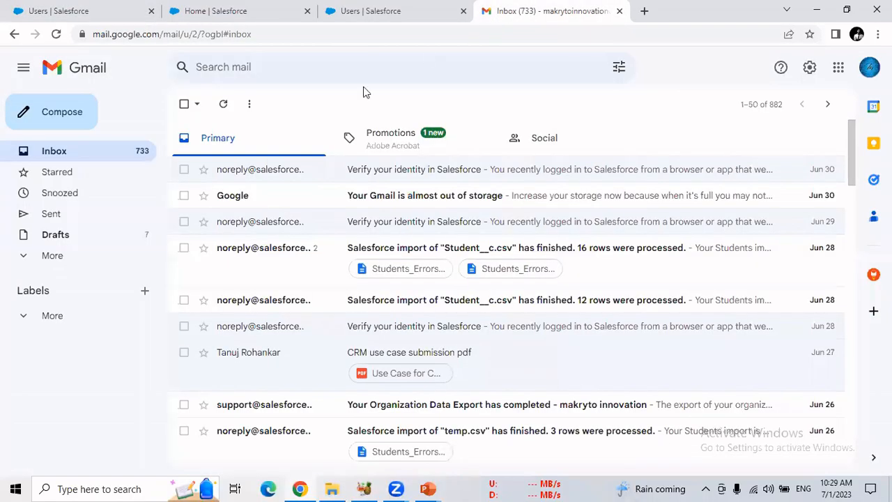
click(67, 157)
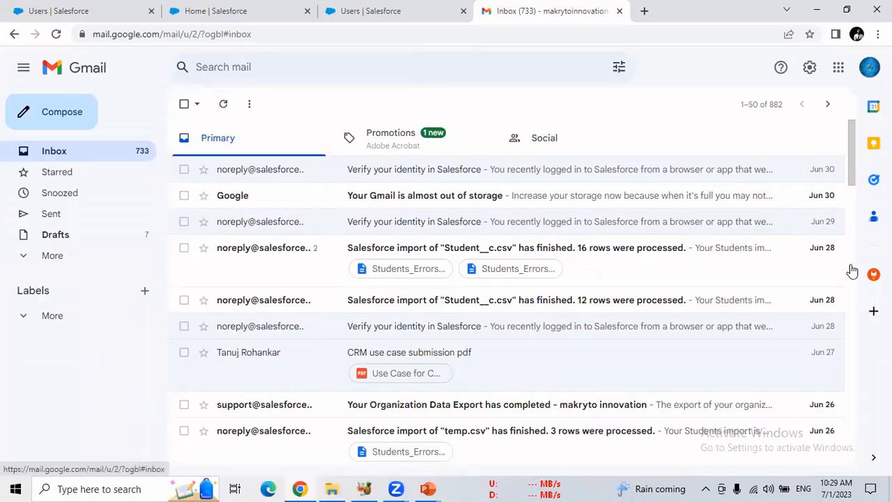
mouse_move(851, 174)
mouse_down()
mouse_move(867, 304)
mouse_move(840, 163)
mouse_up()
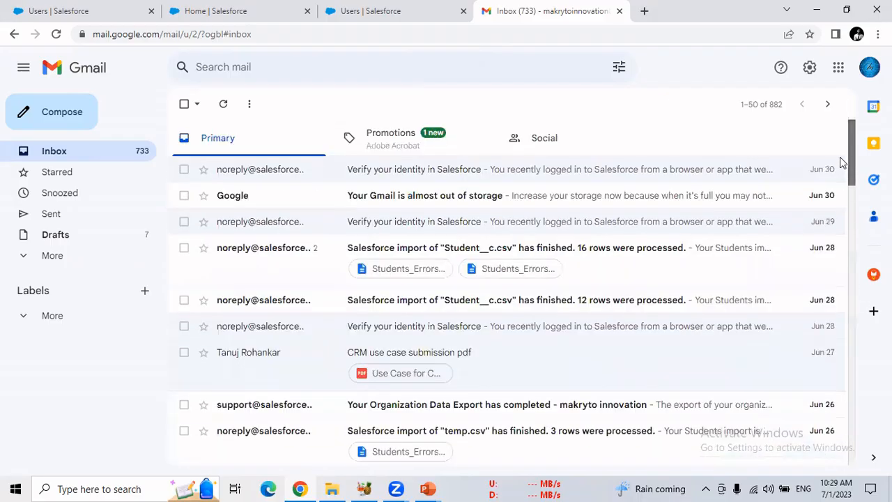
Check the Sent and All Mail folders for the activation e-mail, then return to the inbox and reload it
click(48, 220)
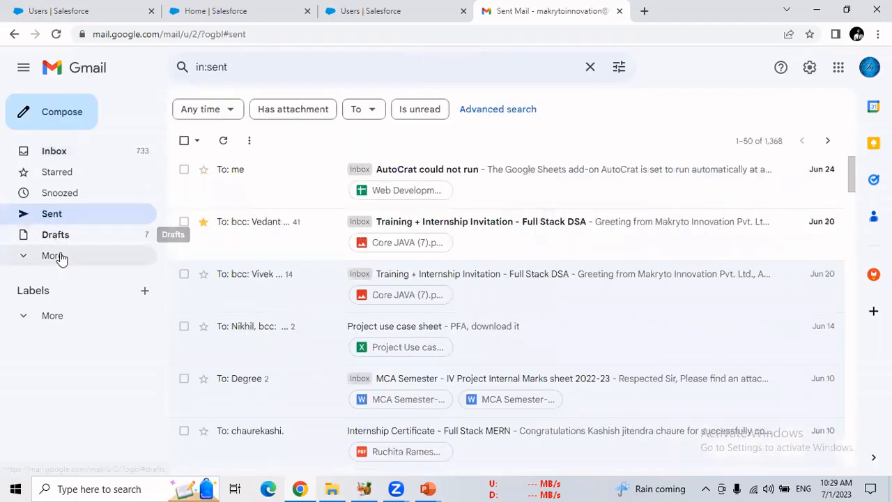
click(59, 255)
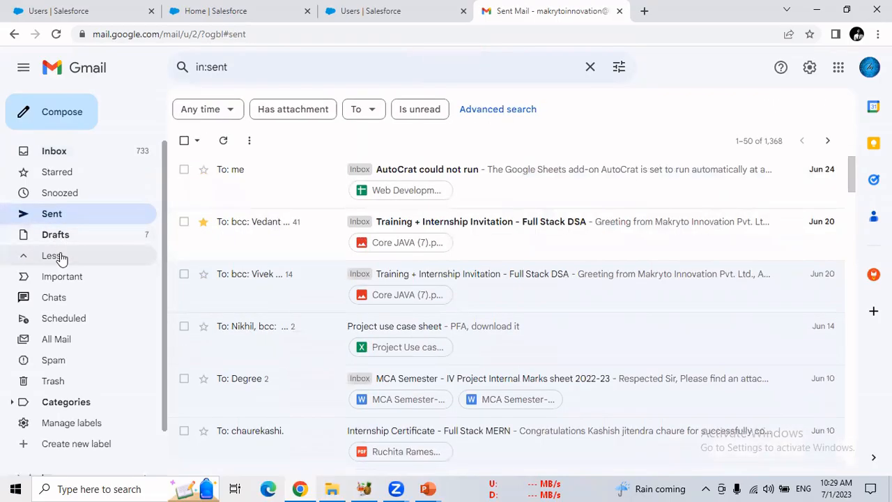
click(70, 340)
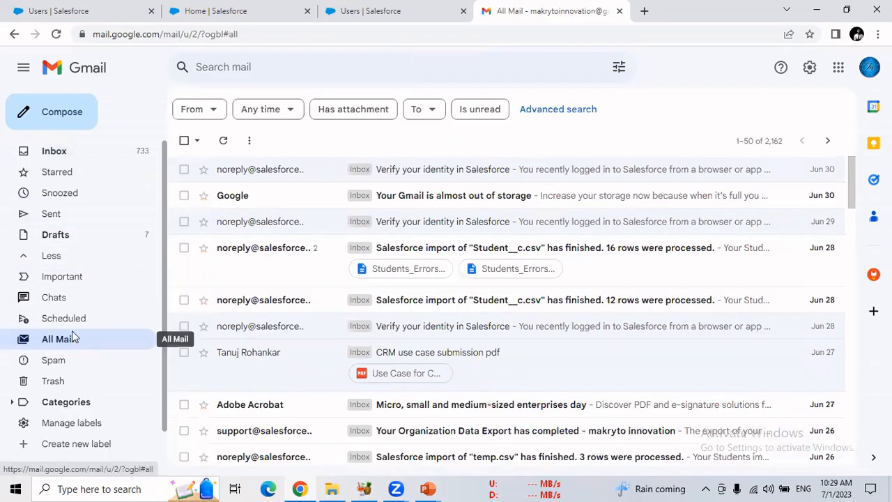
click(54, 152)
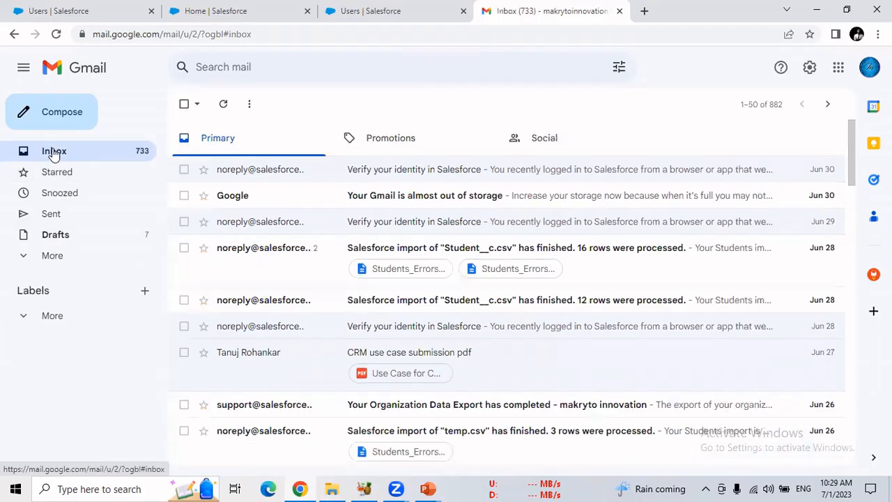
click(56, 34)
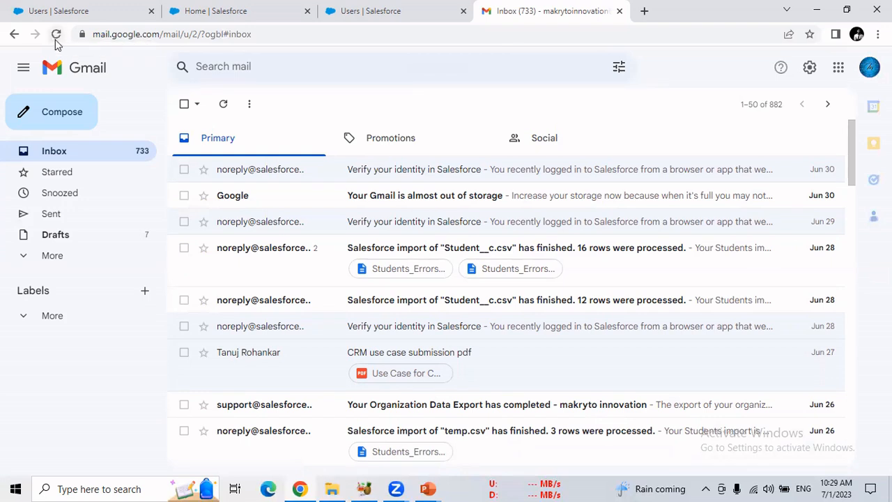
click(56, 35)
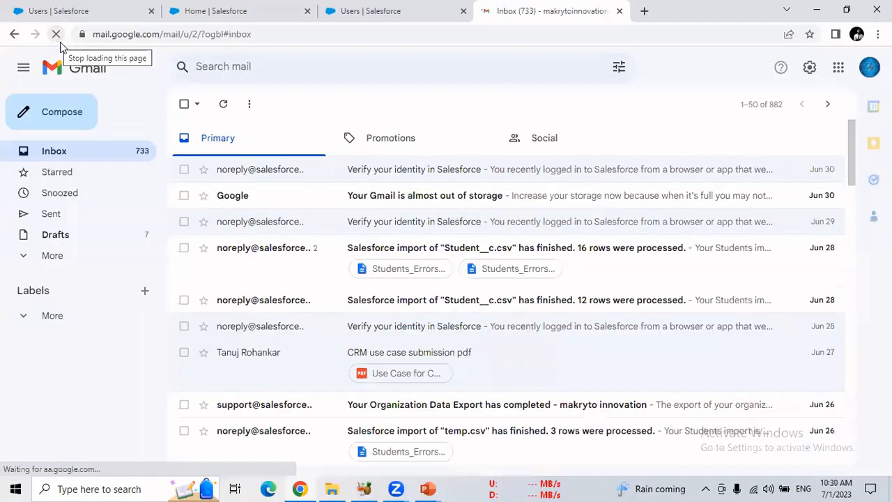
Switch to Salesforce Setup and start a new profile cloned from the existing System Administrator profile
click(117, 16)
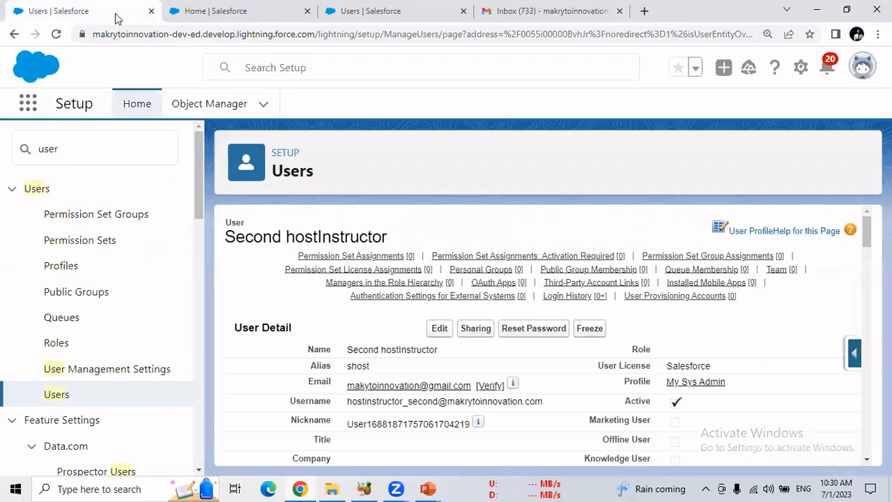
click(62, 272)
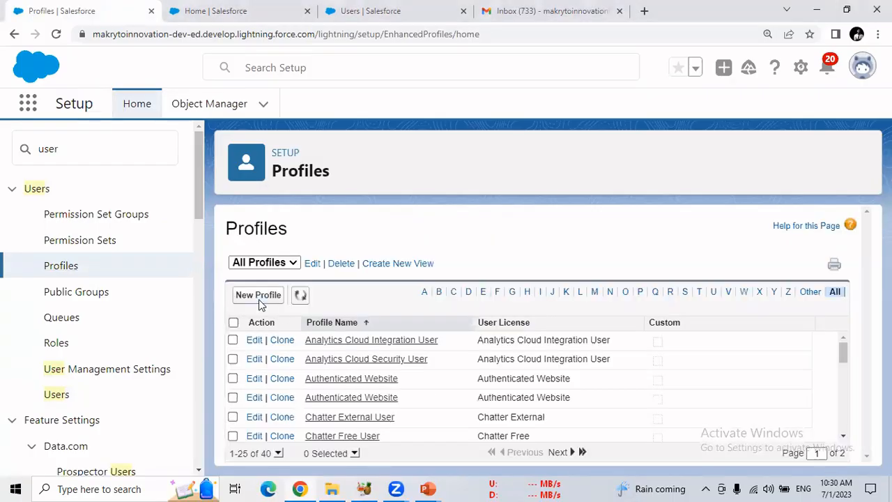
click(258, 296)
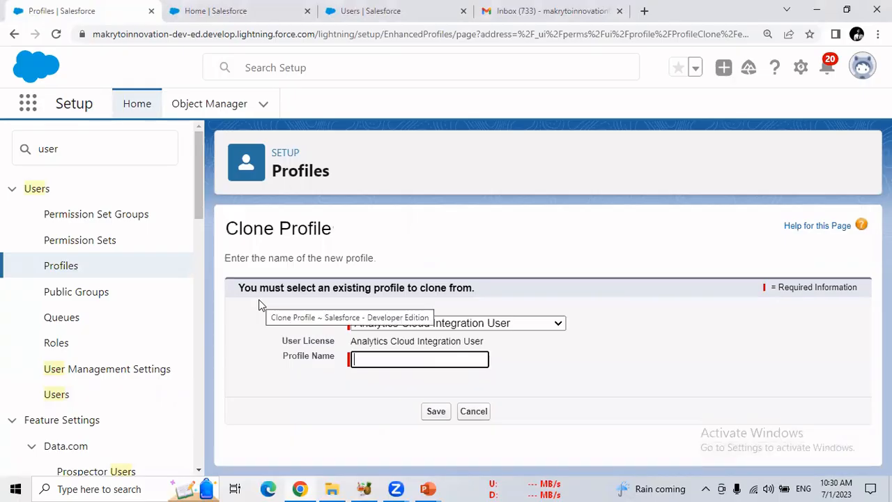
click(423, 327)
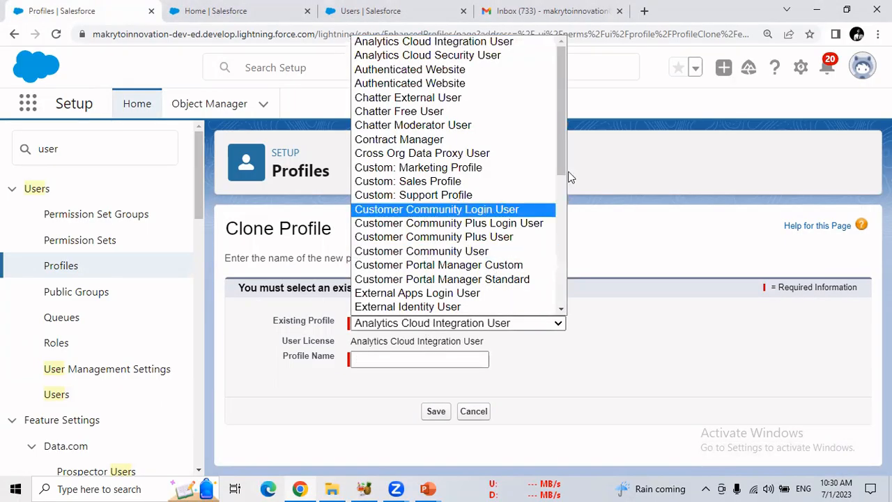
scroll(563, 176, down, 1)
drag(563, 176, 562, 289)
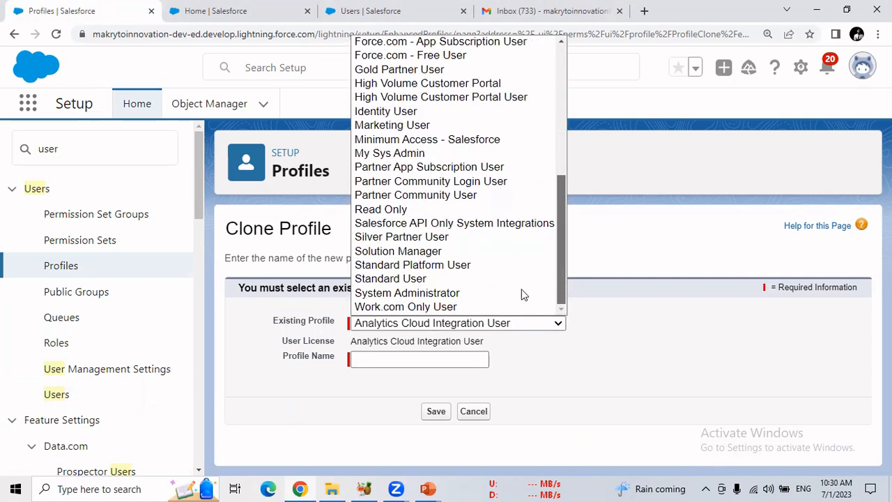
click(476, 299)
Name the cloned profile My Sys Admin Second, save it and look over its detail page
click(417, 359)
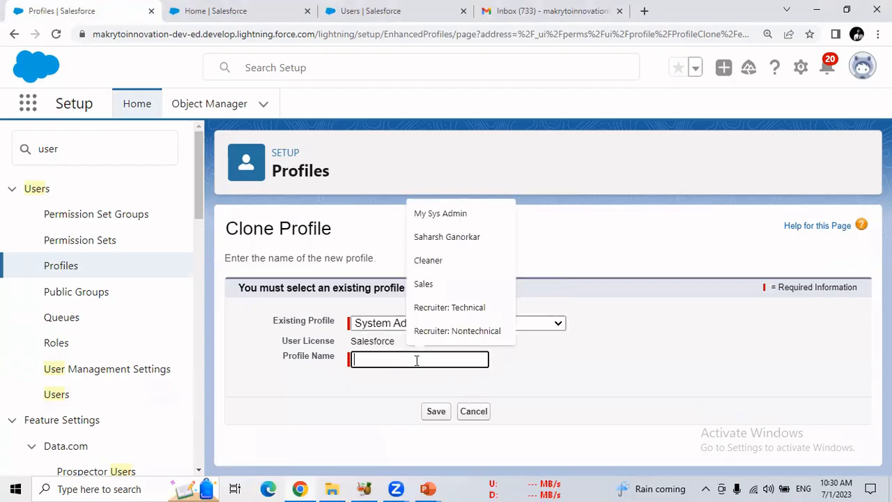
click(441, 216)
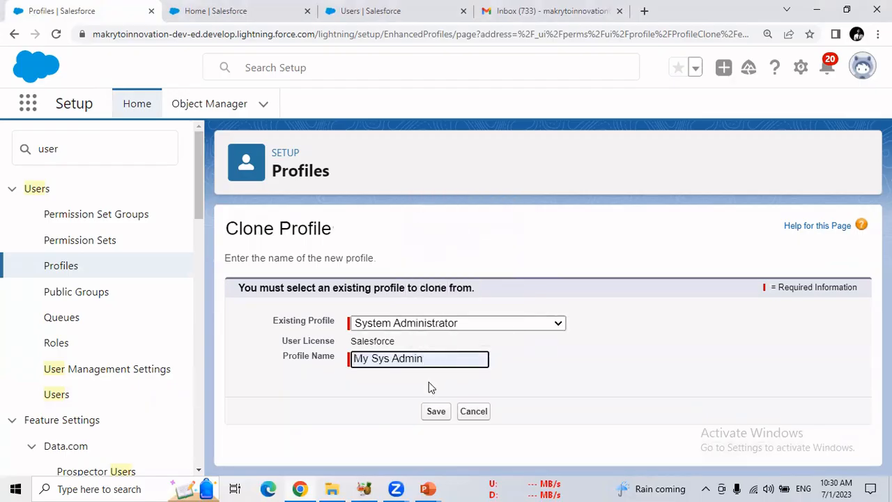
text(Sec)
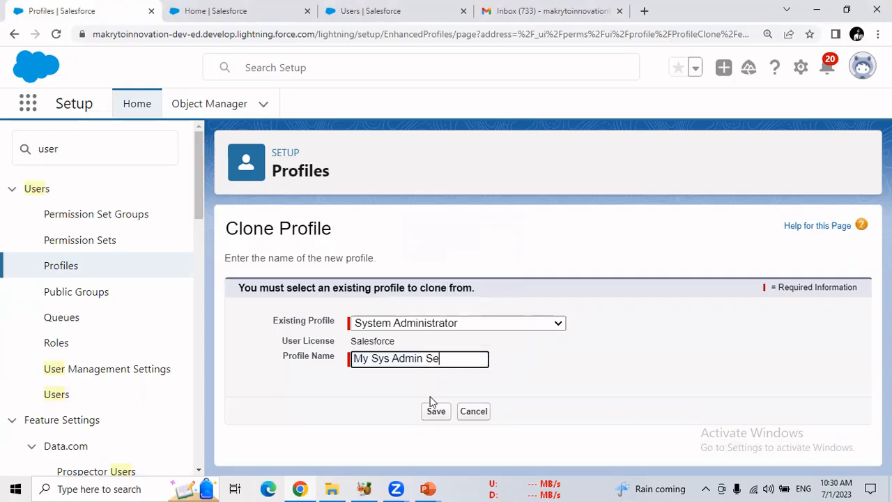
text(ond)
click(430, 431)
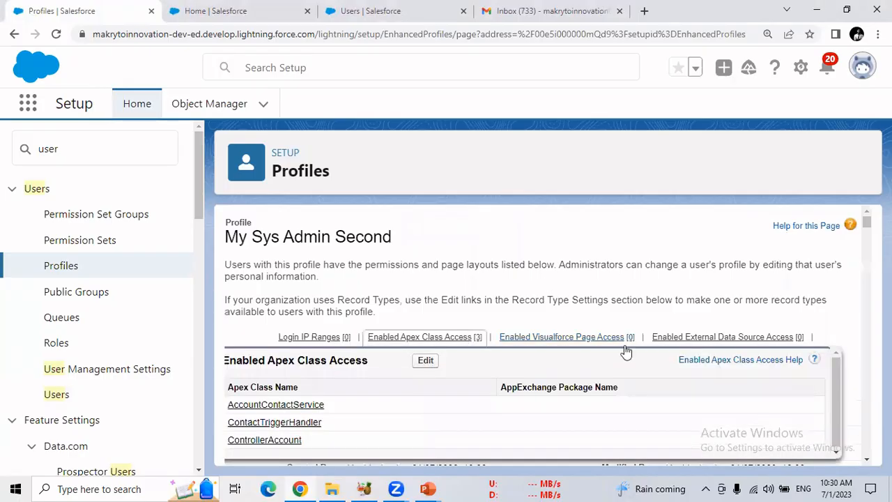
mouse_move(866, 221)
mouse_down()
mouse_move(866, 258)
mouse_move(861, 223)
mouse_up()
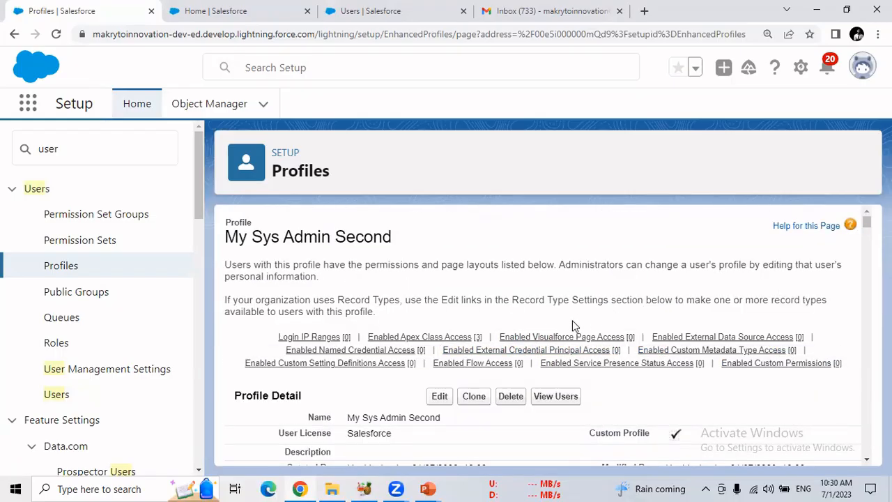
Start a new user record from the All Users list
click(65, 402)
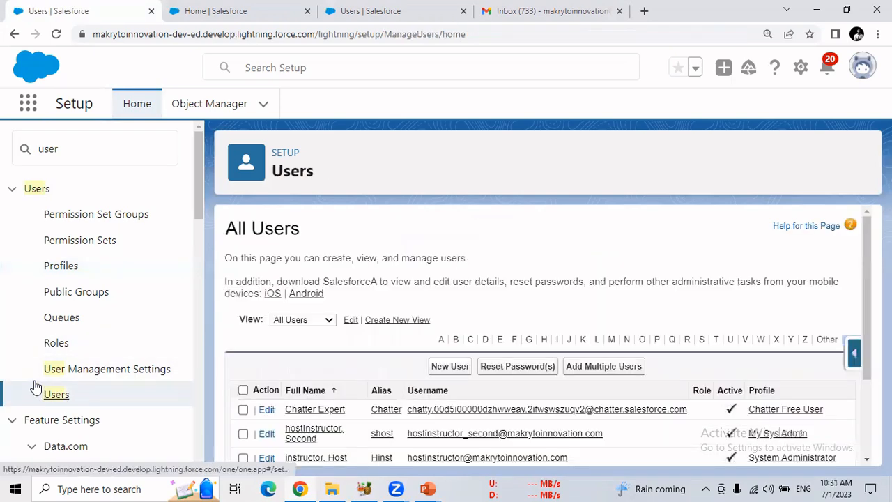
click(449, 367)
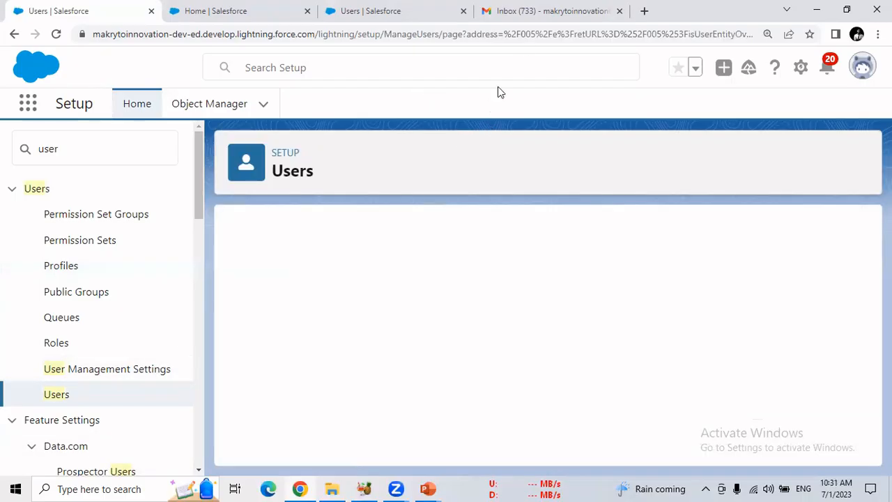
Switch to Gmail, reload the inbox and check the Spam folder for the activation e-mail
click(532, 13)
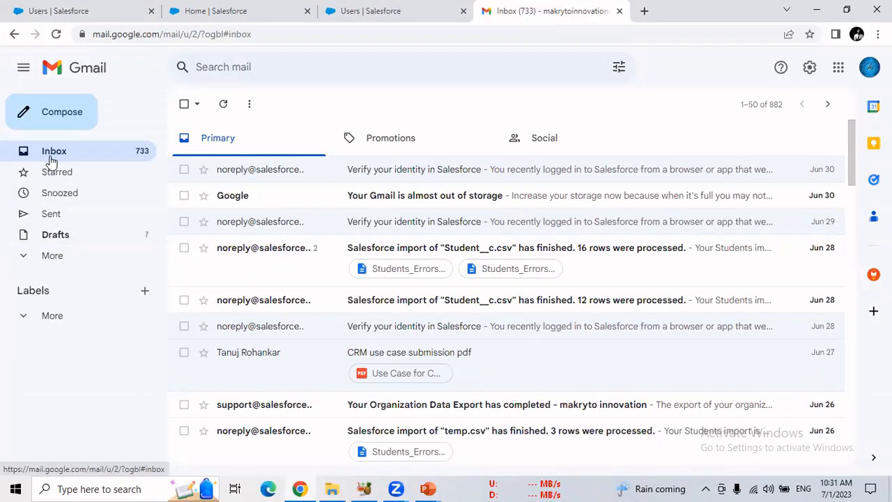
click(55, 33)
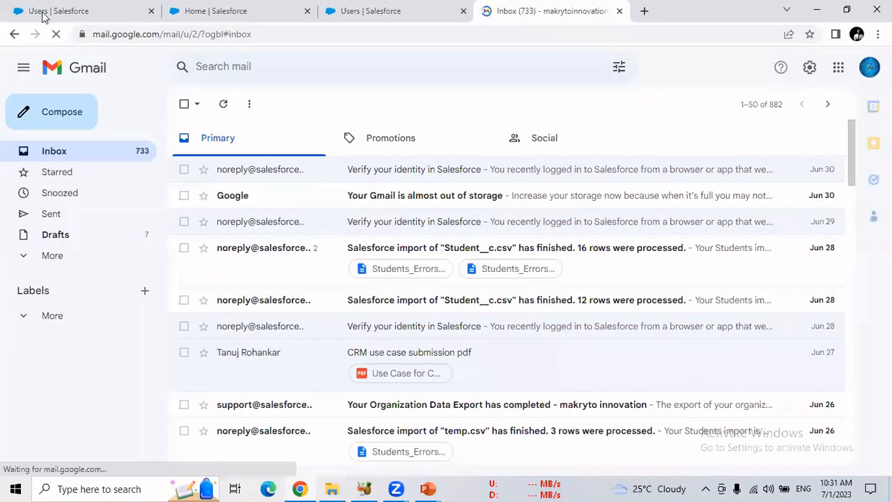
click(55, 257)
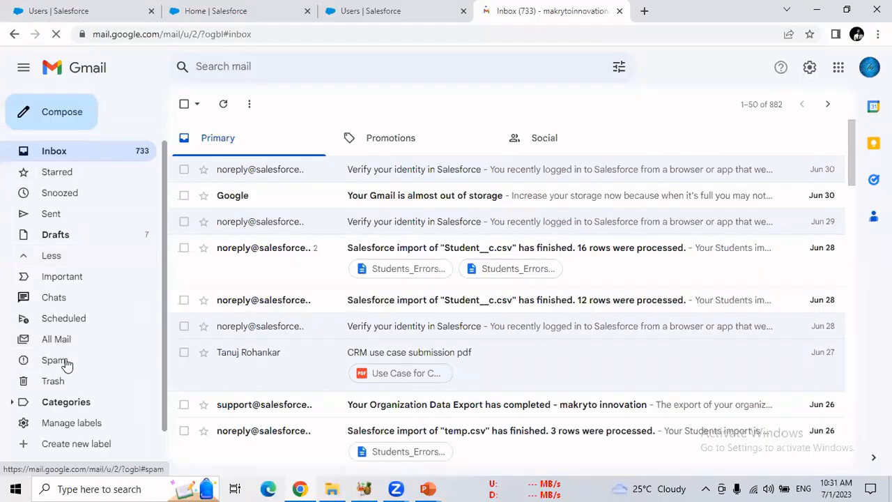
click(64, 362)
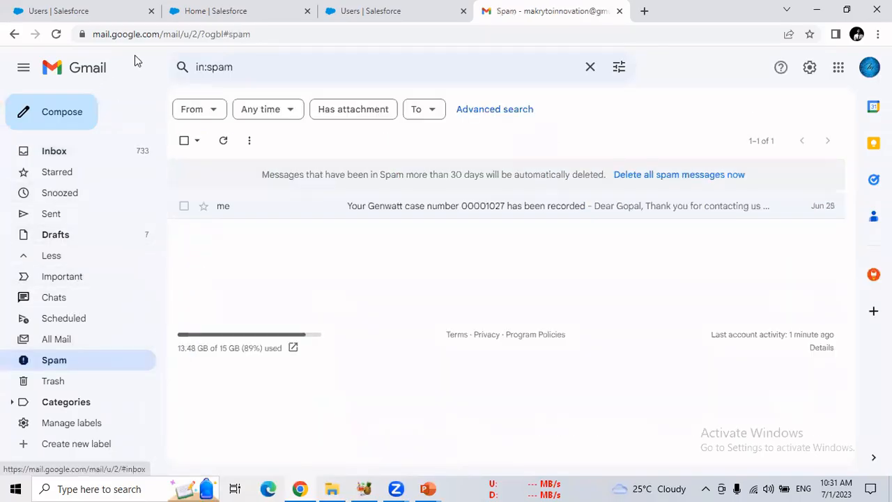
Return to the new user form in Salesforce and enter the user's first name and last name
click(114, 11)
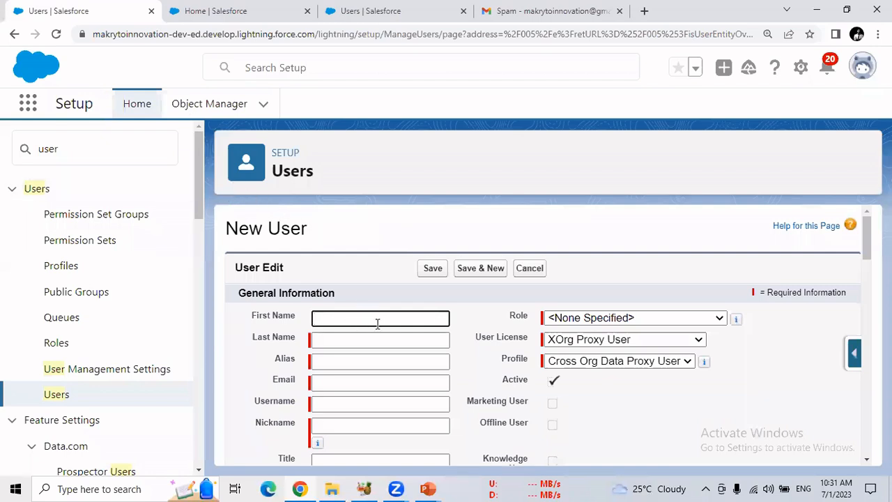
text(Third)
click(366, 341)
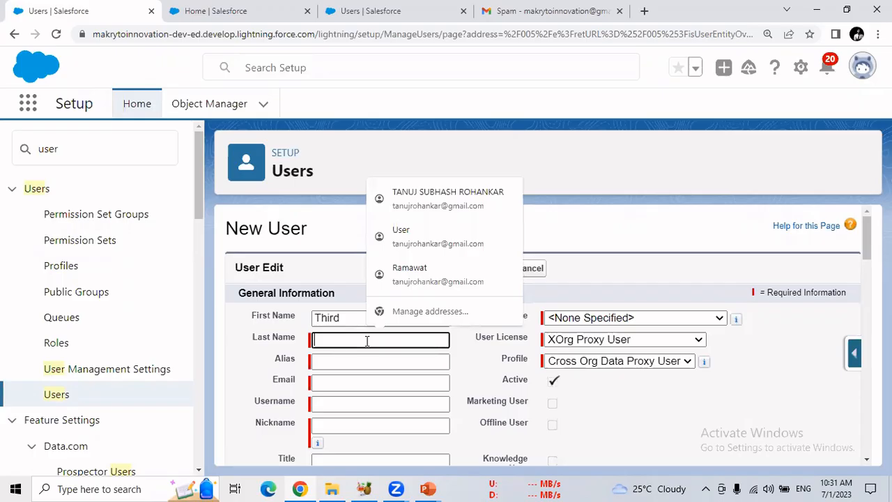
text(hostInstructor)
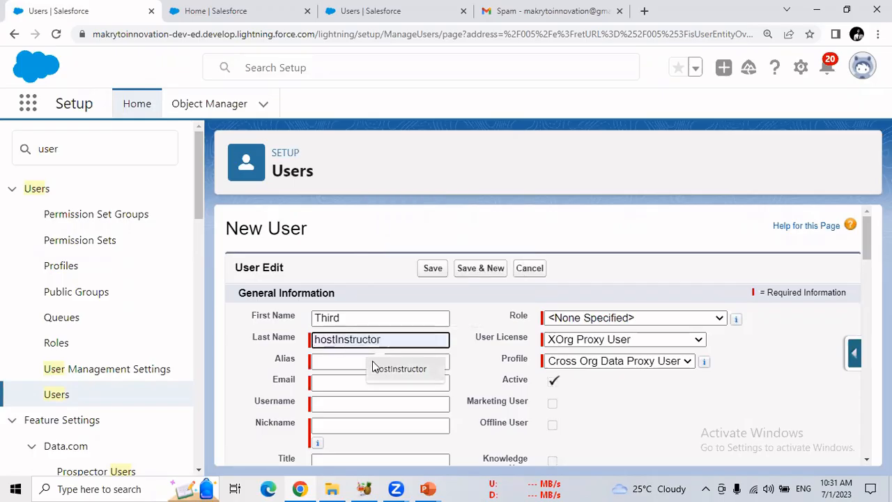
click(376, 367)
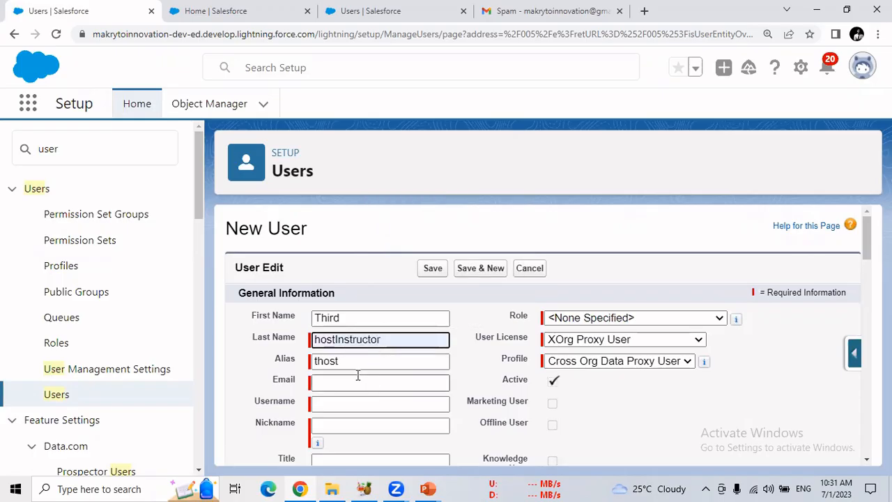
Fill in the new user's e-mail field with the suggested company e-mail address
click(322, 380)
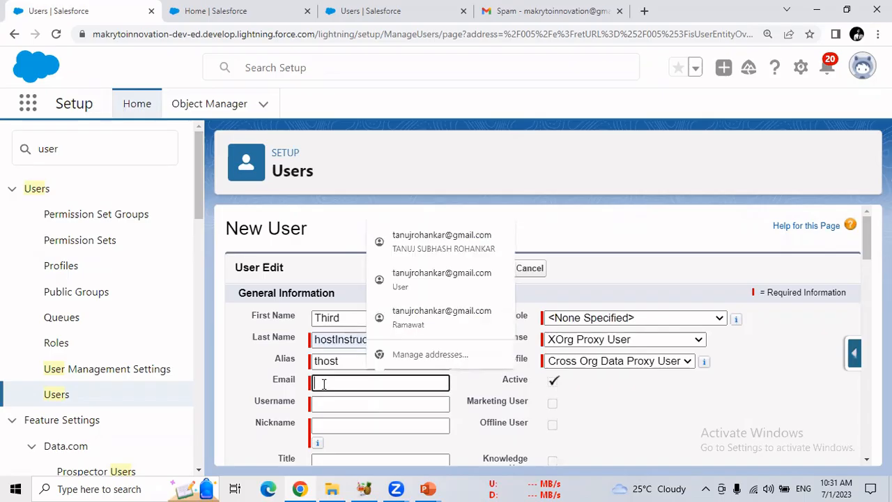
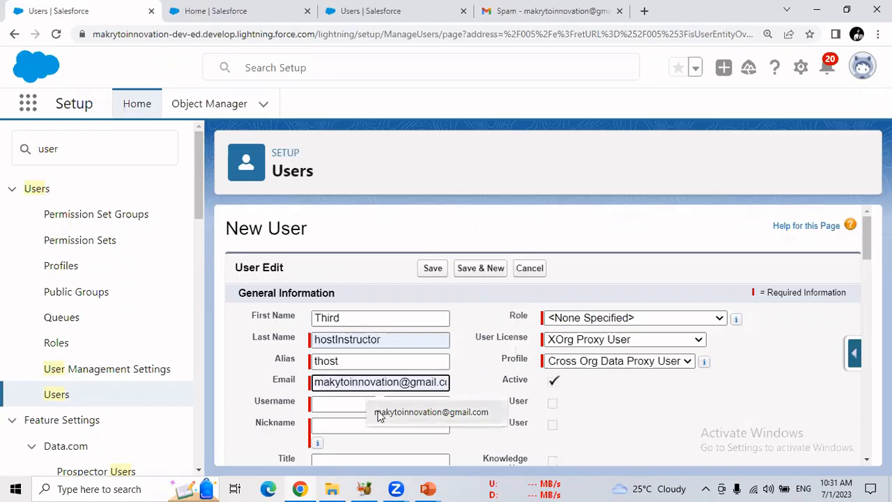
click(380, 412)
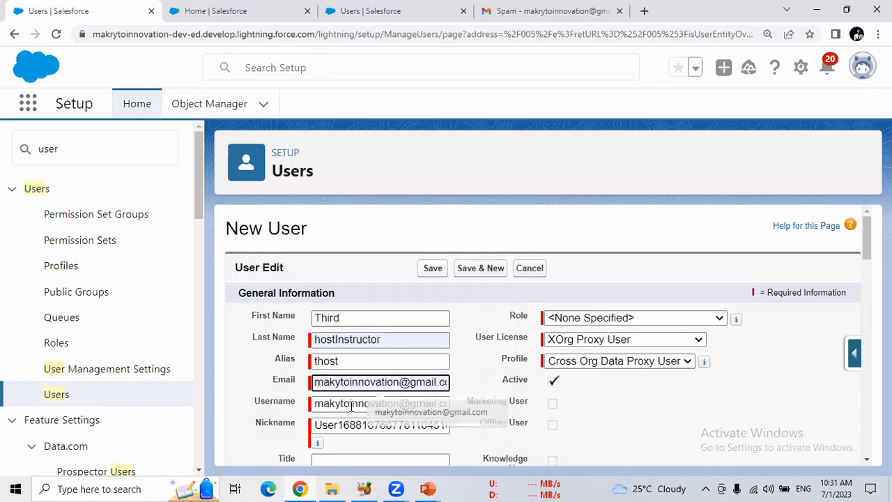
Clear the auto-filled username, try the copied e-mail address as the username, and empty the field again
double_click(341, 403)
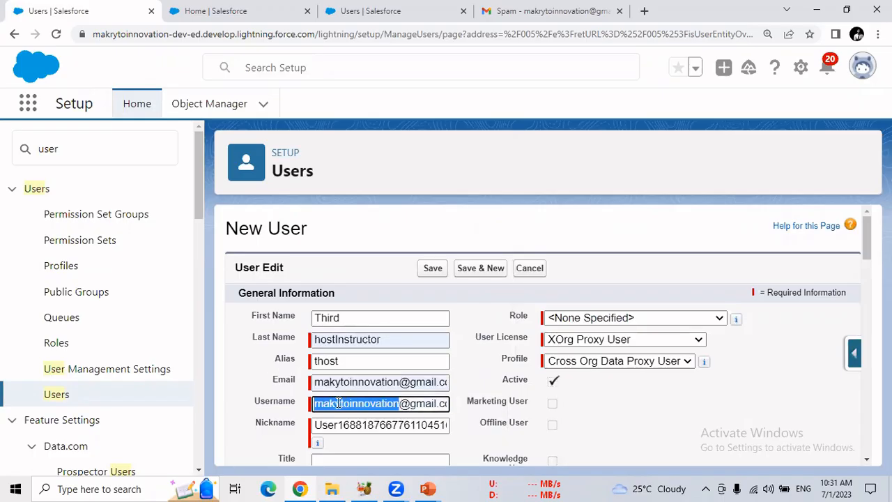
key(Delete)
key(Delete)
key(Delete)
key(Delete)
key(Delete)
key(Delete)
key(Delete)
key(Delete)
key(Delete)
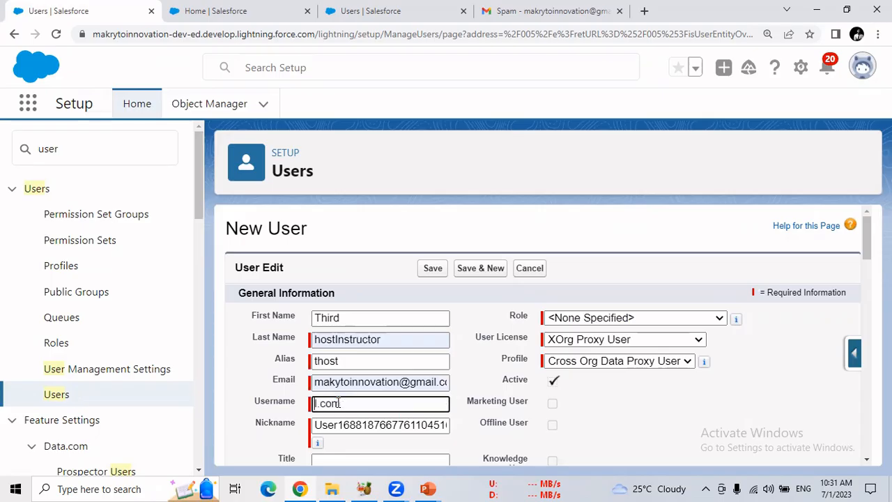
key(Delete)
key(Delete)
key(ctrl+v)
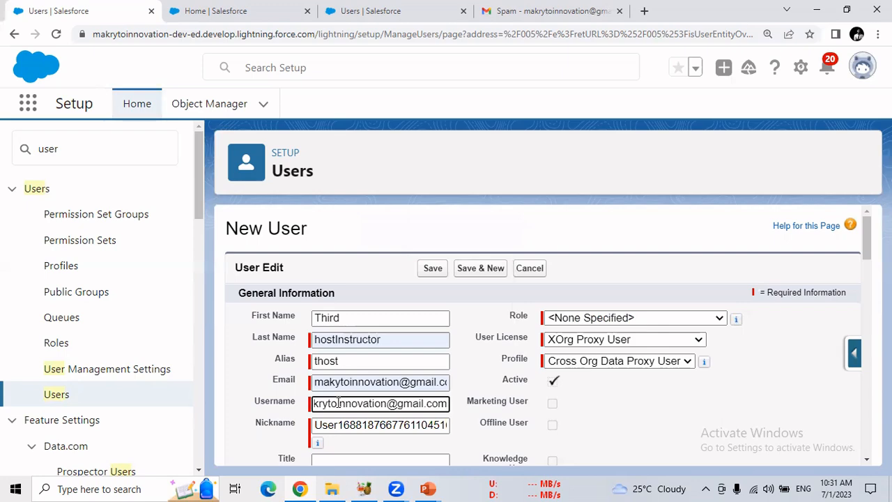
key(BackSpace)
key(BackSpace)
key(BackSpace)
key(BackSpace)
key(BackSpace)
key(BackSpace)
key(BackSpace)
key(BackSpace)
key(BackSpace)
key(BackSpace)
key(BackSpace)
key(BackSpace)
key(BackSpace)
key(BackSpace)
key(BackSpace)
key(BackSpace)
key(BackSpace)
key(BackSpace)
key(BackSpace)
key(BackSpace)
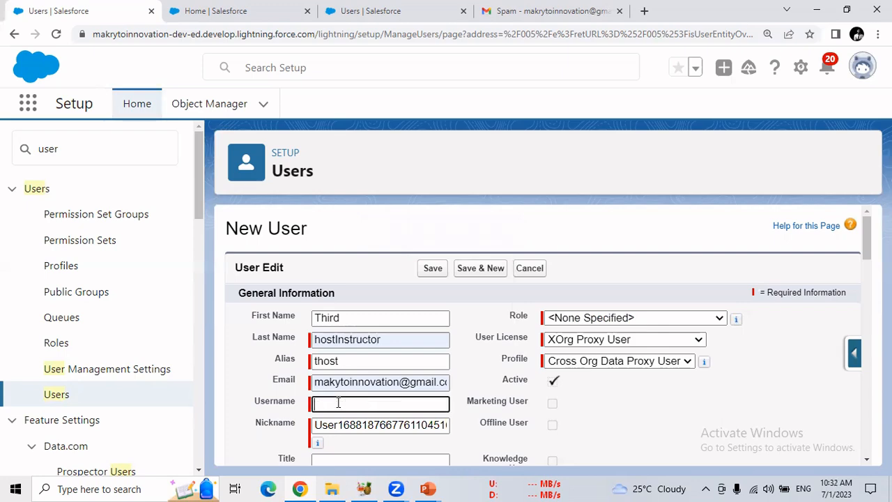
Copy the existing user's username into the new user's Username field and add _third before the @ sign
click(390, 11)
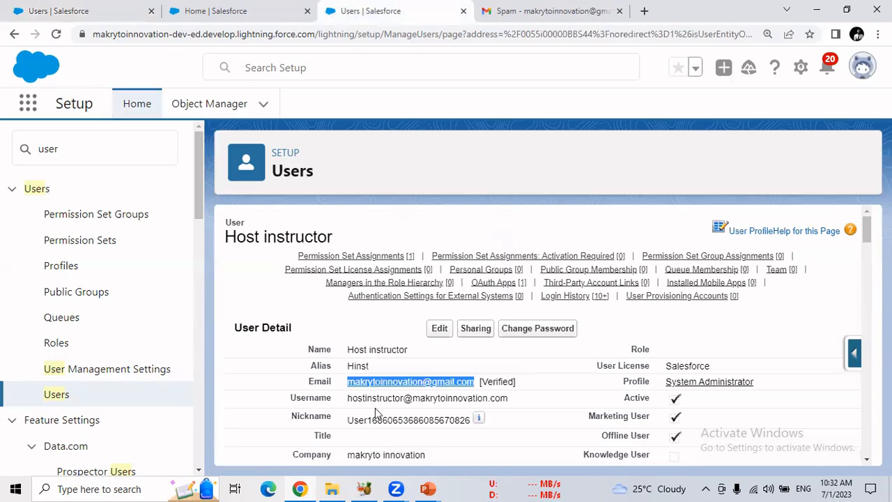
drag(347, 398, 506, 399)
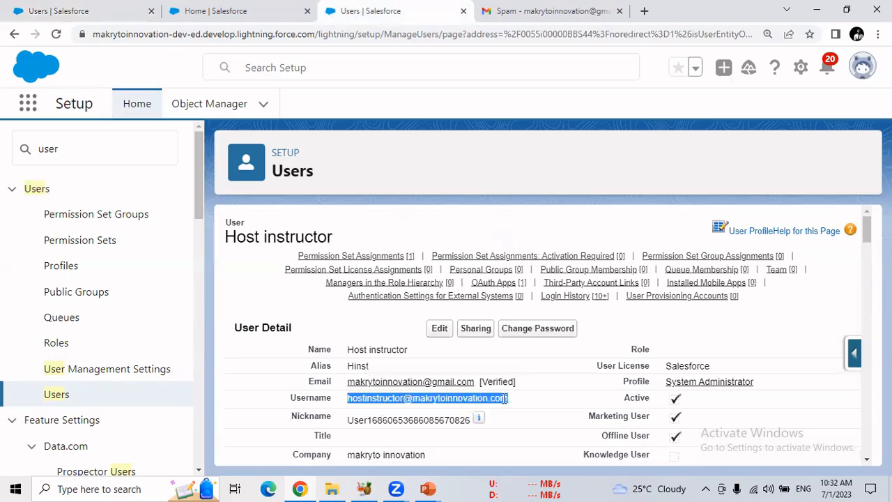
click(73, 11)
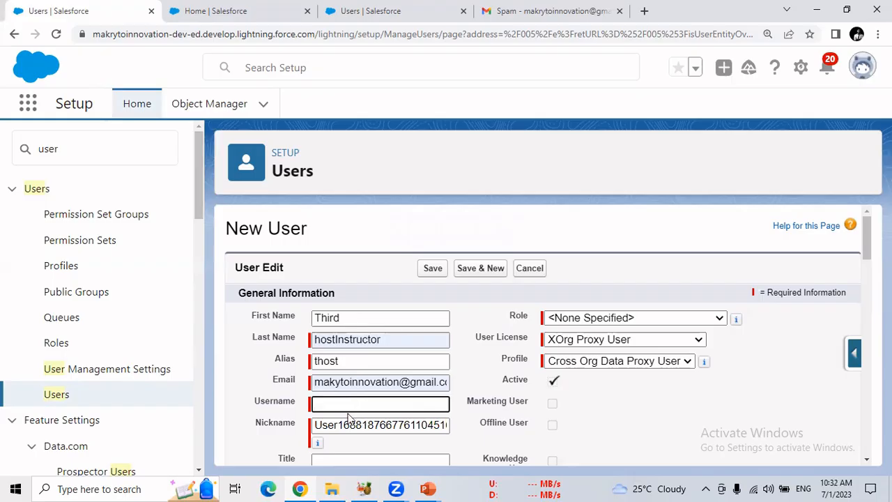
key(ctrl+v)
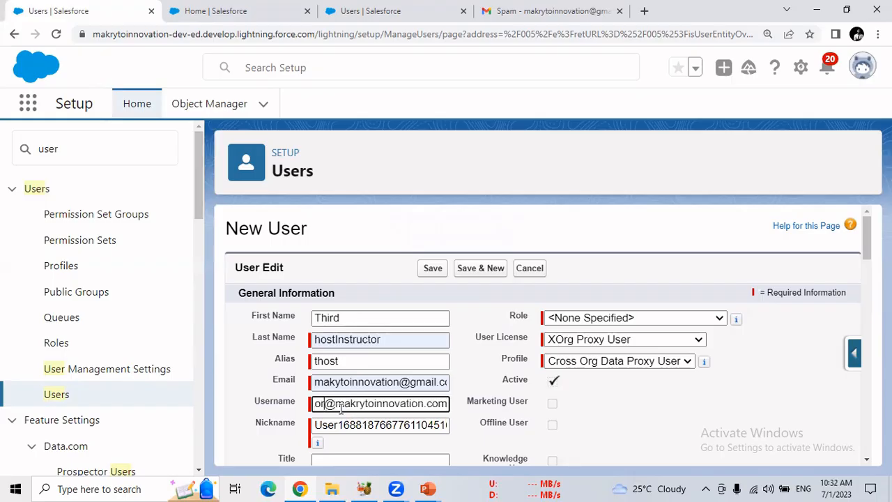
text(_)
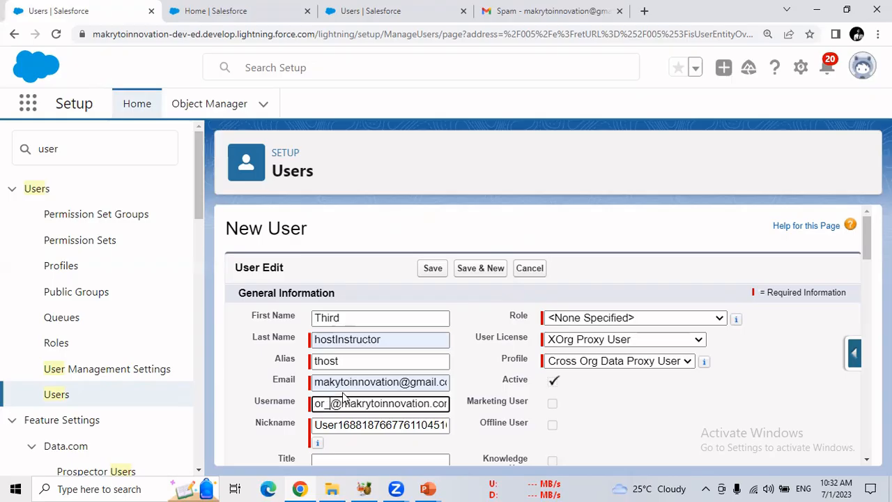
text(third)
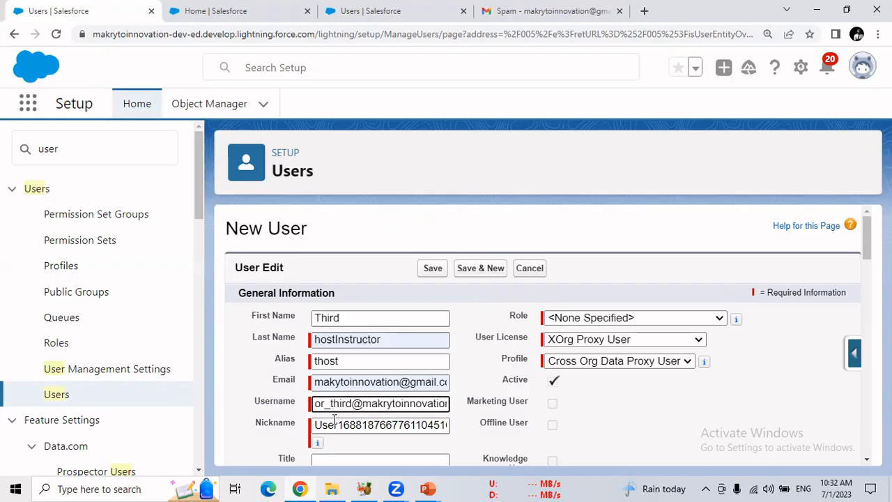
drag(344, 403, 291, 407)
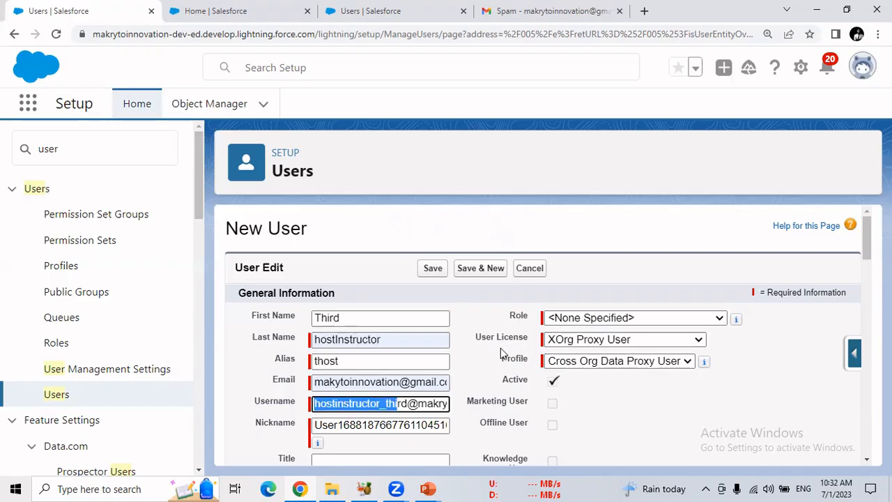
Review the available User License and Profile options for the new user, keeping XOrg Proxy User and Cross Org Data Proxy User
click(573, 345)
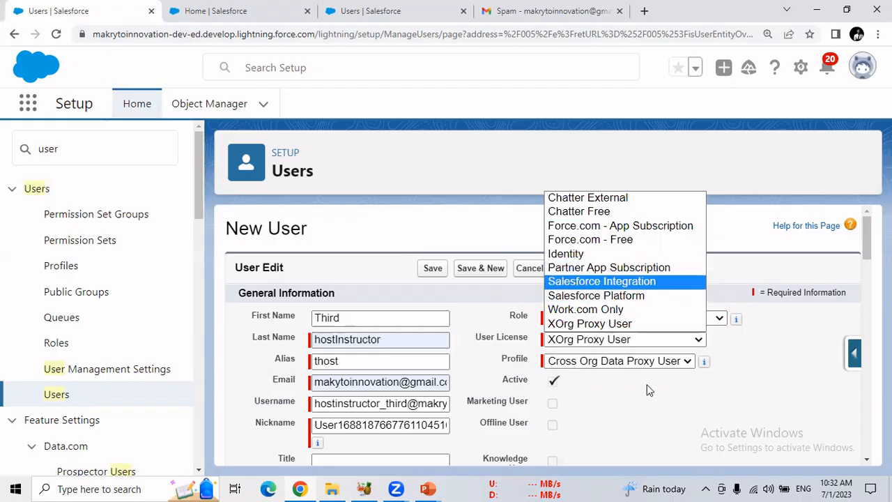
click(676, 427)
click(680, 361)
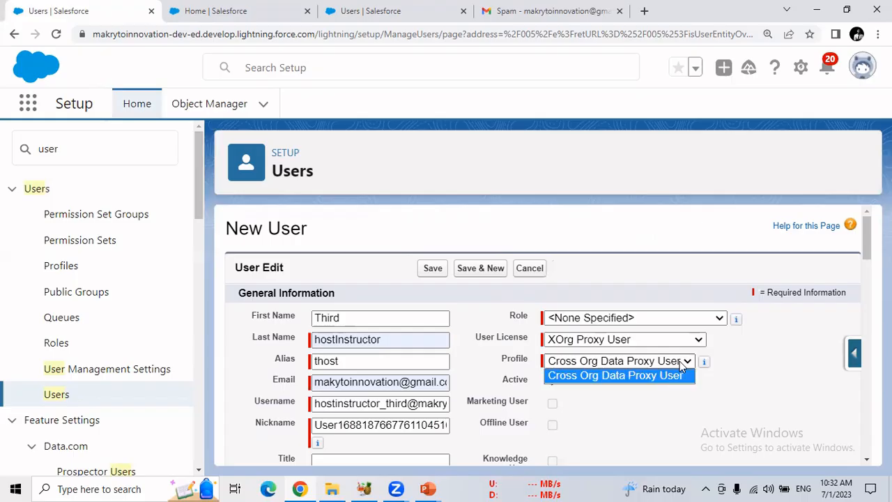
click(641, 375)
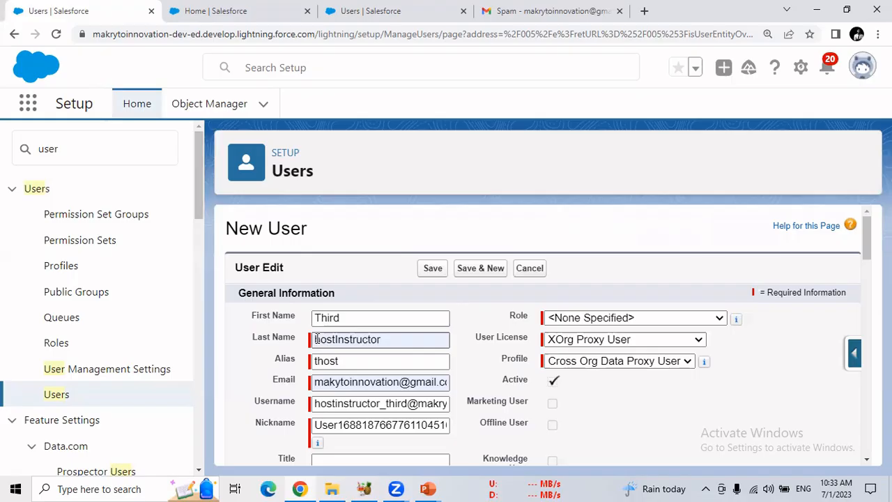
Search Setup for comp and open the Company Information page
drag(92, 149, 35, 152)
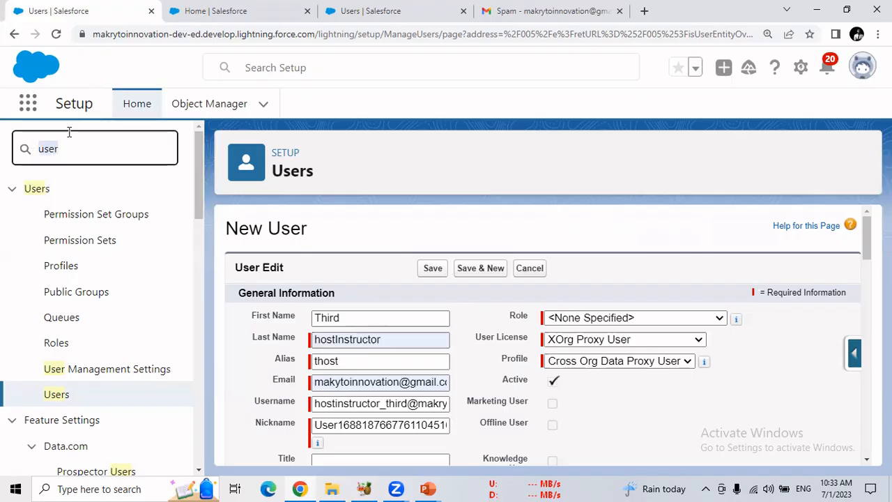
text(comp)
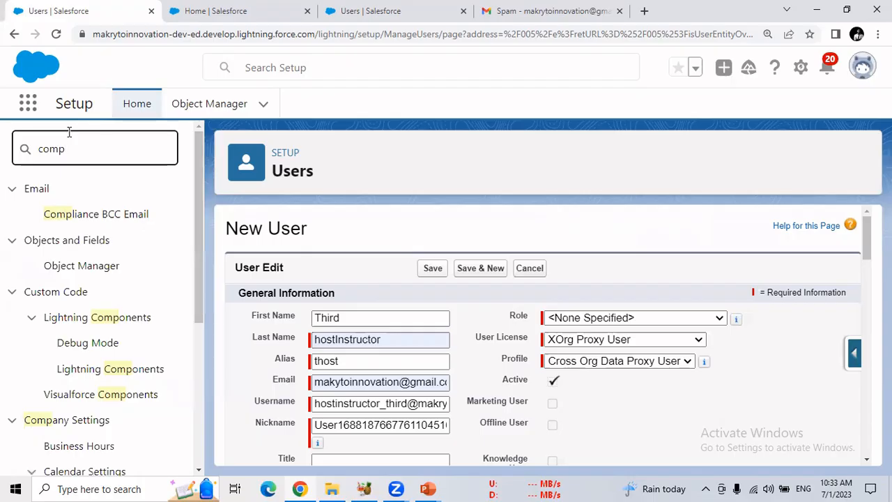
drag(198, 219, 203, 303)
click(133, 371)
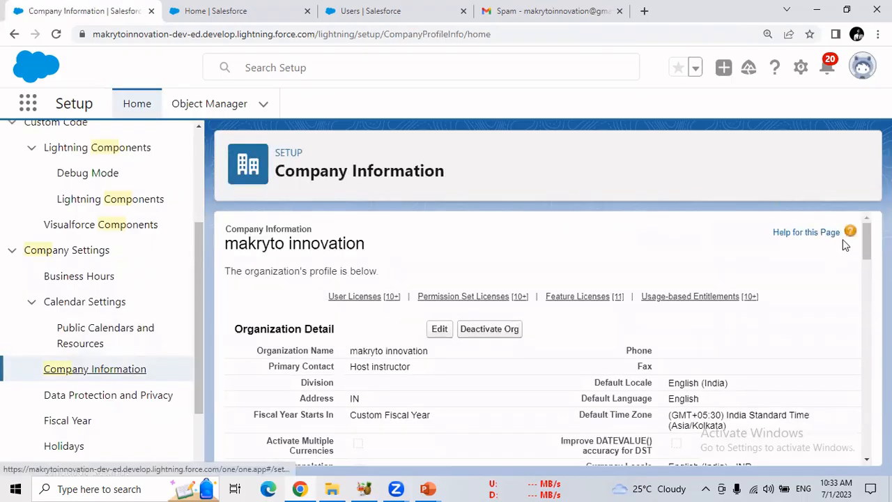
Examine the total and used licenses for the Salesforce license in the User Licenses table
scroll(842, 239, down, 5)
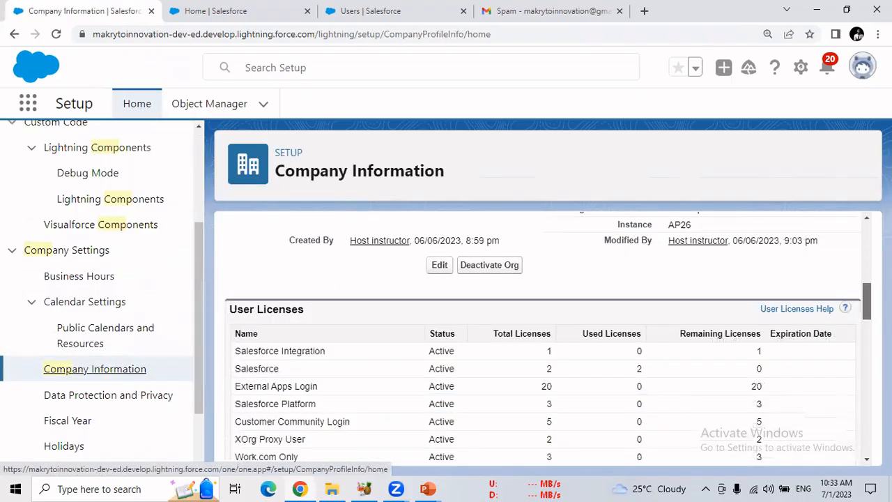
scroll(543, 335, down, 1)
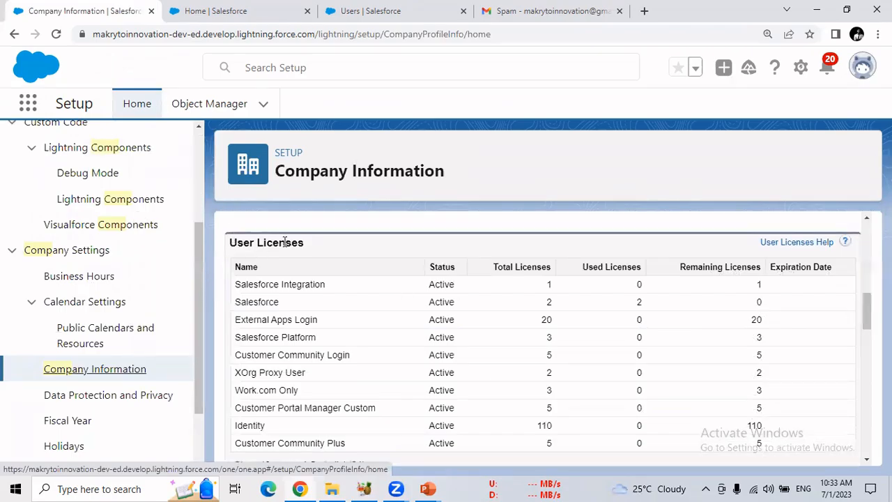
drag(312, 244, 232, 245)
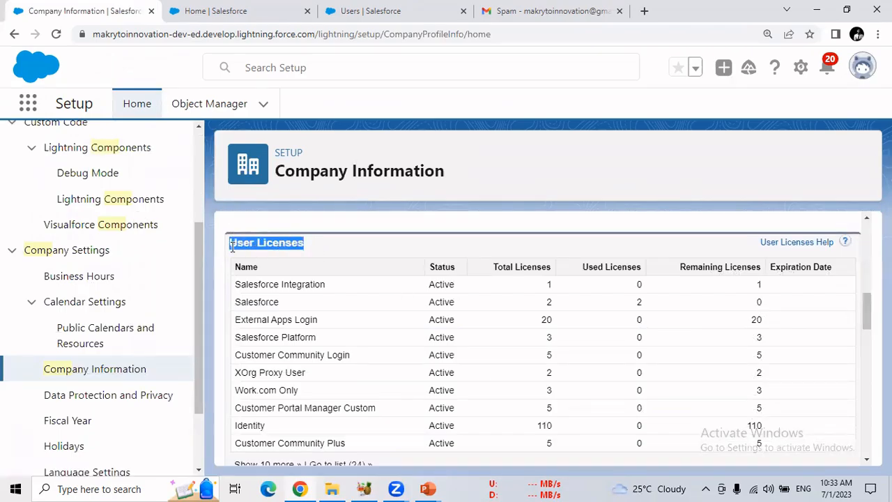
double_click(255, 302)
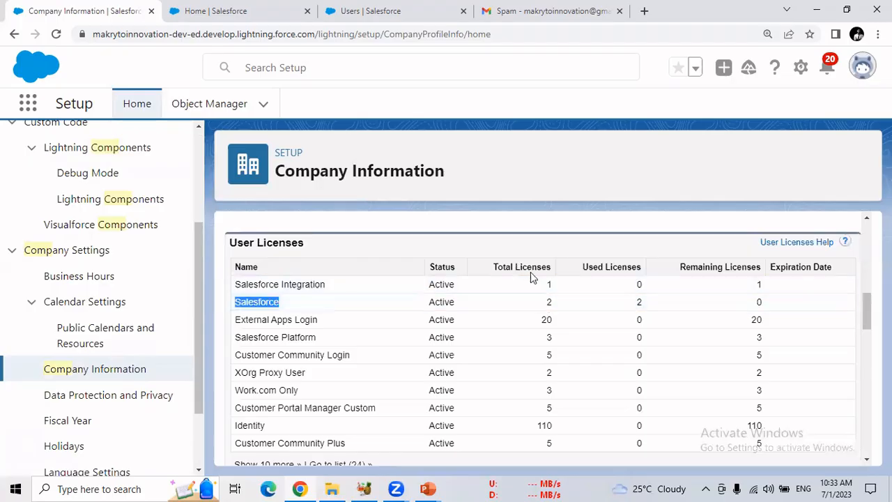
click(549, 302)
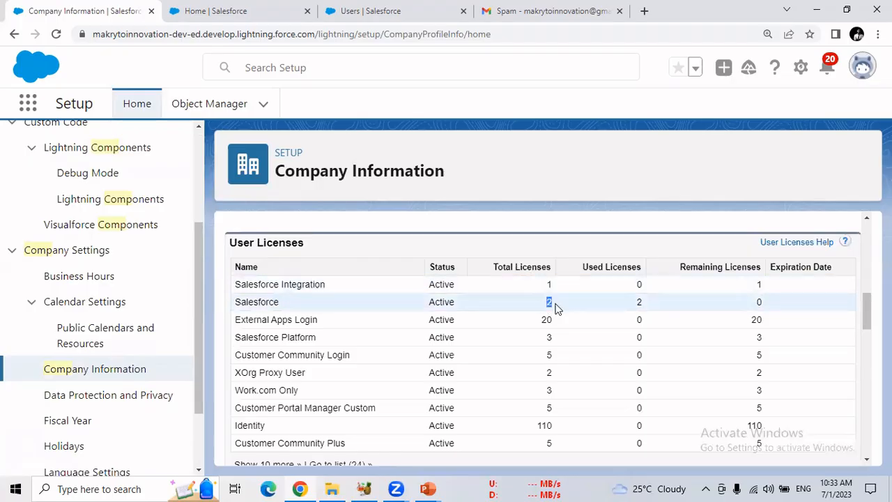
double_click(639, 303)
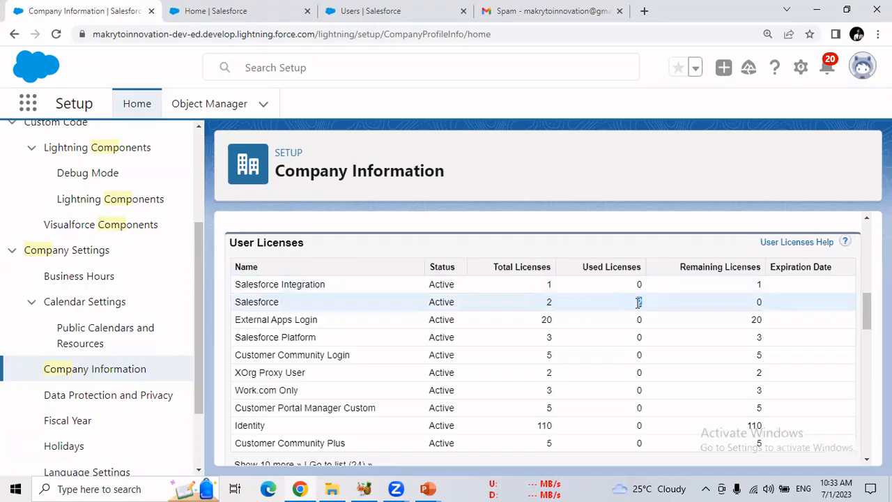
double_click(616, 267)
double_click(639, 301)
double_click(639, 302)
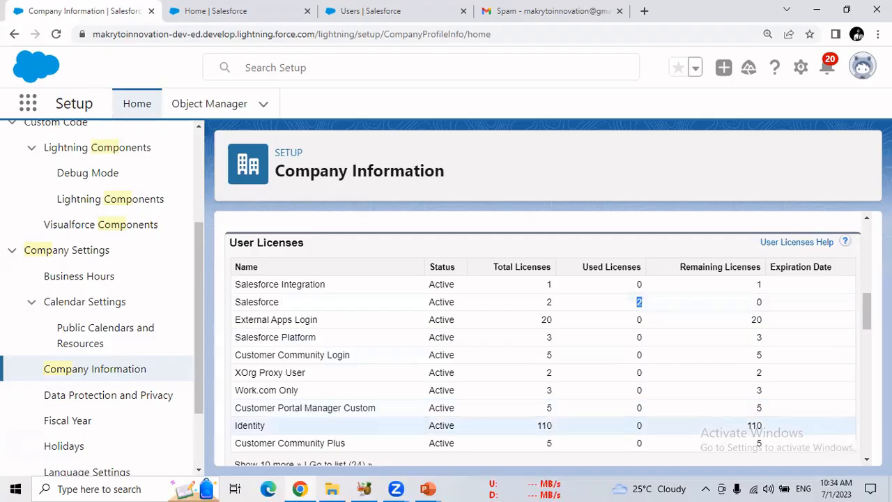
Try to open the full User Licenses list, and return to the Company Information page
scroll(867, 310, down, 2)
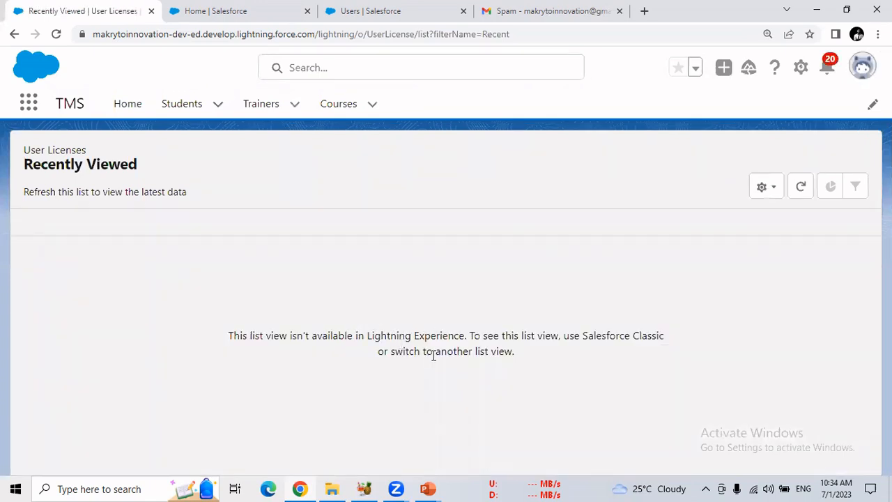
click(14, 34)
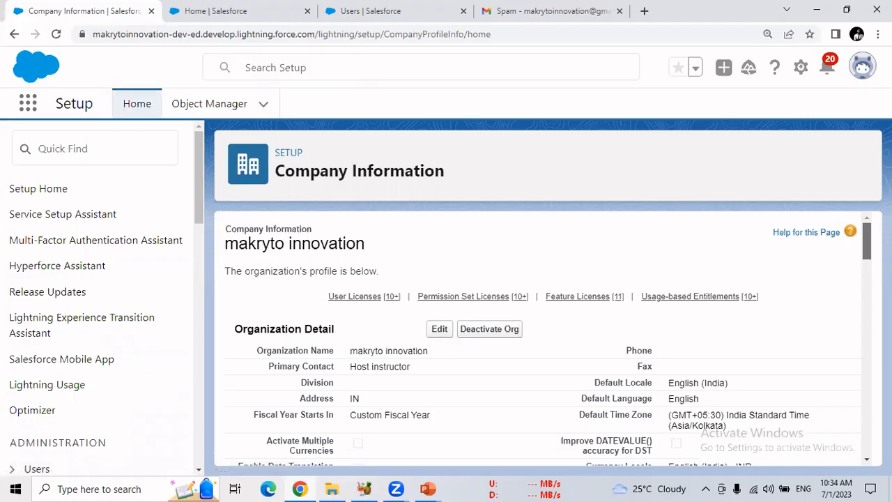
scroll(866, 243, down, 4)
scroll(864, 241, up, 4)
Search Setup for user and open the Profiles page
click(137, 149)
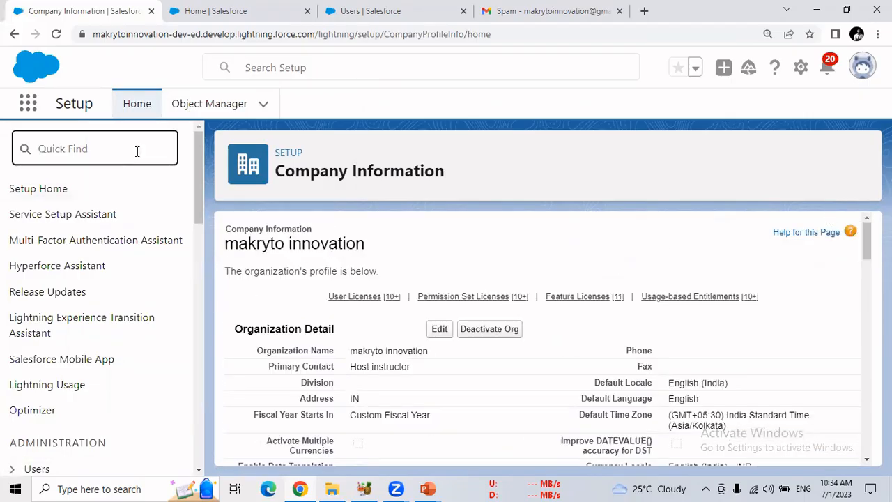
text(user)
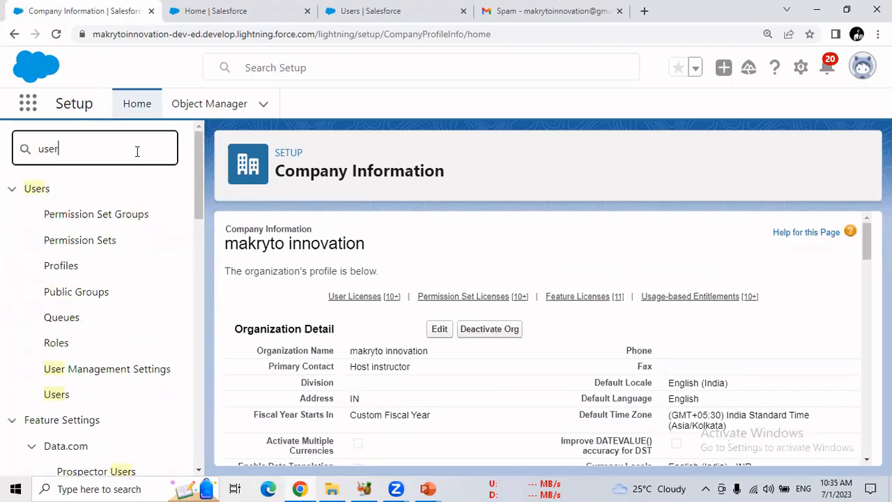
click(75, 270)
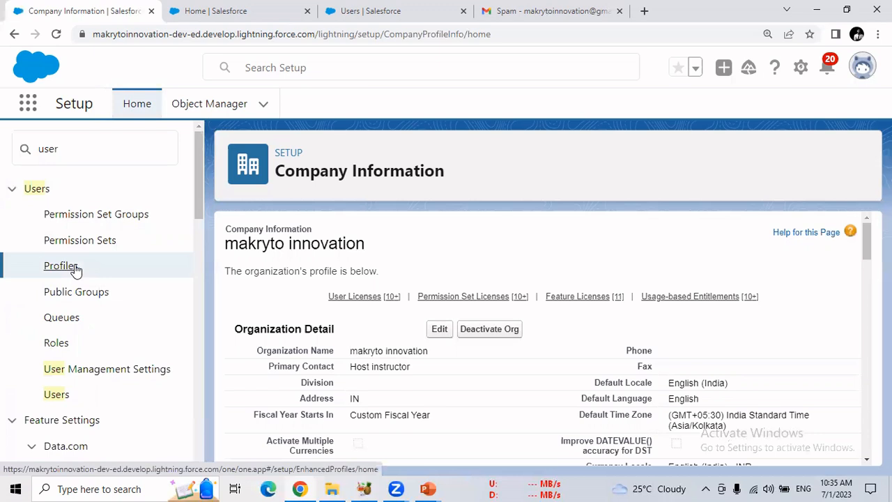
Switch to Gmail, open the inbox and reload it to check for the new user's activation e-mail
click(520, 17)
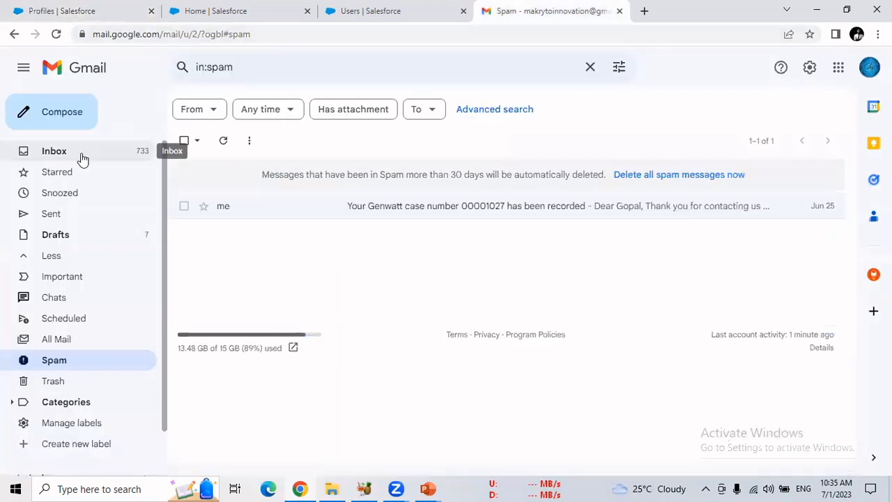
click(81, 158)
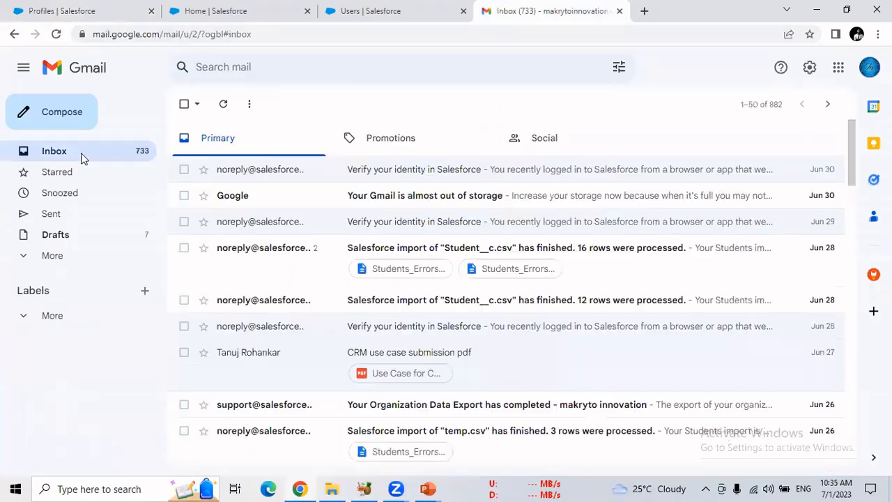
click(56, 35)
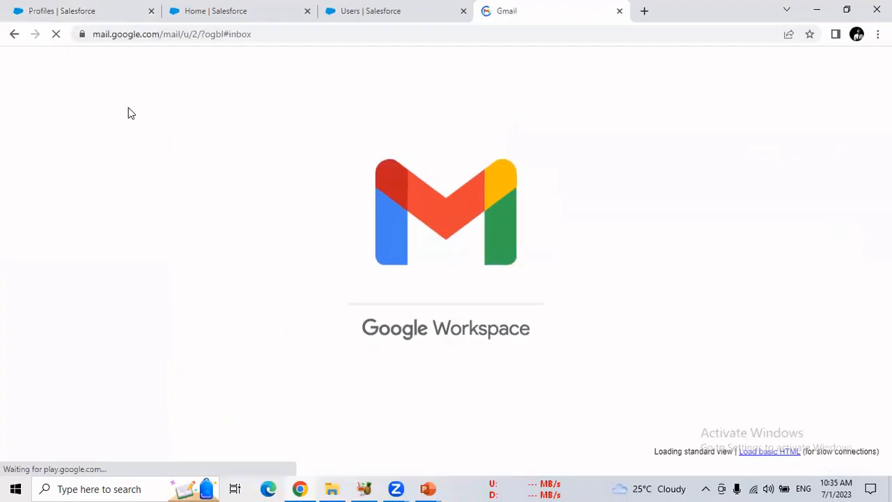
Return to Salesforce Setup, filter the profiles list by the letter M and delete the My Sys Admin Second profile
click(68, 14)
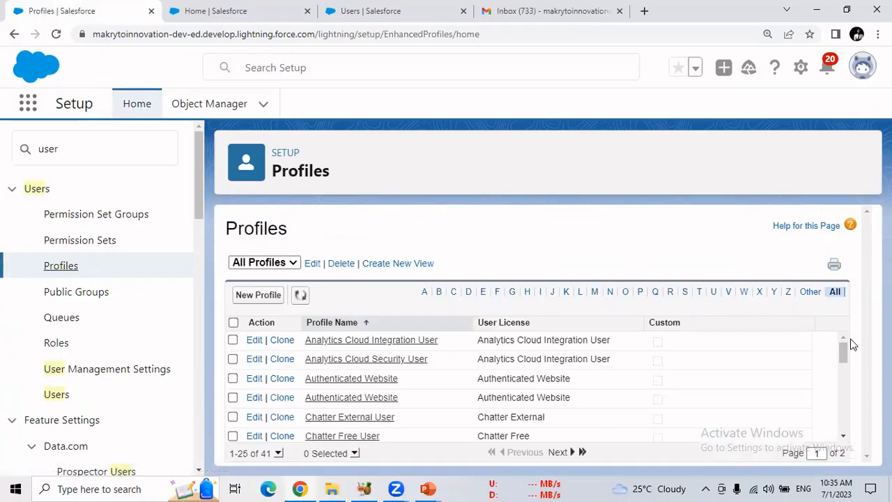
drag(843, 352, 849, 377)
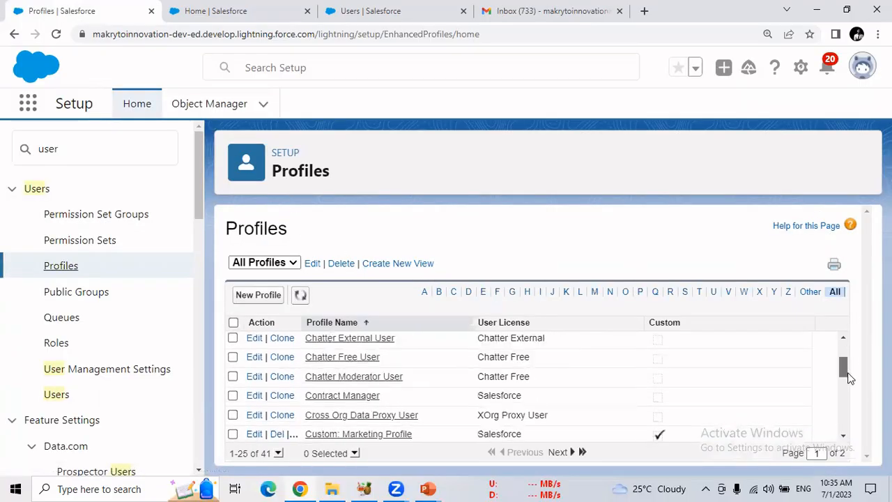
click(595, 291)
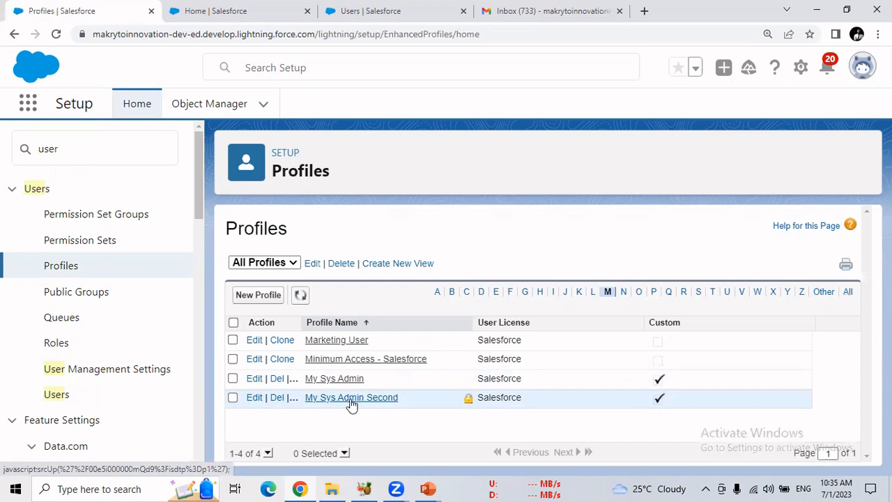
click(277, 397)
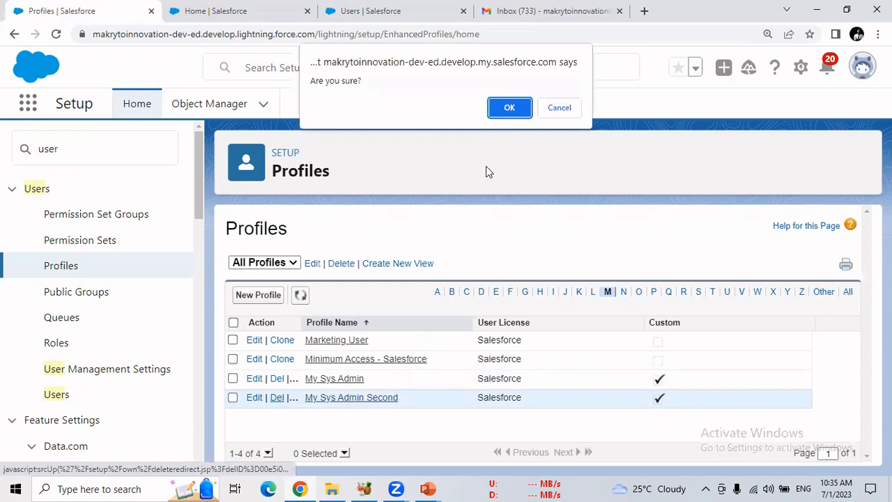
click(506, 107)
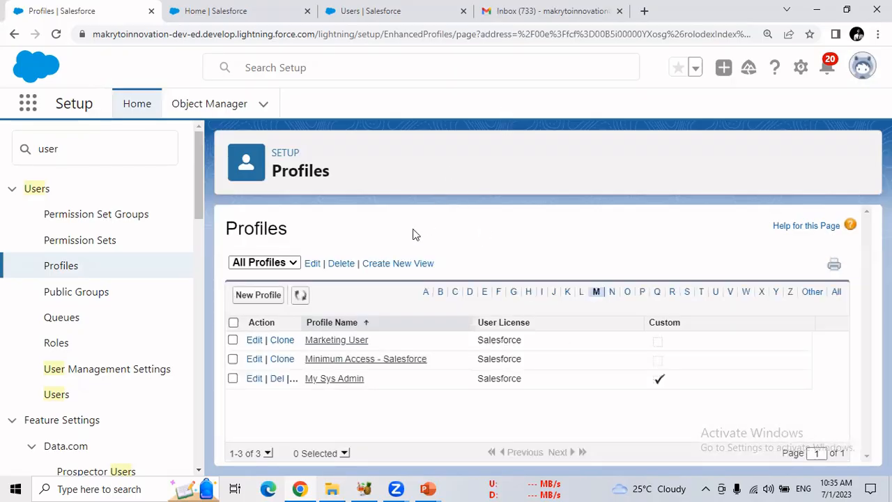
Start a new profile and browse the existing profiles available to clone from
click(269, 301)
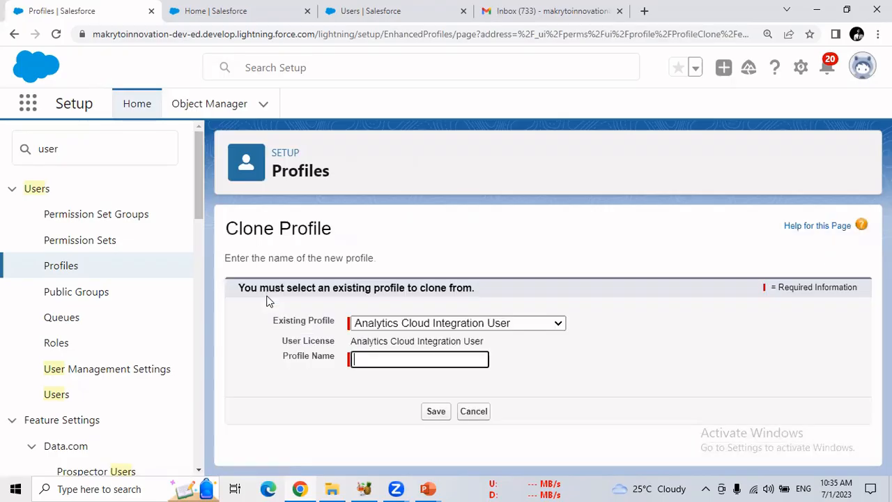
click(423, 323)
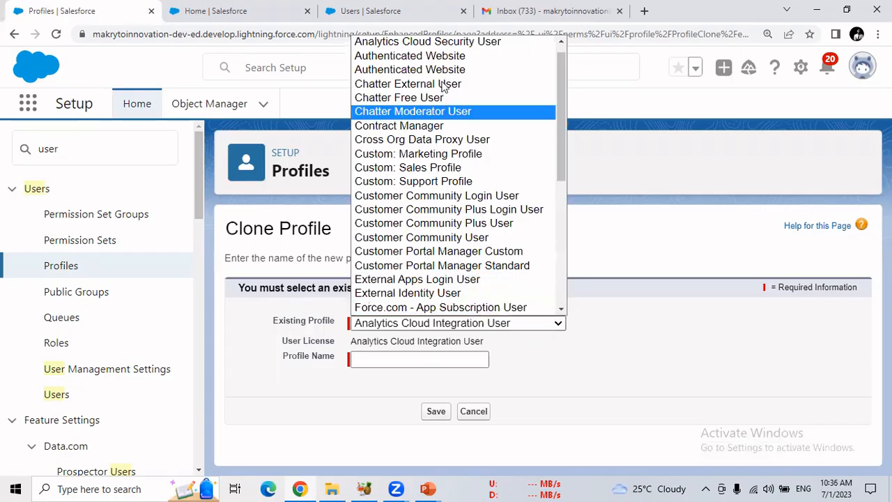
drag(563, 152, 559, 204)
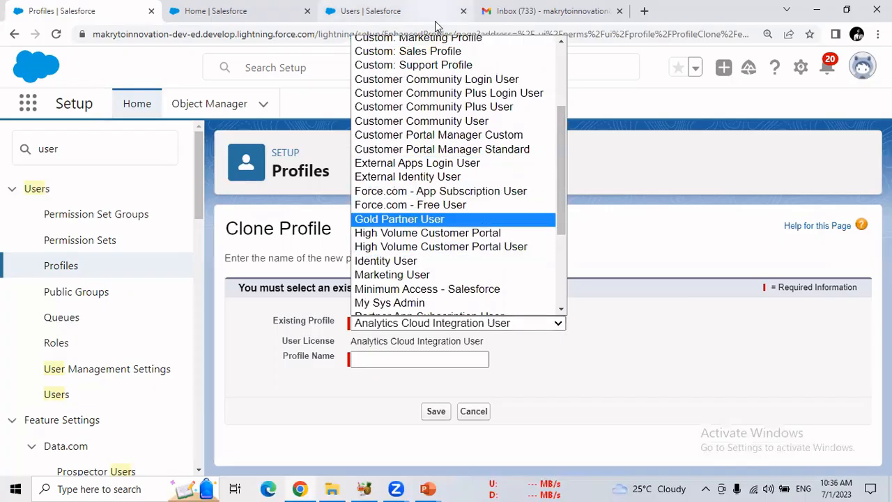
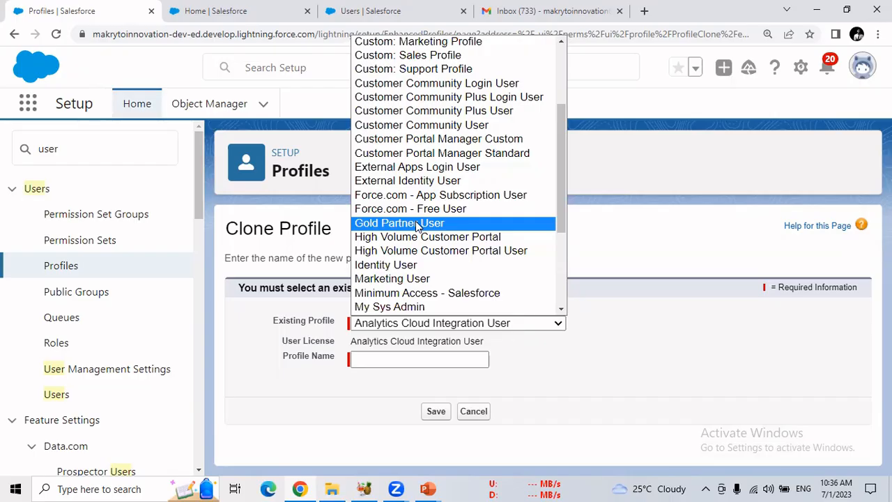
Leave the clone form, filter the profiles list by the letter F and open the Force.com - Free User profile
click(662, 238)
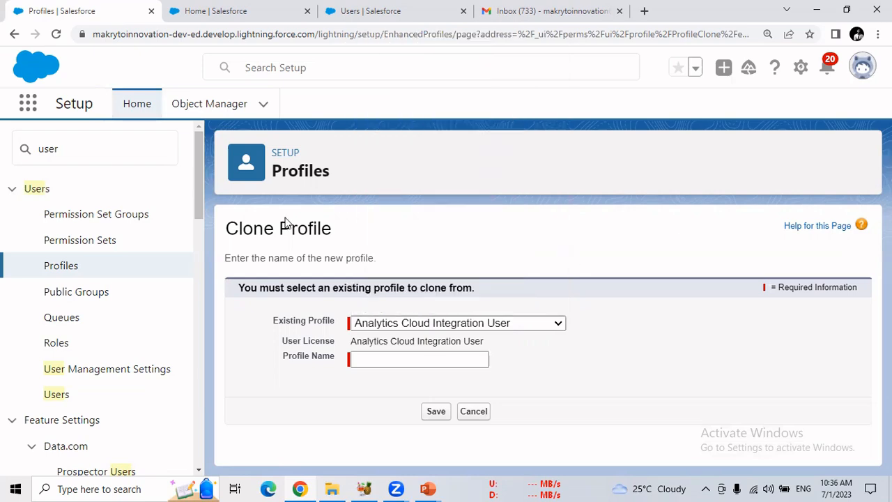
click(63, 274)
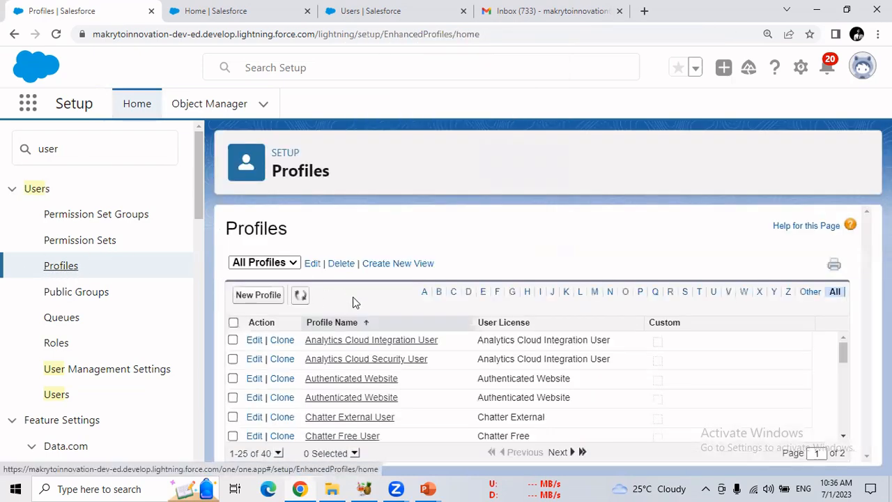
click(496, 293)
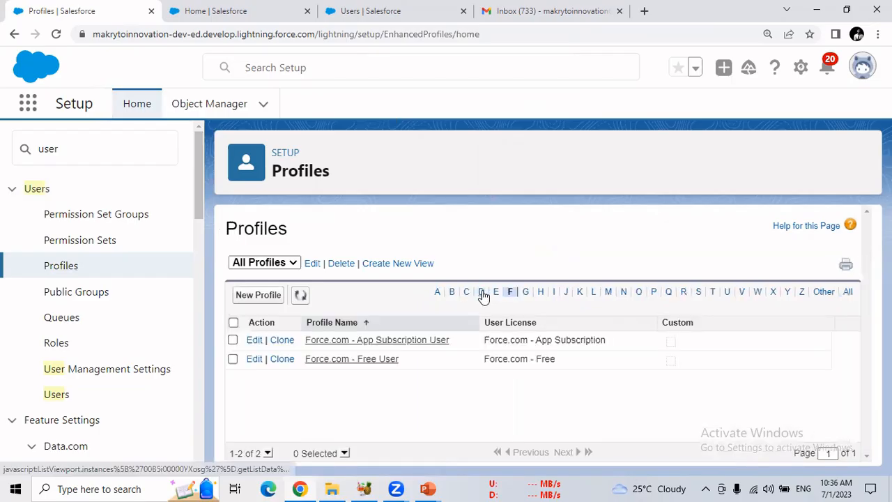
click(347, 362)
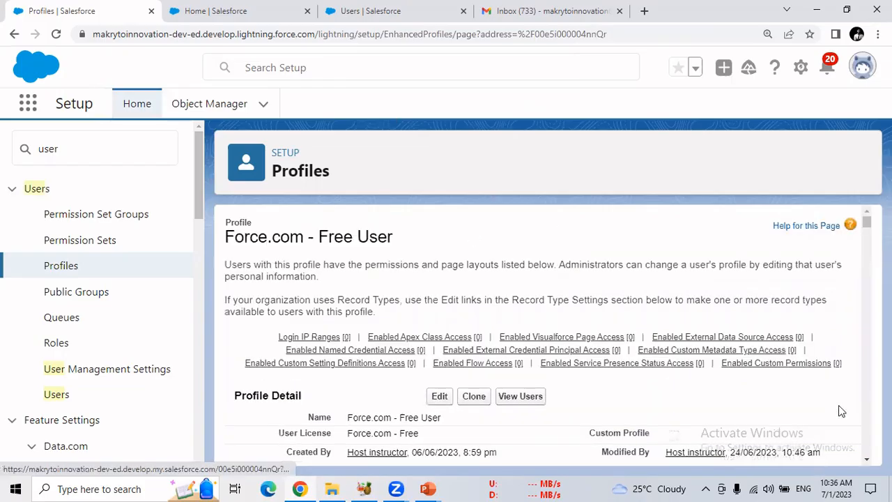
Examine the Force.com - Free User profile's custom app, tab and record type settings and its standard and custom object permissions
drag(864, 221, 867, 285)
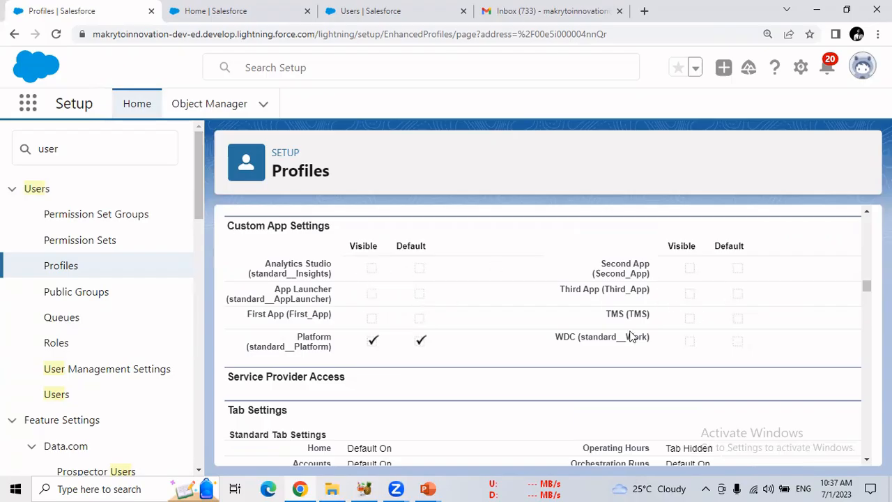
scroll(543, 336, down, 4)
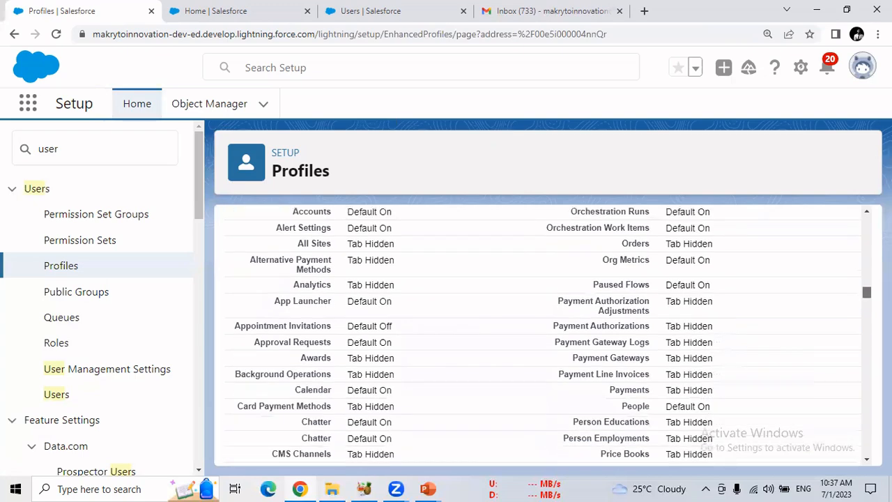
scroll(543, 336, down, 1)
scroll(543, 335, down, 4)
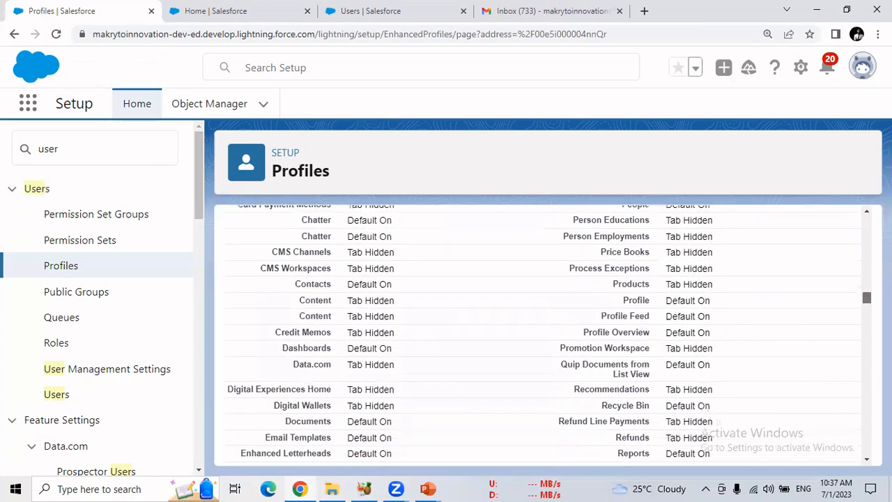
scroll(543, 336, down, 10)
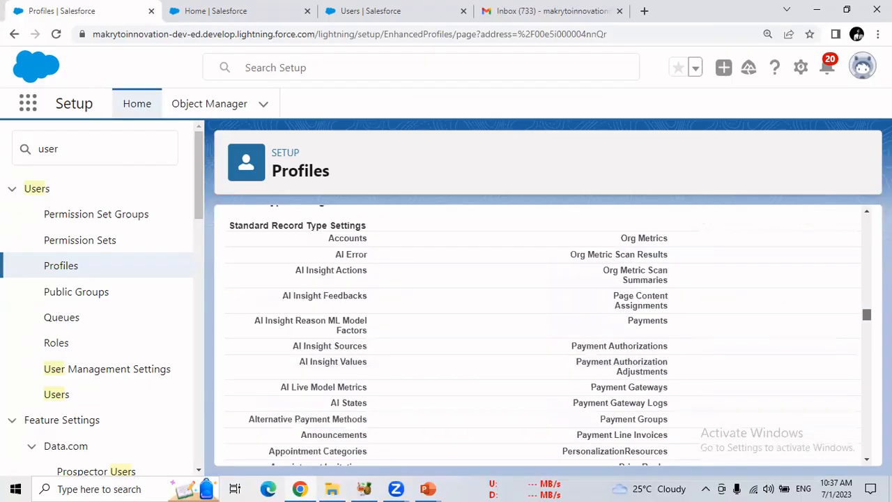
drag(867, 326, 867, 415)
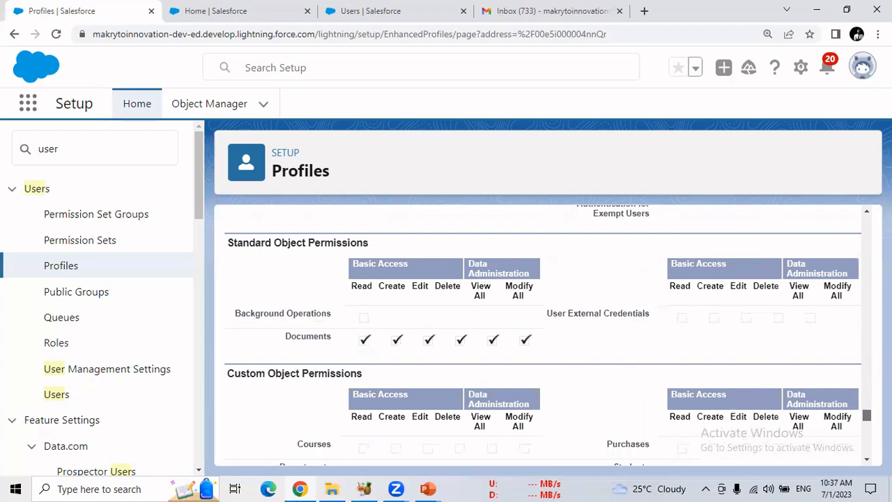
drag(867, 415, 822, 226)
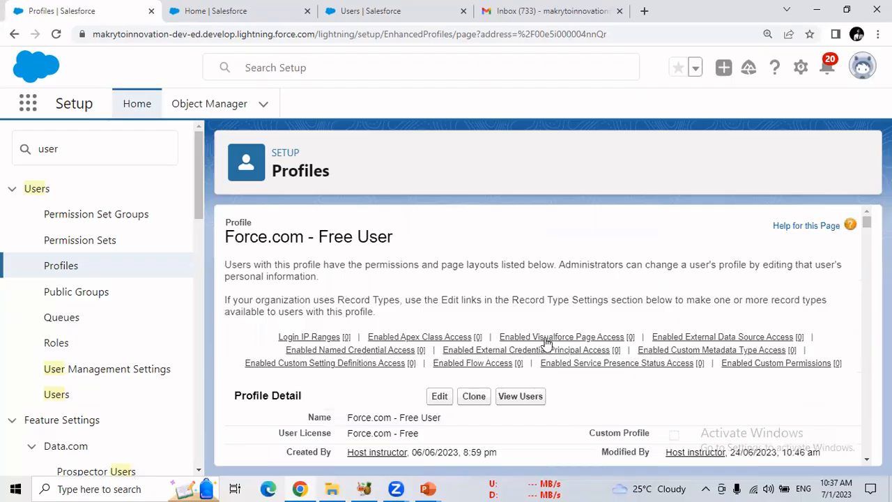
Filter the profiles list by F again, open Force.com - App Subscription User and examine its custom object permissions and profile name
click(81, 267)
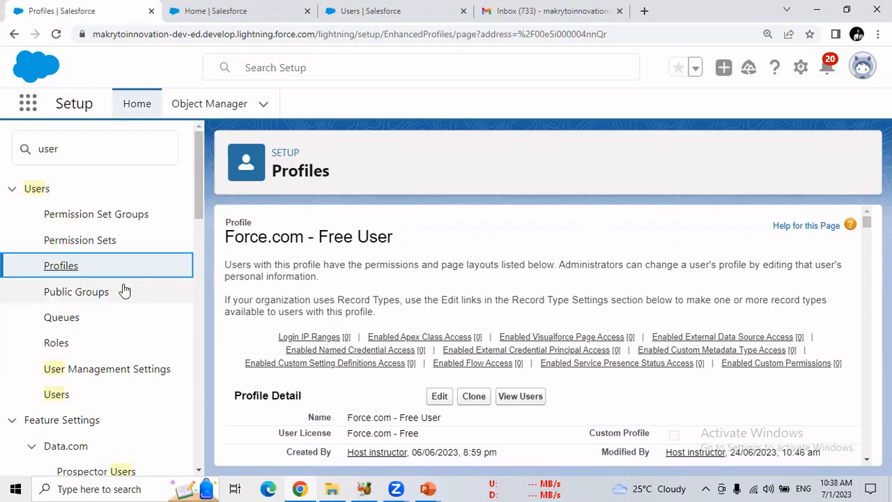
click(73, 271)
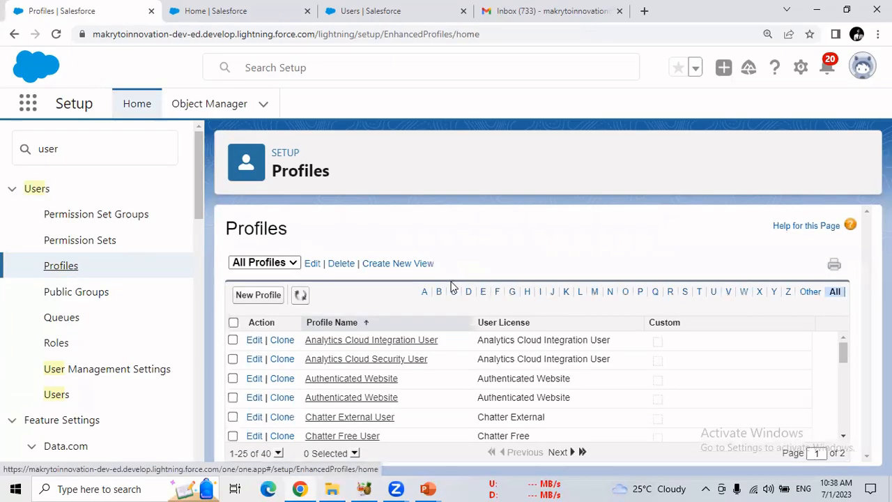
click(496, 296)
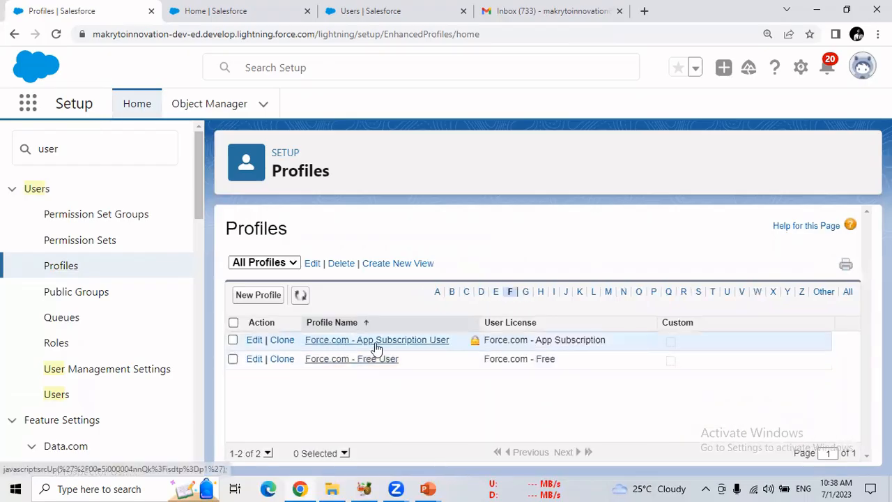
click(394, 341)
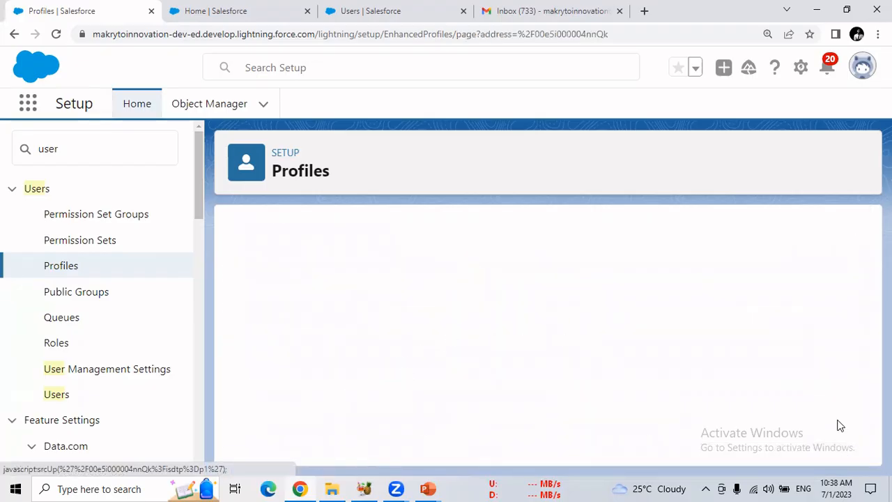
drag(865, 224, 867, 423)
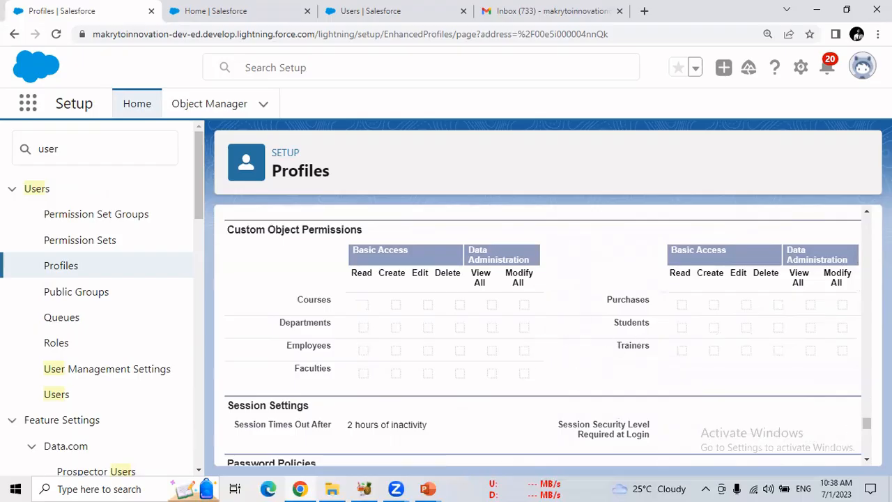
drag(867, 423, 607, 342)
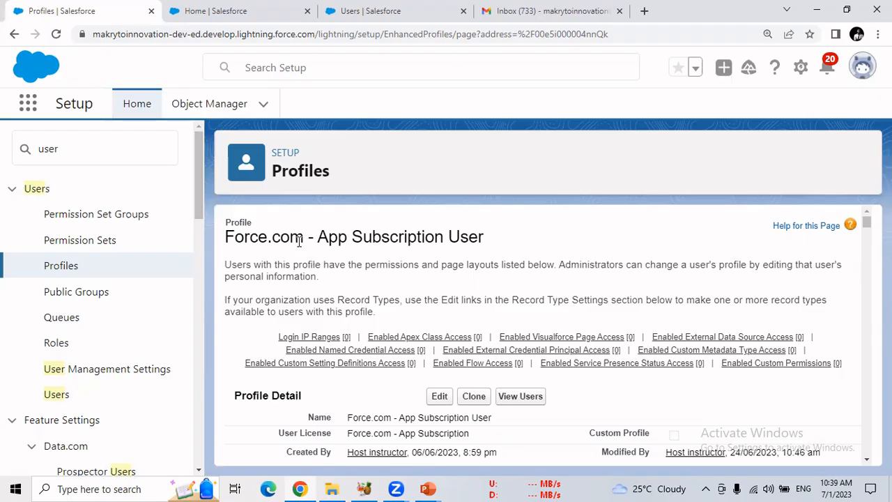
drag(371, 236, 305, 237)
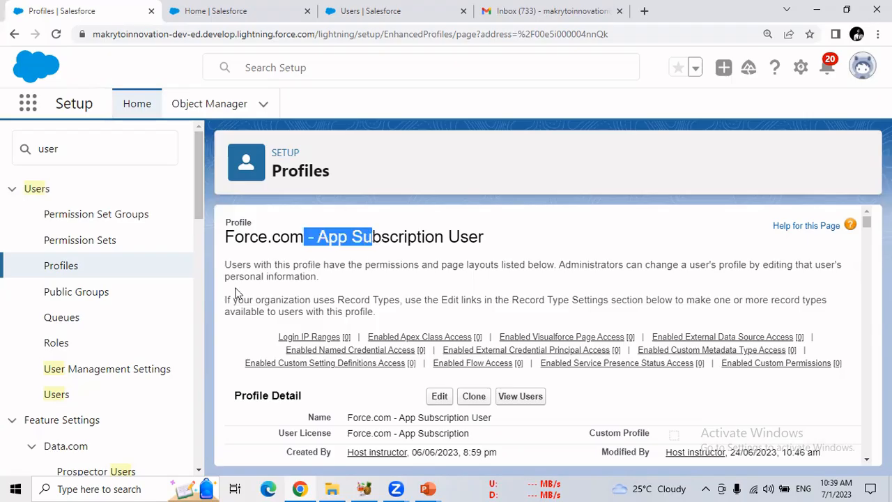
Start a new profile and choose Force.com - App Subscription User as the existing profile to clone
click(62, 267)
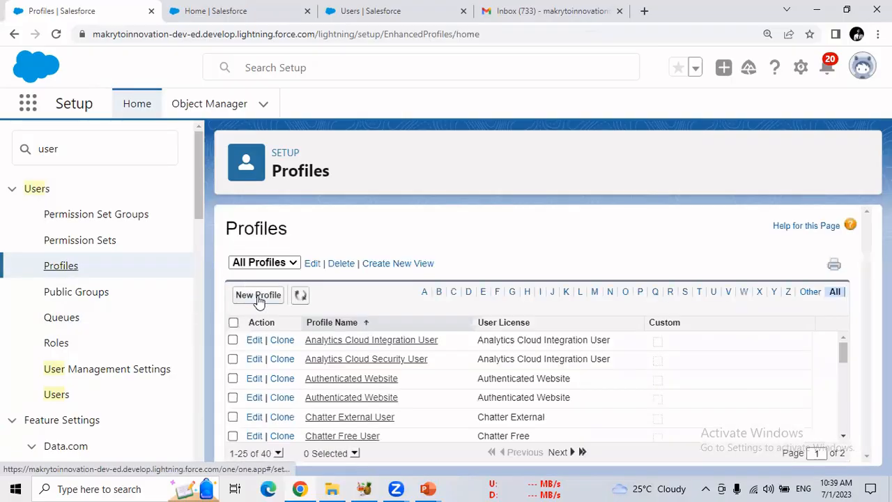
click(258, 297)
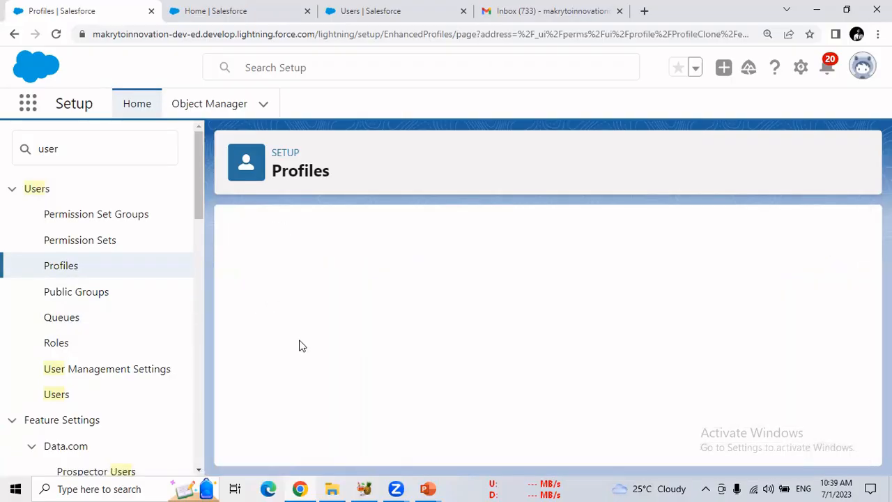
click(438, 326)
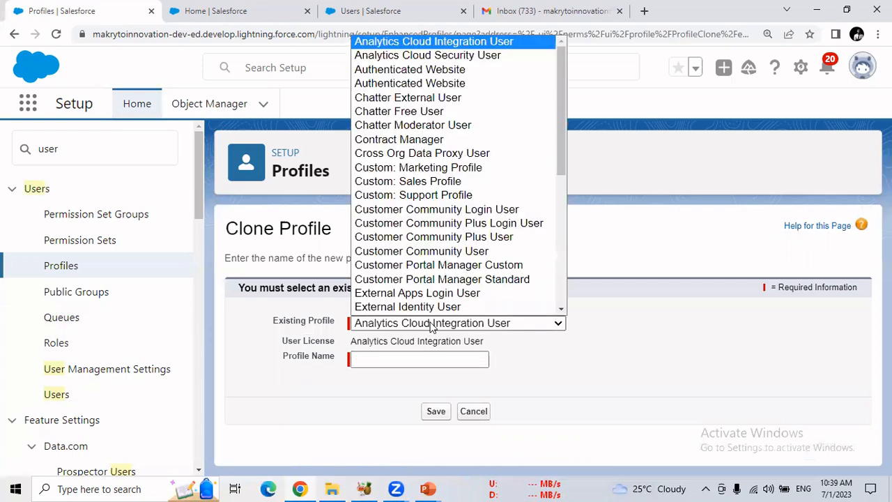
scroll(537, 209, down, 1)
drag(563, 180, 561, 216)
click(510, 242)
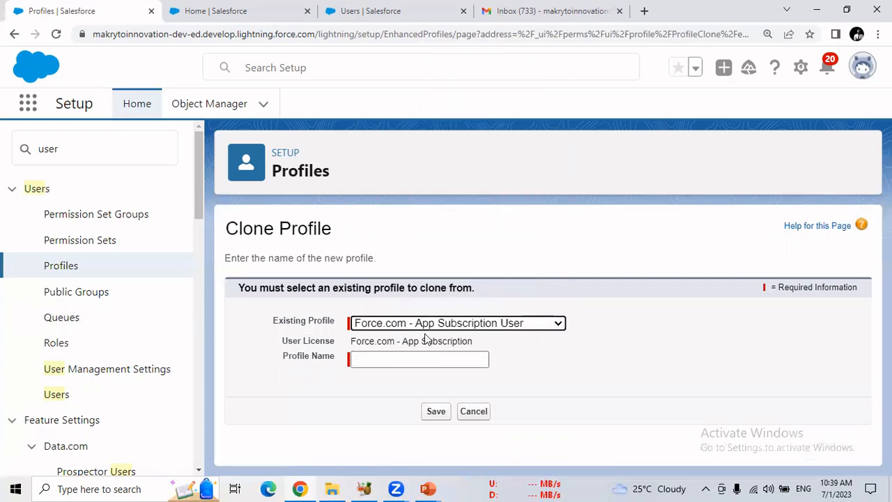
Name the cloned profile My Sys Admin Second and save it
click(372, 362)
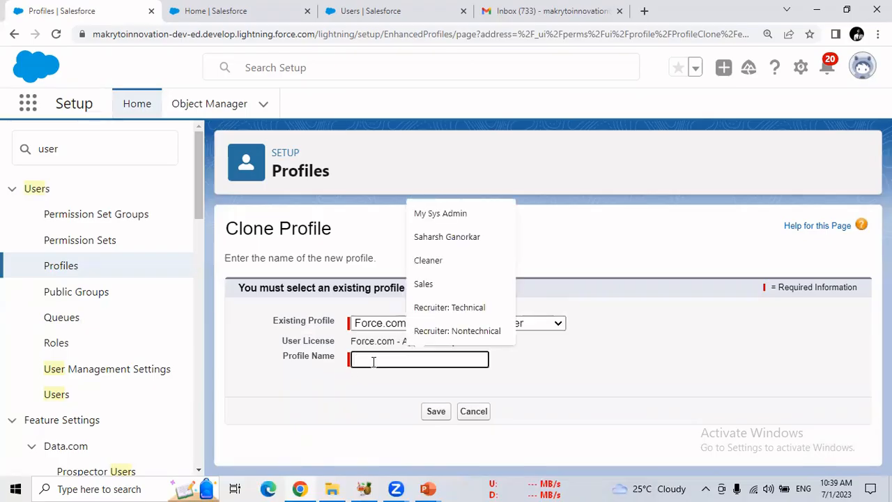
click(418, 213)
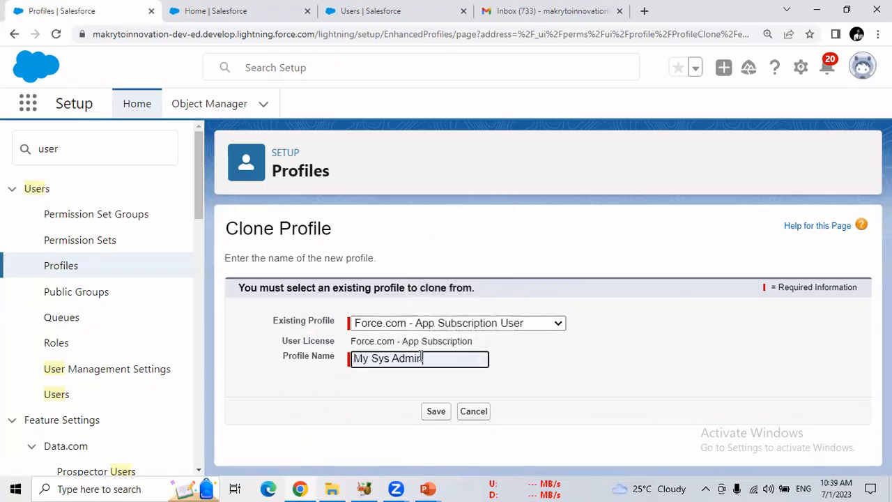
text(Second)
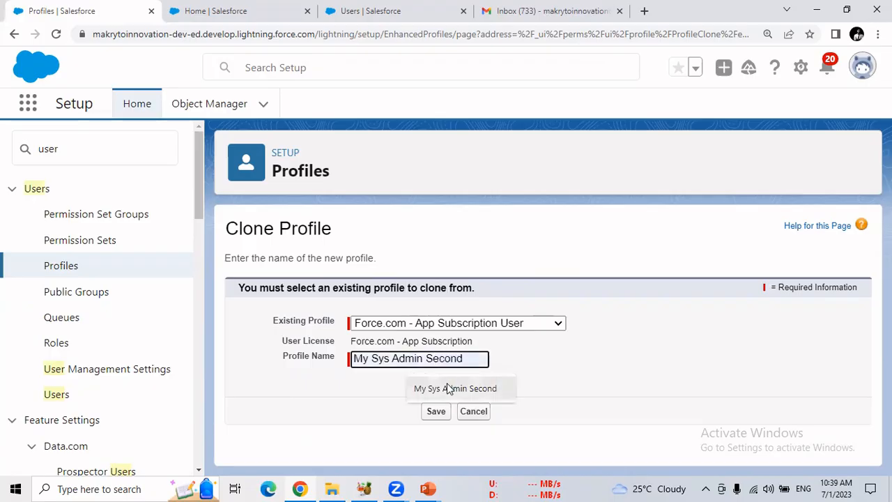
click(448, 388)
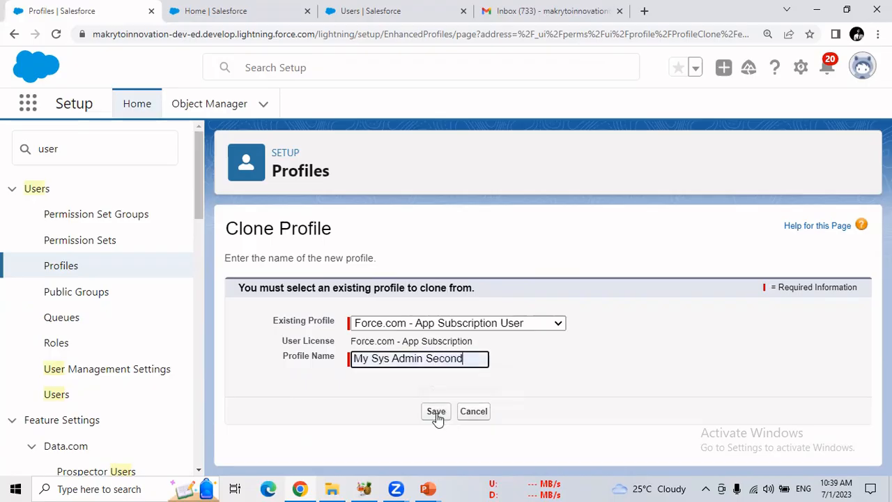
click(435, 412)
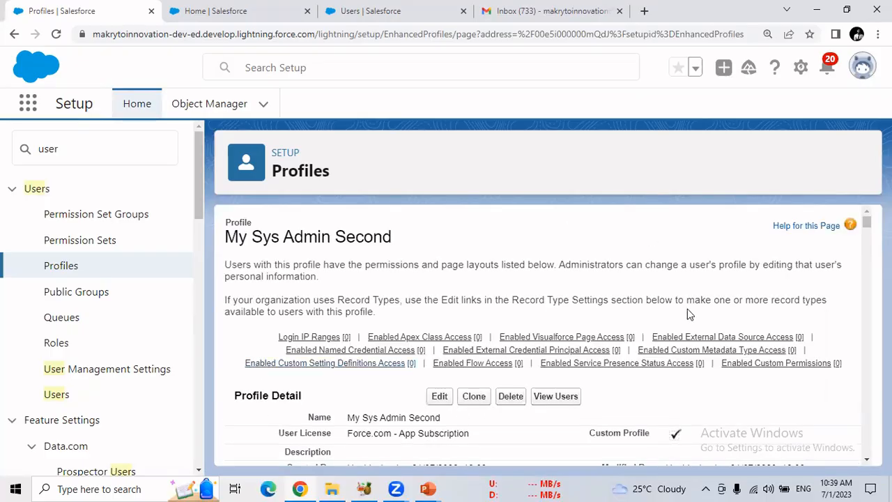
mouse_move(867, 228)
mouse_down()
mouse_move(867, 292)
mouse_move(864, 221)
mouse_up()
scroll(860, 317, down, 20)
drag(225, 237, 418, 244)
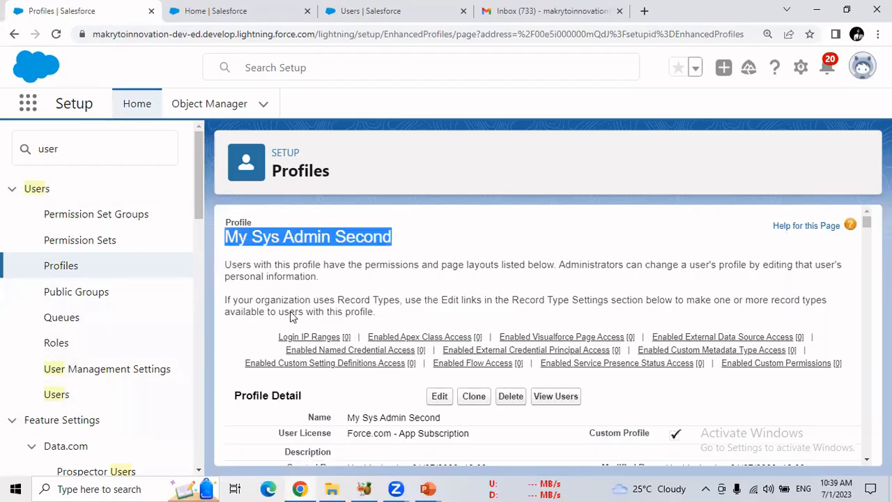
Start a new user from the Users page and fill in the user's first and last name
click(57, 396)
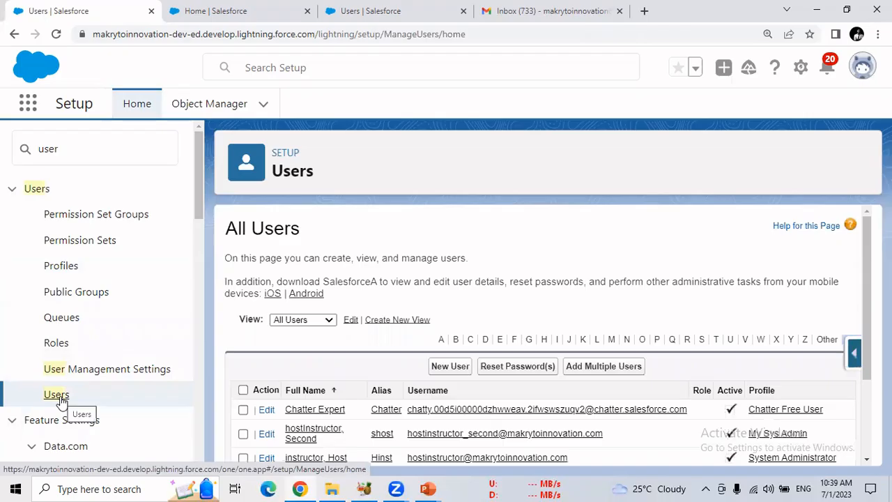
click(439, 367)
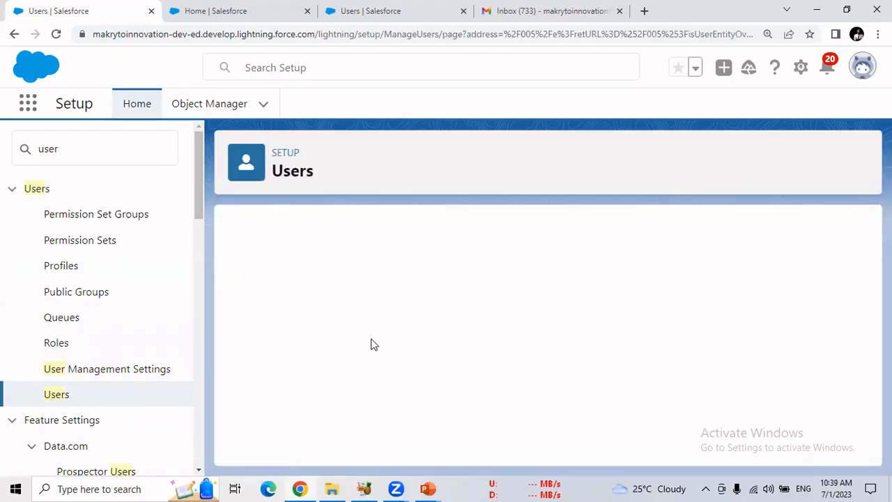
click(341, 316)
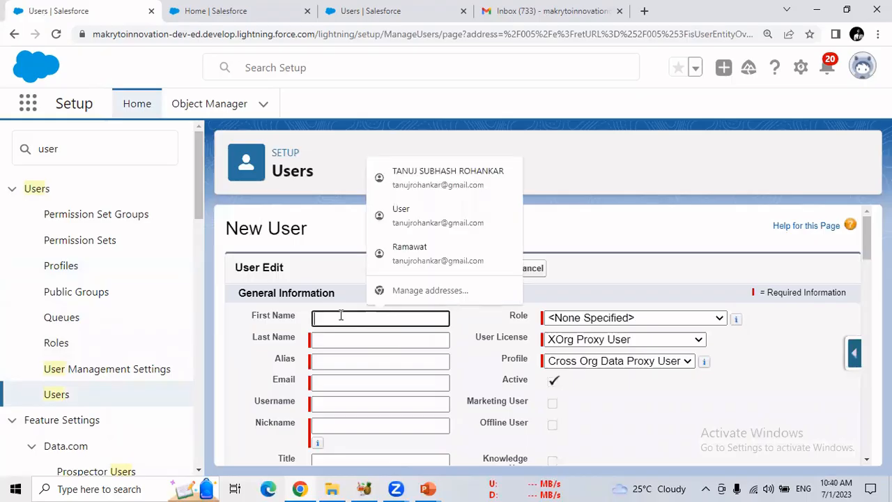
text(Third)
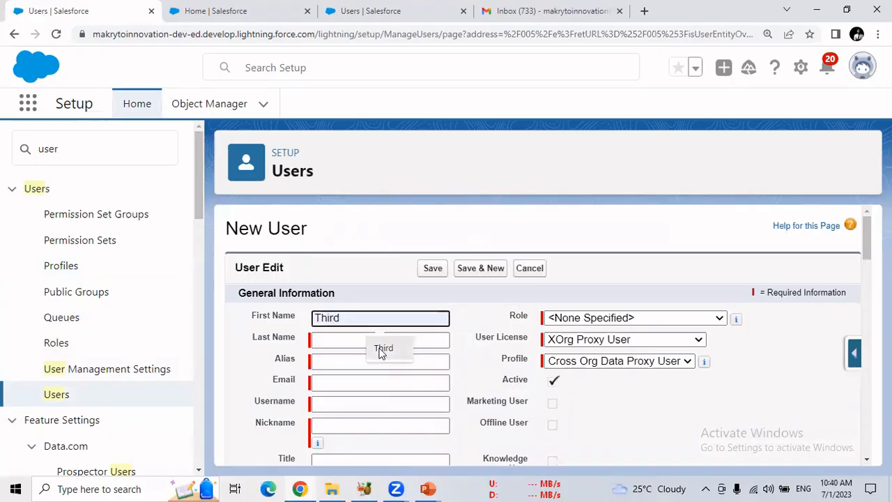
click(382, 348)
click(353, 340)
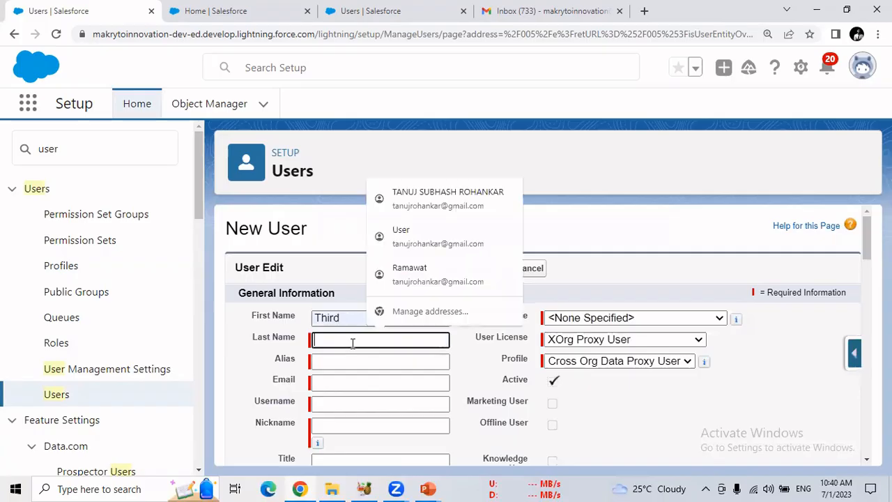
text(h)
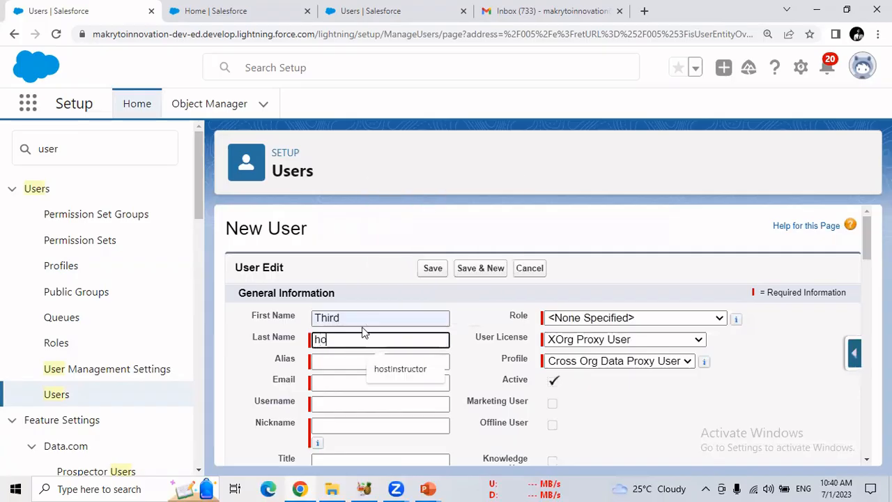
text(or)
click(387, 373)
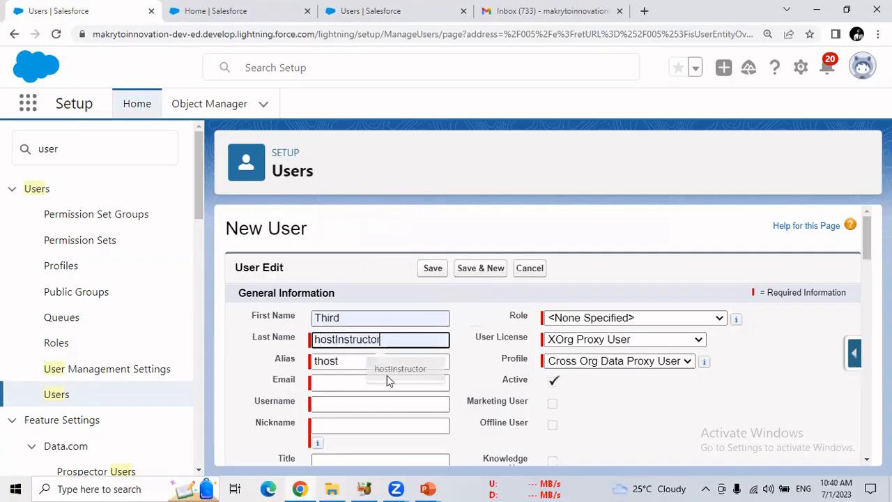
Fill in the new user's email address with the remembered Gmail address
click(333, 384)
text(m)
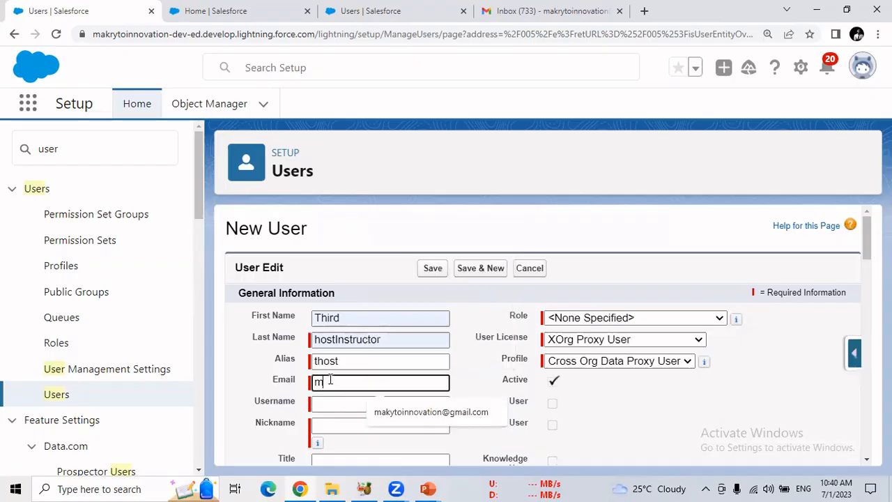
click(394, 412)
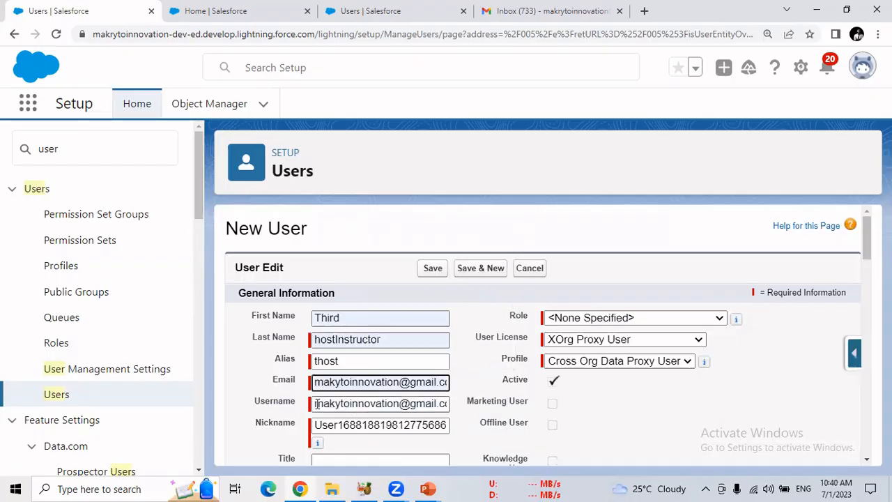
Replace the new user's username with a copy of the existing host user's username, adding _third before the @ sign
drag(317, 403, 465, 395)
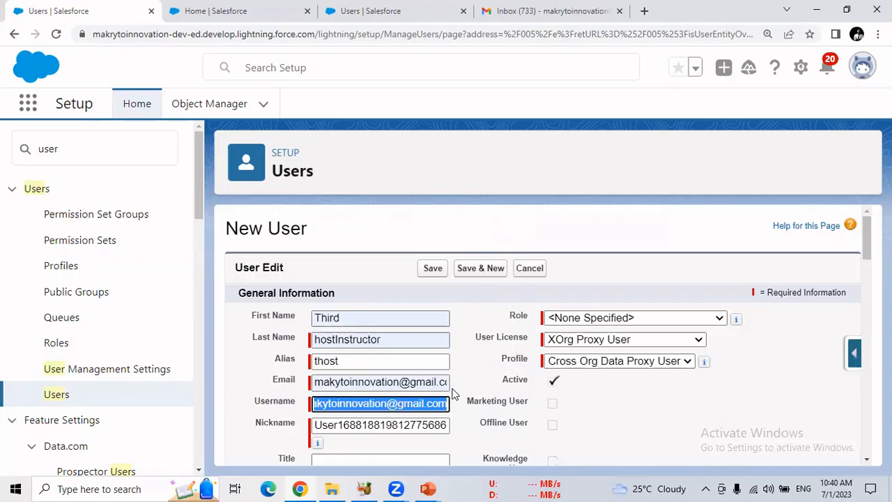
key(ctrl+x)
click(231, 10)
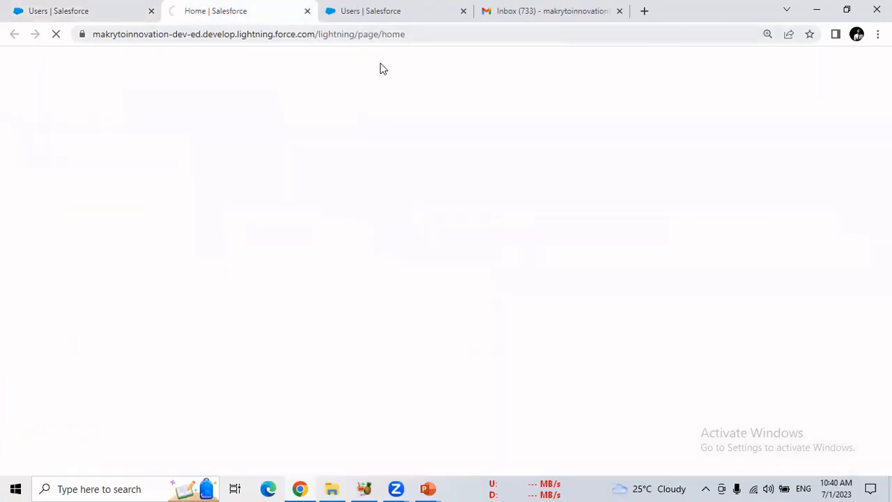
click(367, 18)
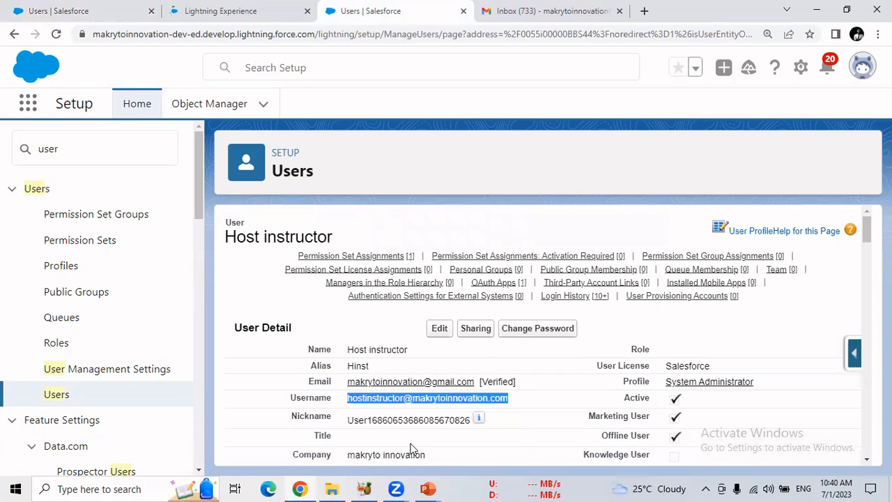
click(82, 15)
click(390, 403)
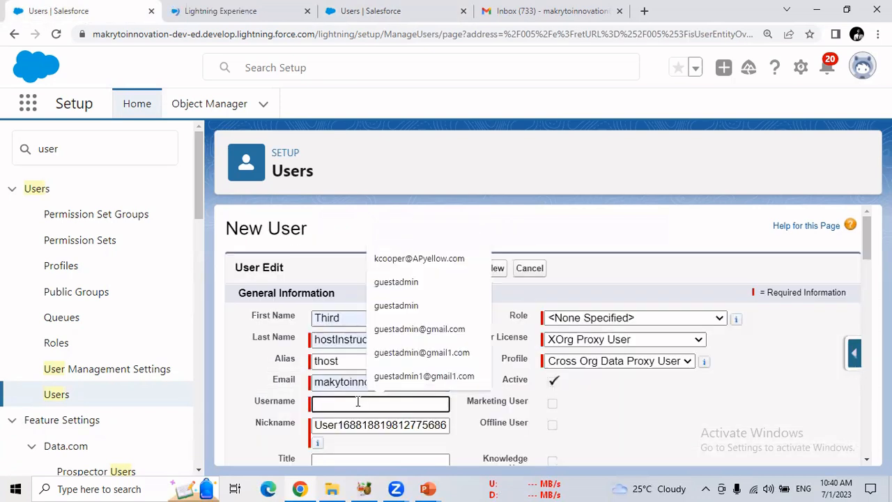
key(ctrl+v)
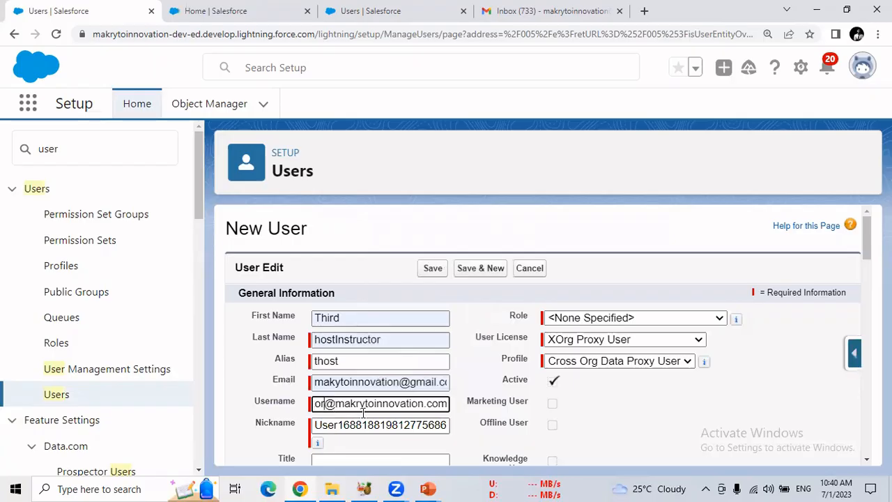
text(_third@makry)
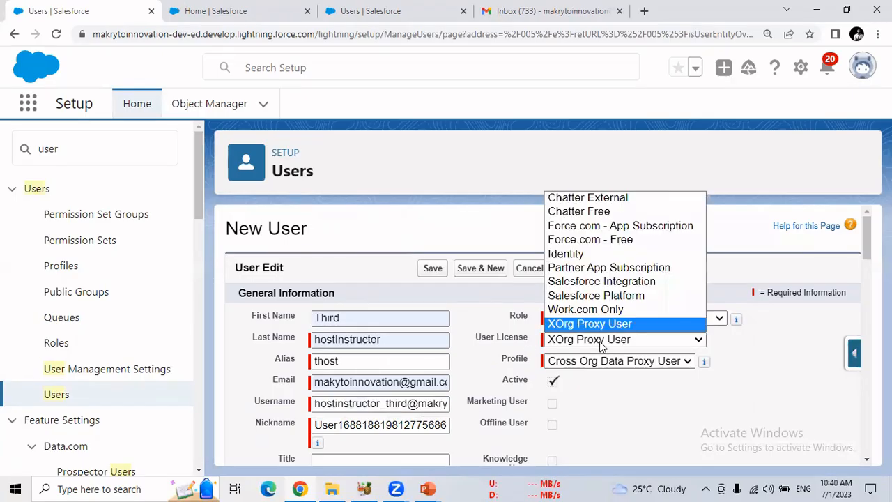
Assign the Force.com - App Subscription license and the My Sys Admin Second profile to the new user, and save the record
click(604, 341)
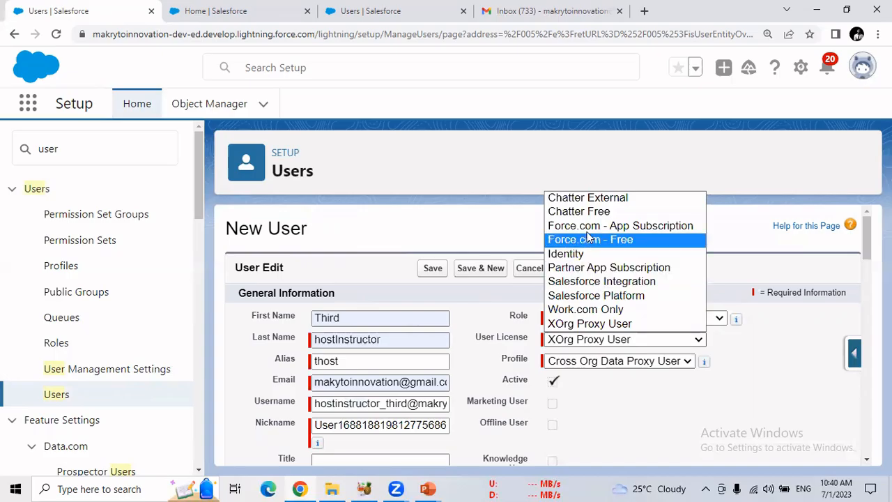
click(653, 228)
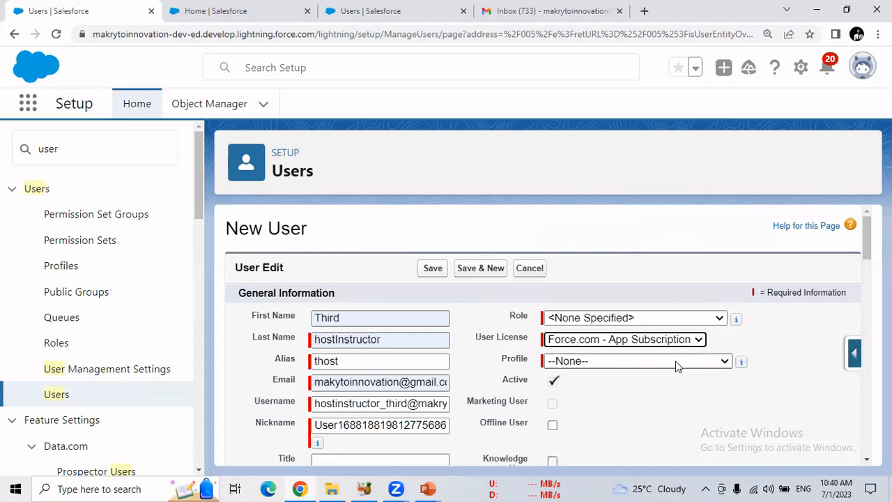
click(675, 361)
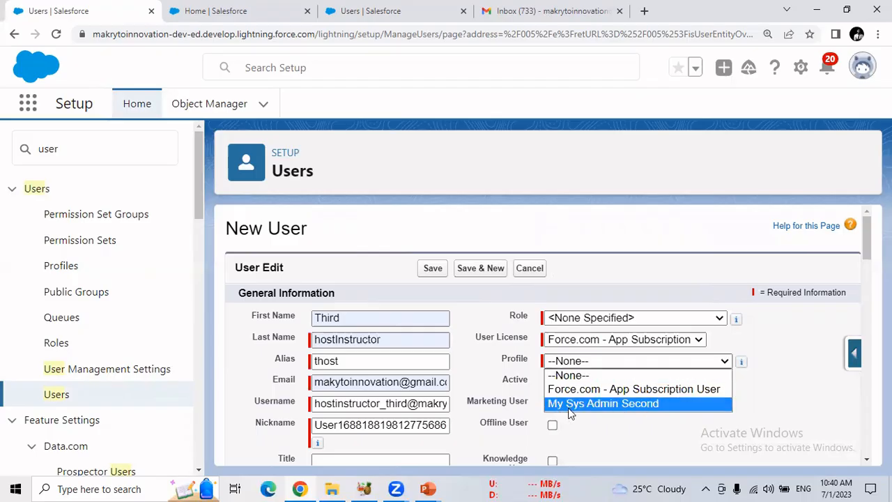
click(641, 406)
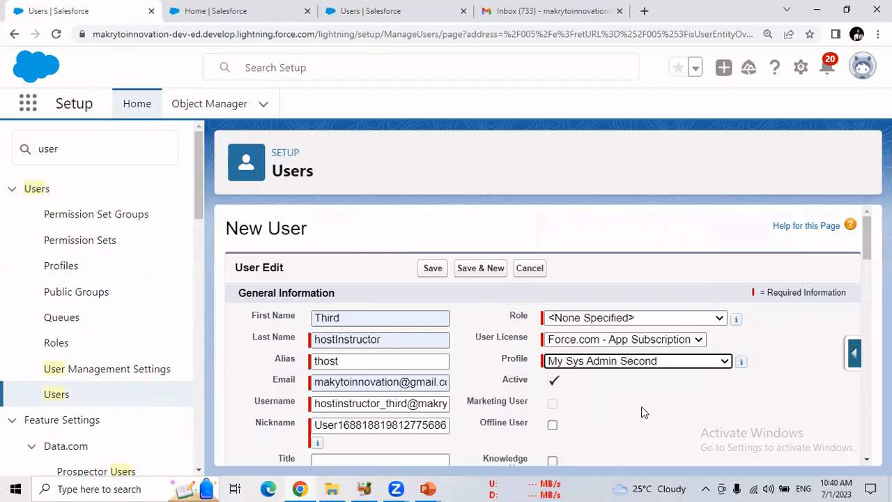
scroll(864, 251, down, 4)
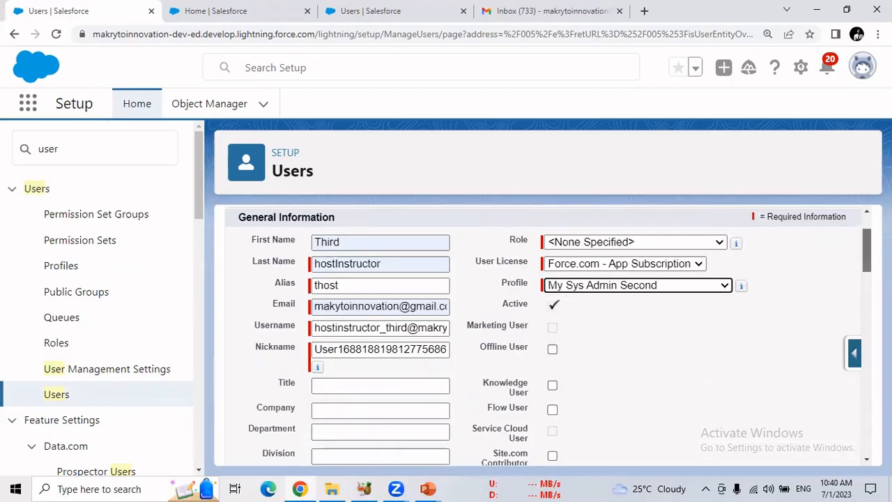
scroll(622, 279, down, 5)
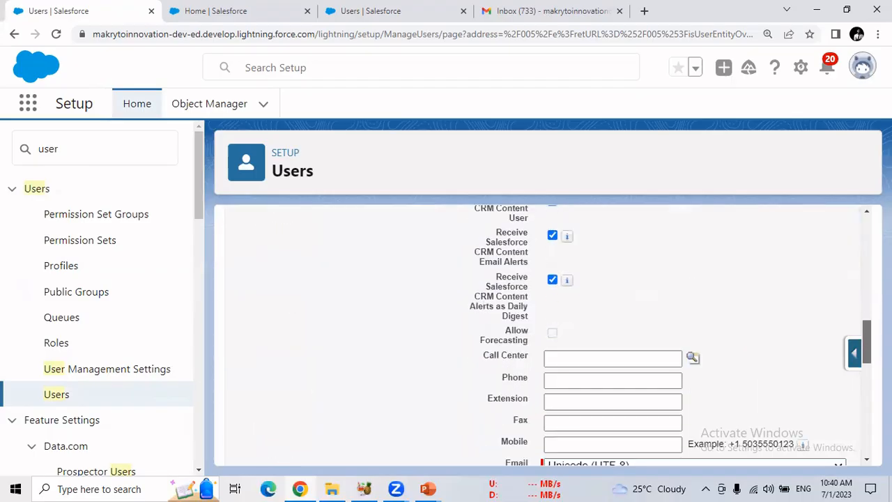
scroll(621, 279, up, 10)
click(433, 265)
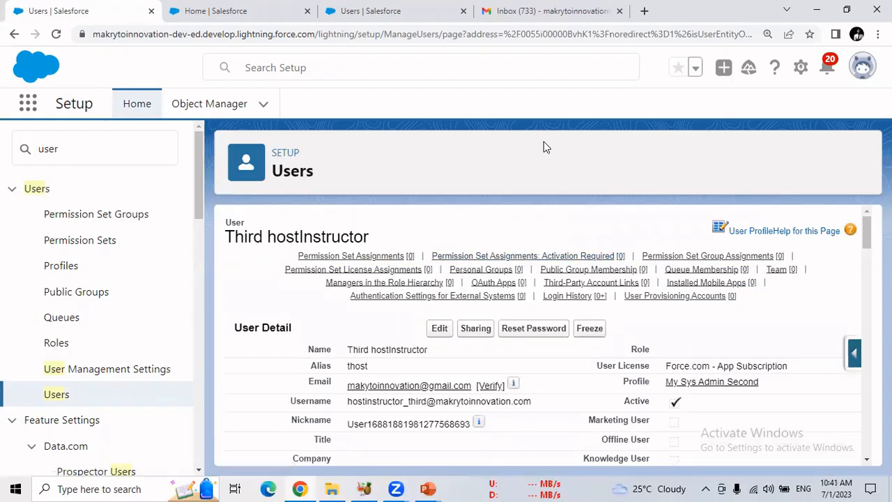
Switch to Gmail and check the refreshed inbox, Spam and All Mail for the new user's Salesforce verification email
click(544, 9)
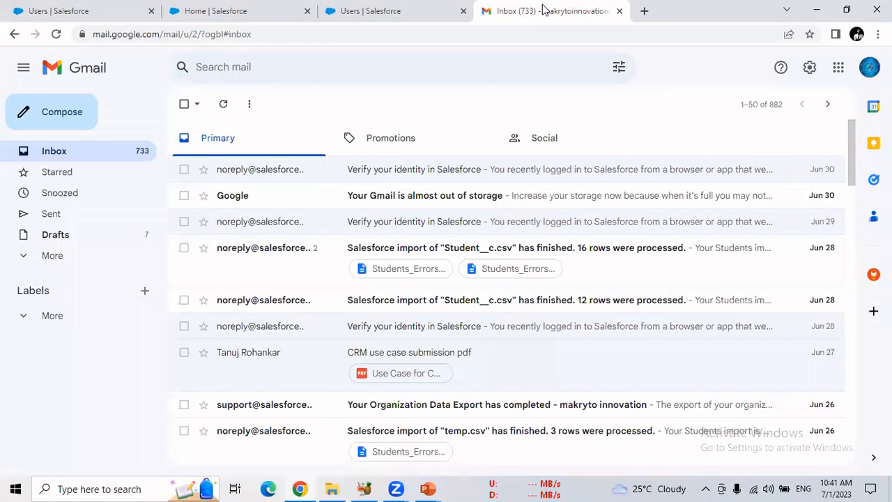
click(56, 34)
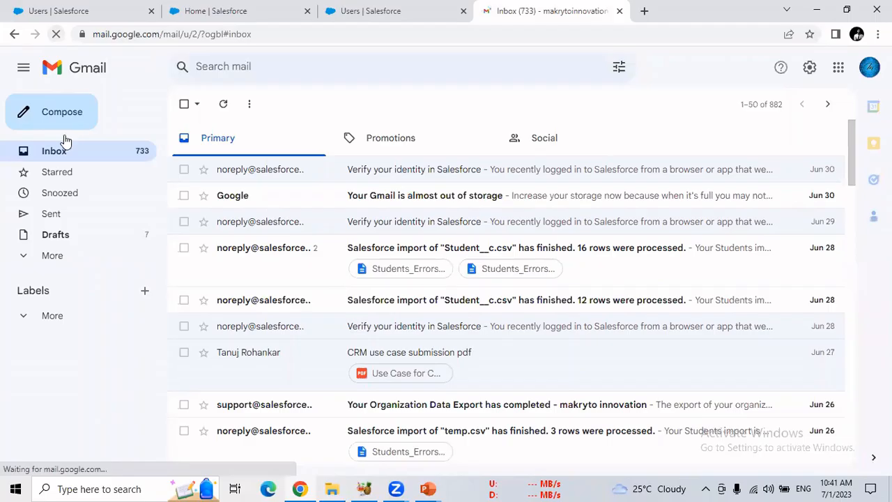
click(60, 255)
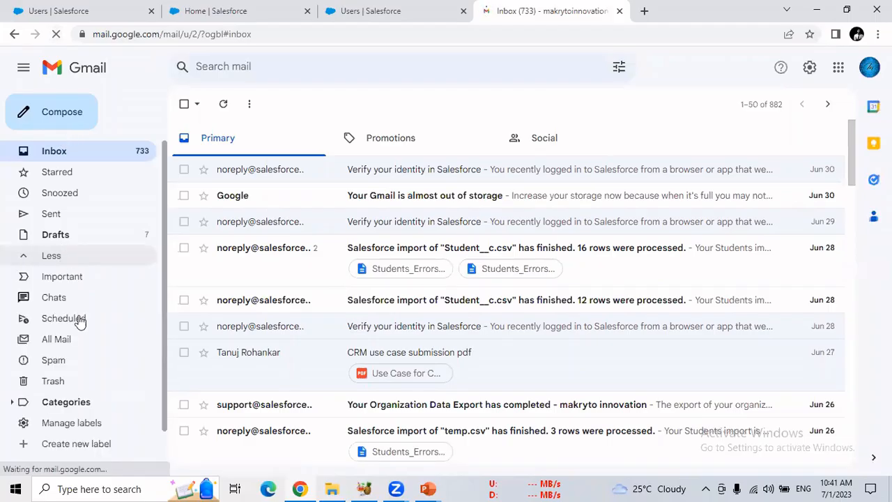
click(60, 361)
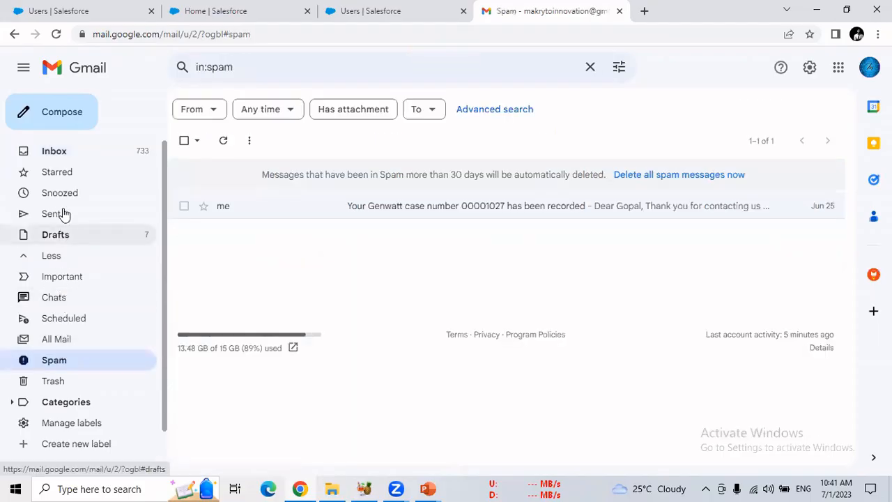
click(74, 345)
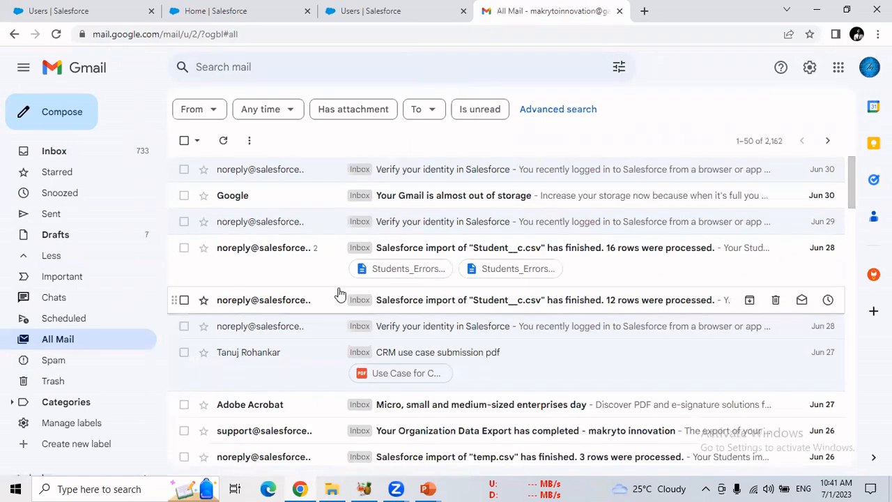
key(F5)
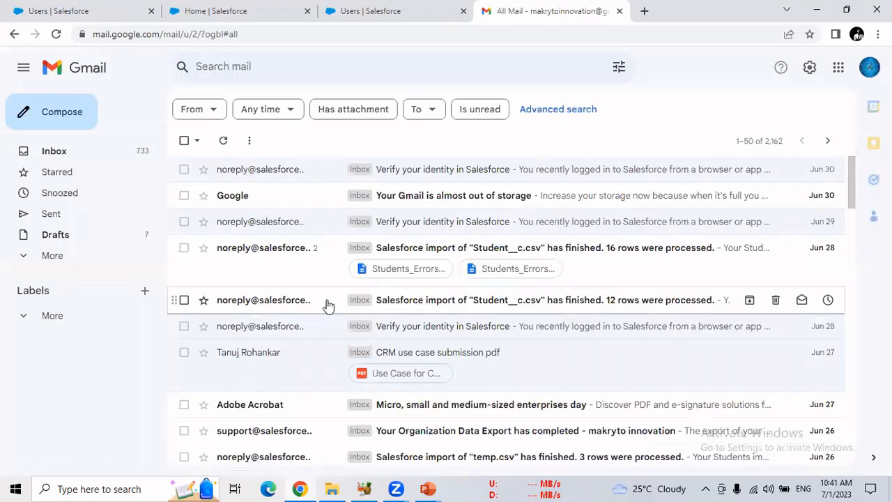
key(F5)
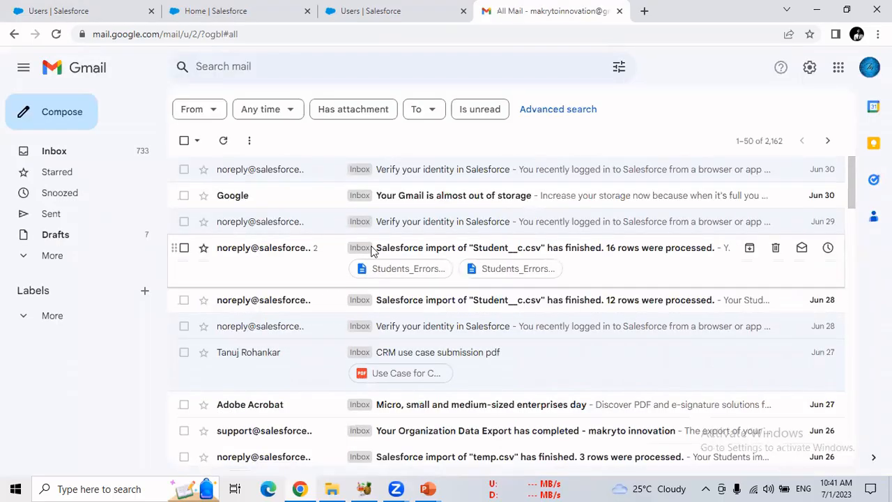
Recheck the new user's record in Salesforce, and look through Gmail's Promotions, Social and Primary categories for the verification email
click(61, 10)
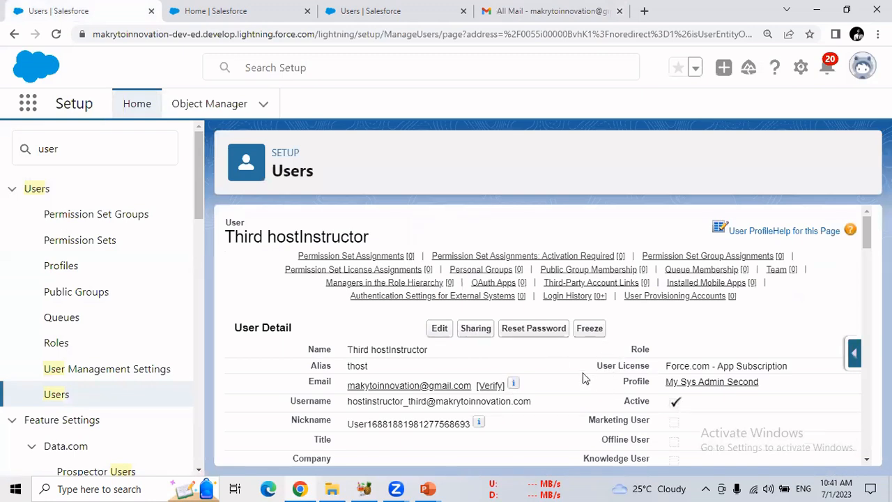
click(513, 10)
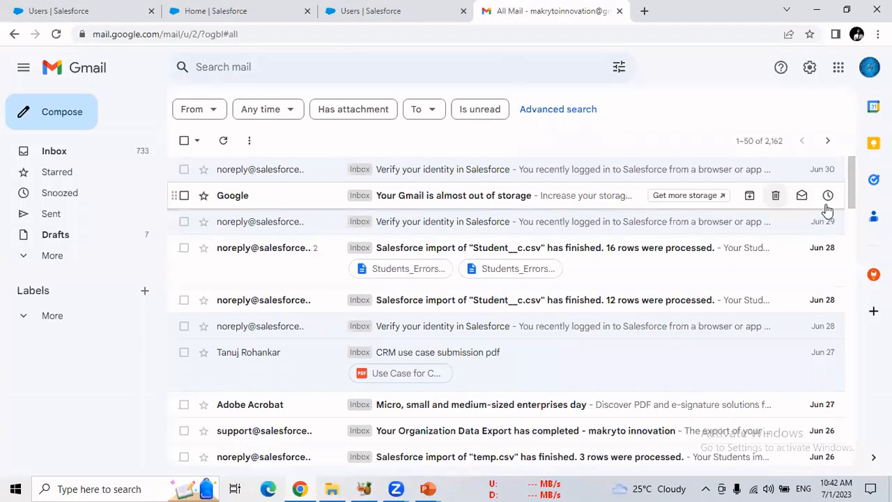
click(94, 151)
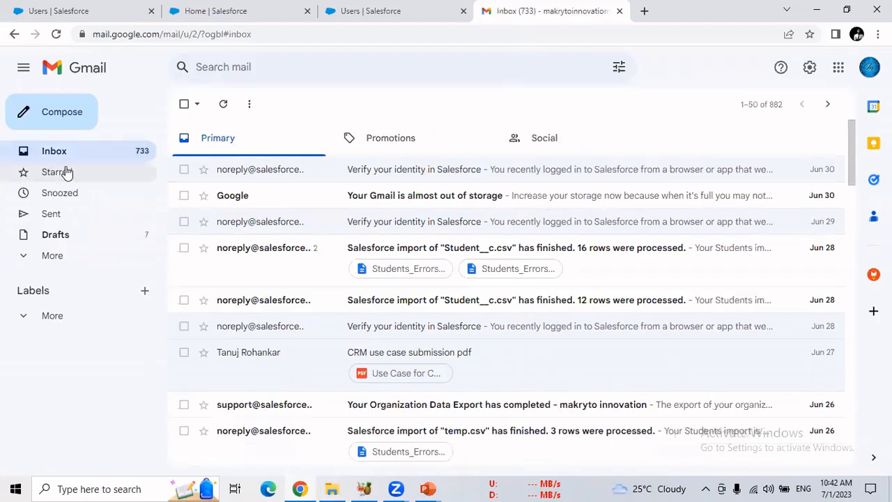
click(364, 141)
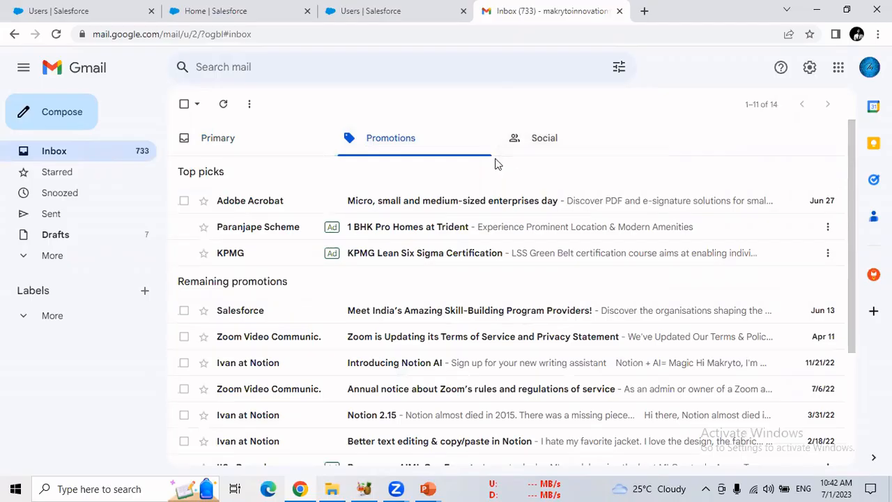
click(551, 150)
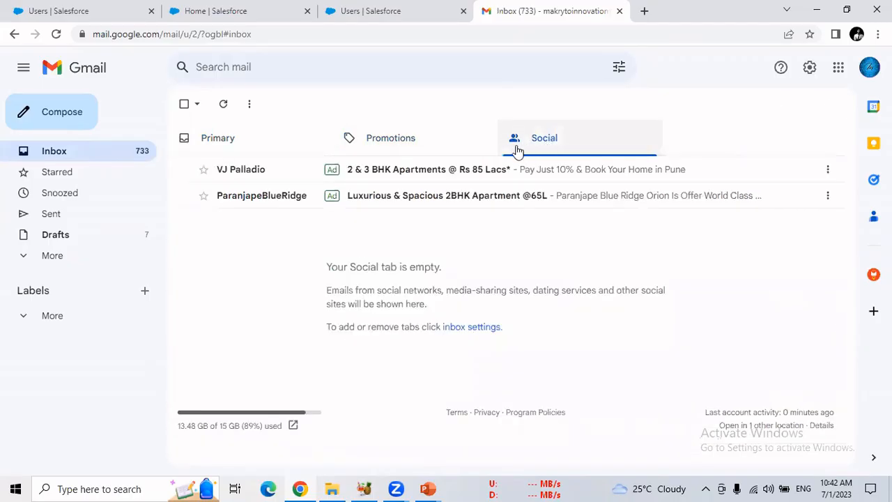
click(237, 149)
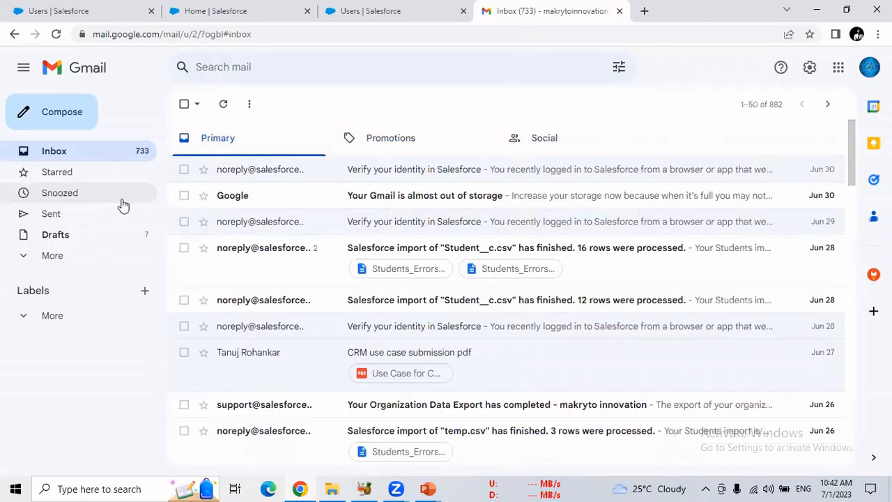
Search All Mail and Spam again, read the latest "Verify your identity in Salesforce" email, and refresh the inbox
click(70, 255)
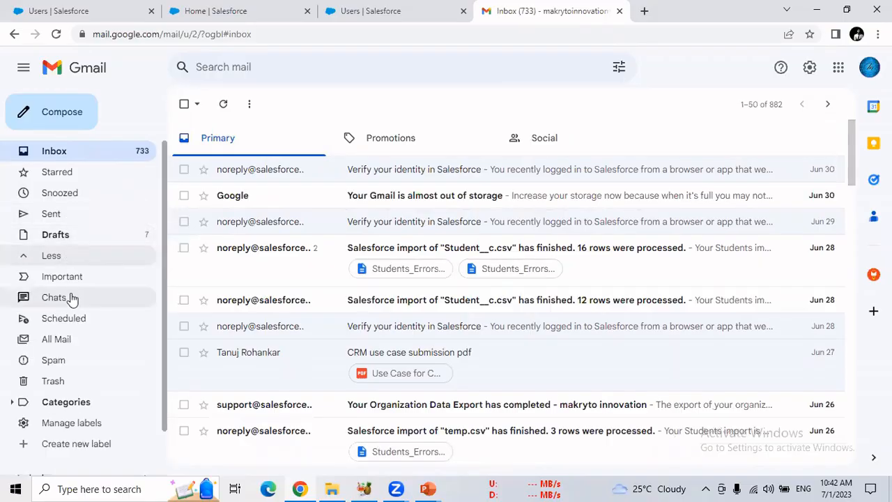
click(69, 341)
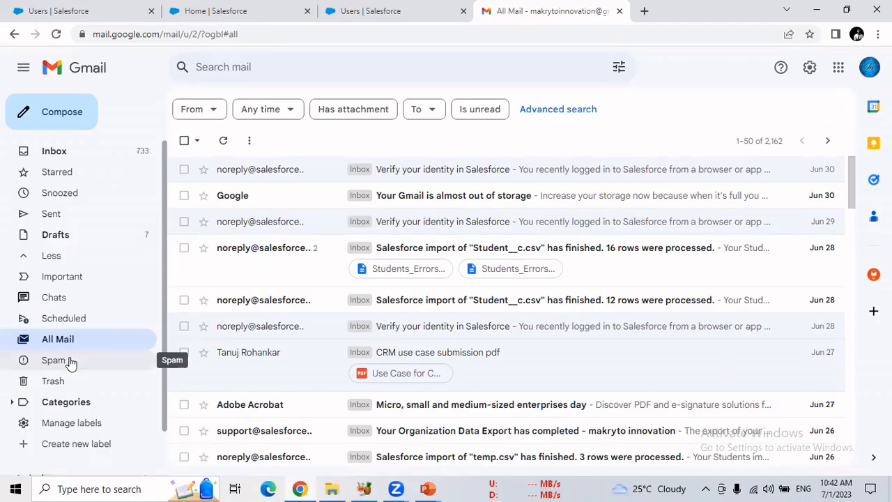
click(69, 361)
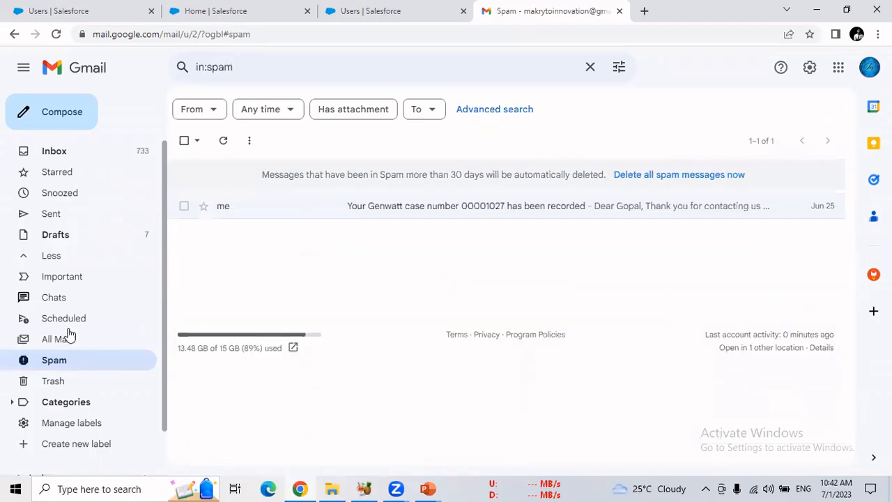
click(77, 155)
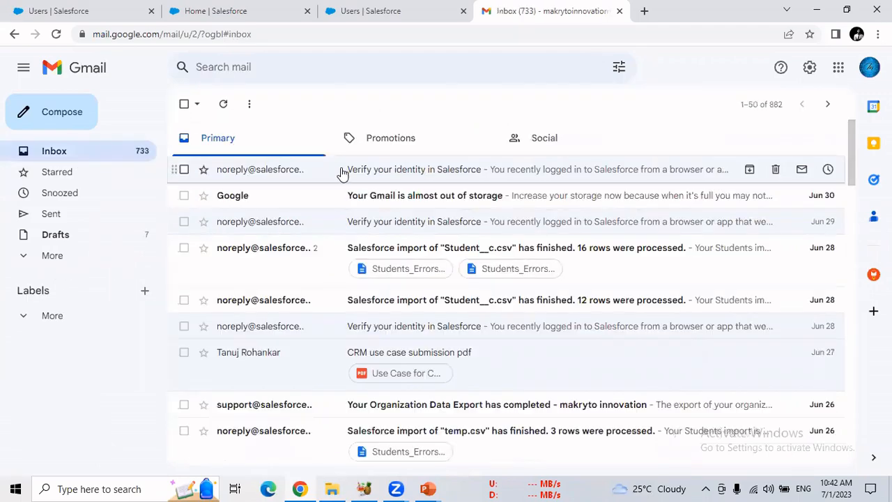
click(339, 174)
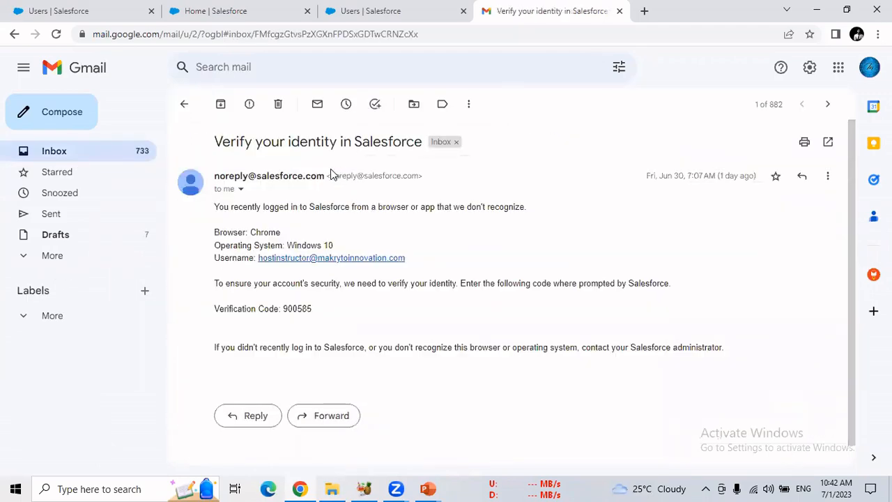
click(185, 106)
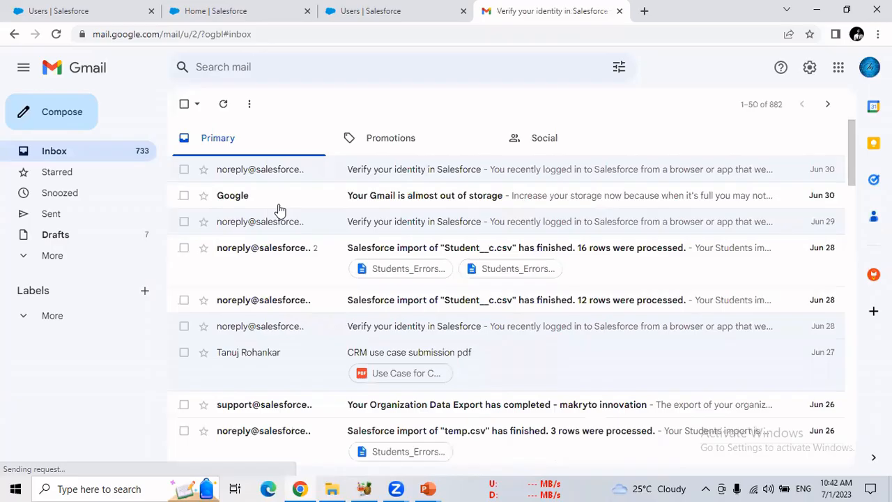
click(80, 156)
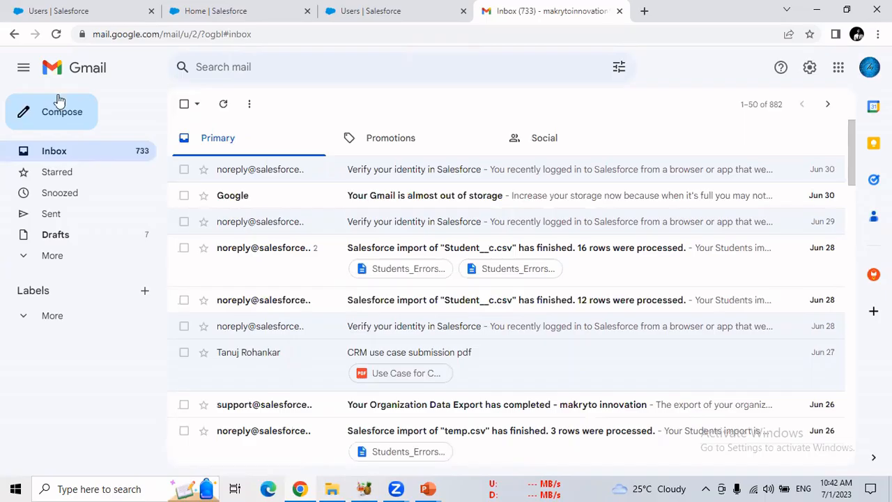
click(56, 35)
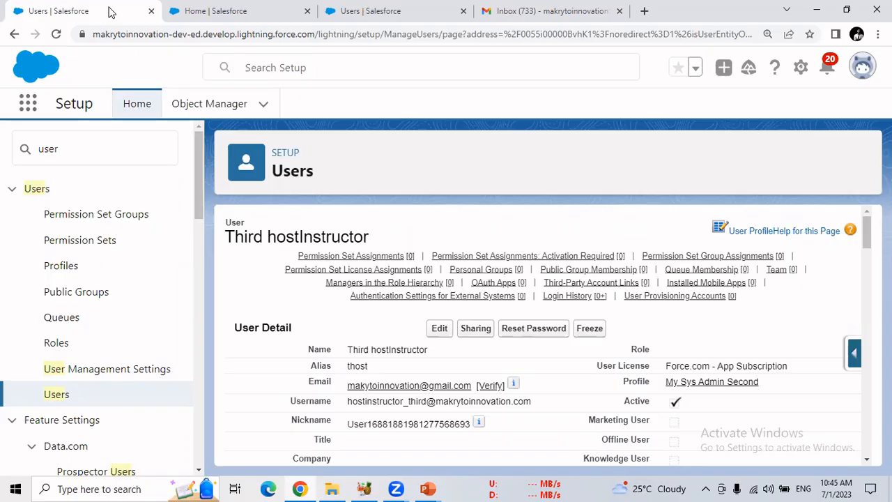
Switch to the running PowerPoint slide show at the User Profile slide
mouse_move(427, 487)
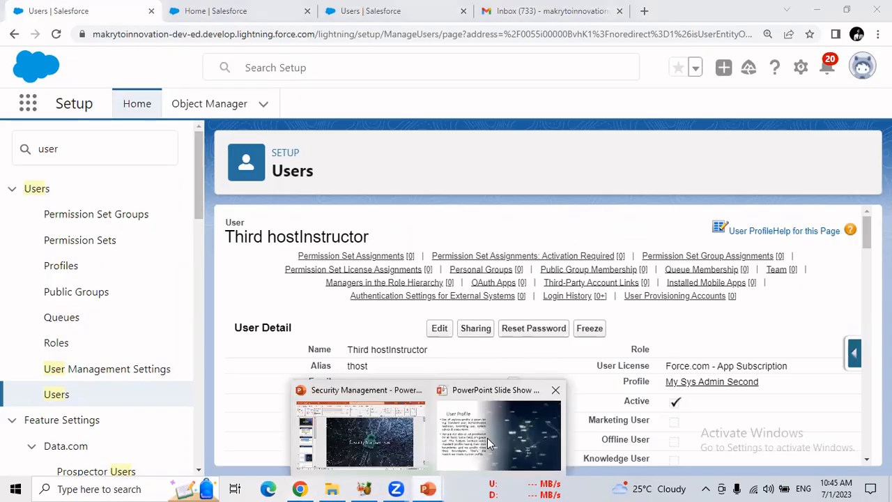
click(487, 437)
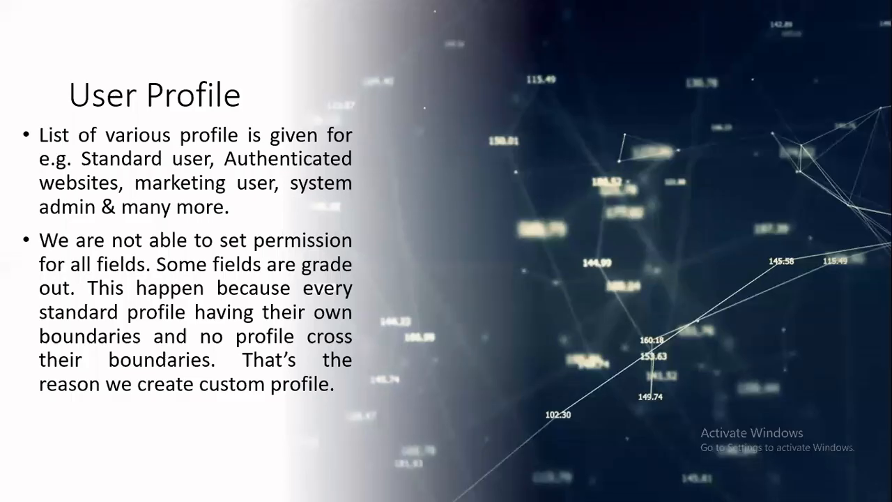